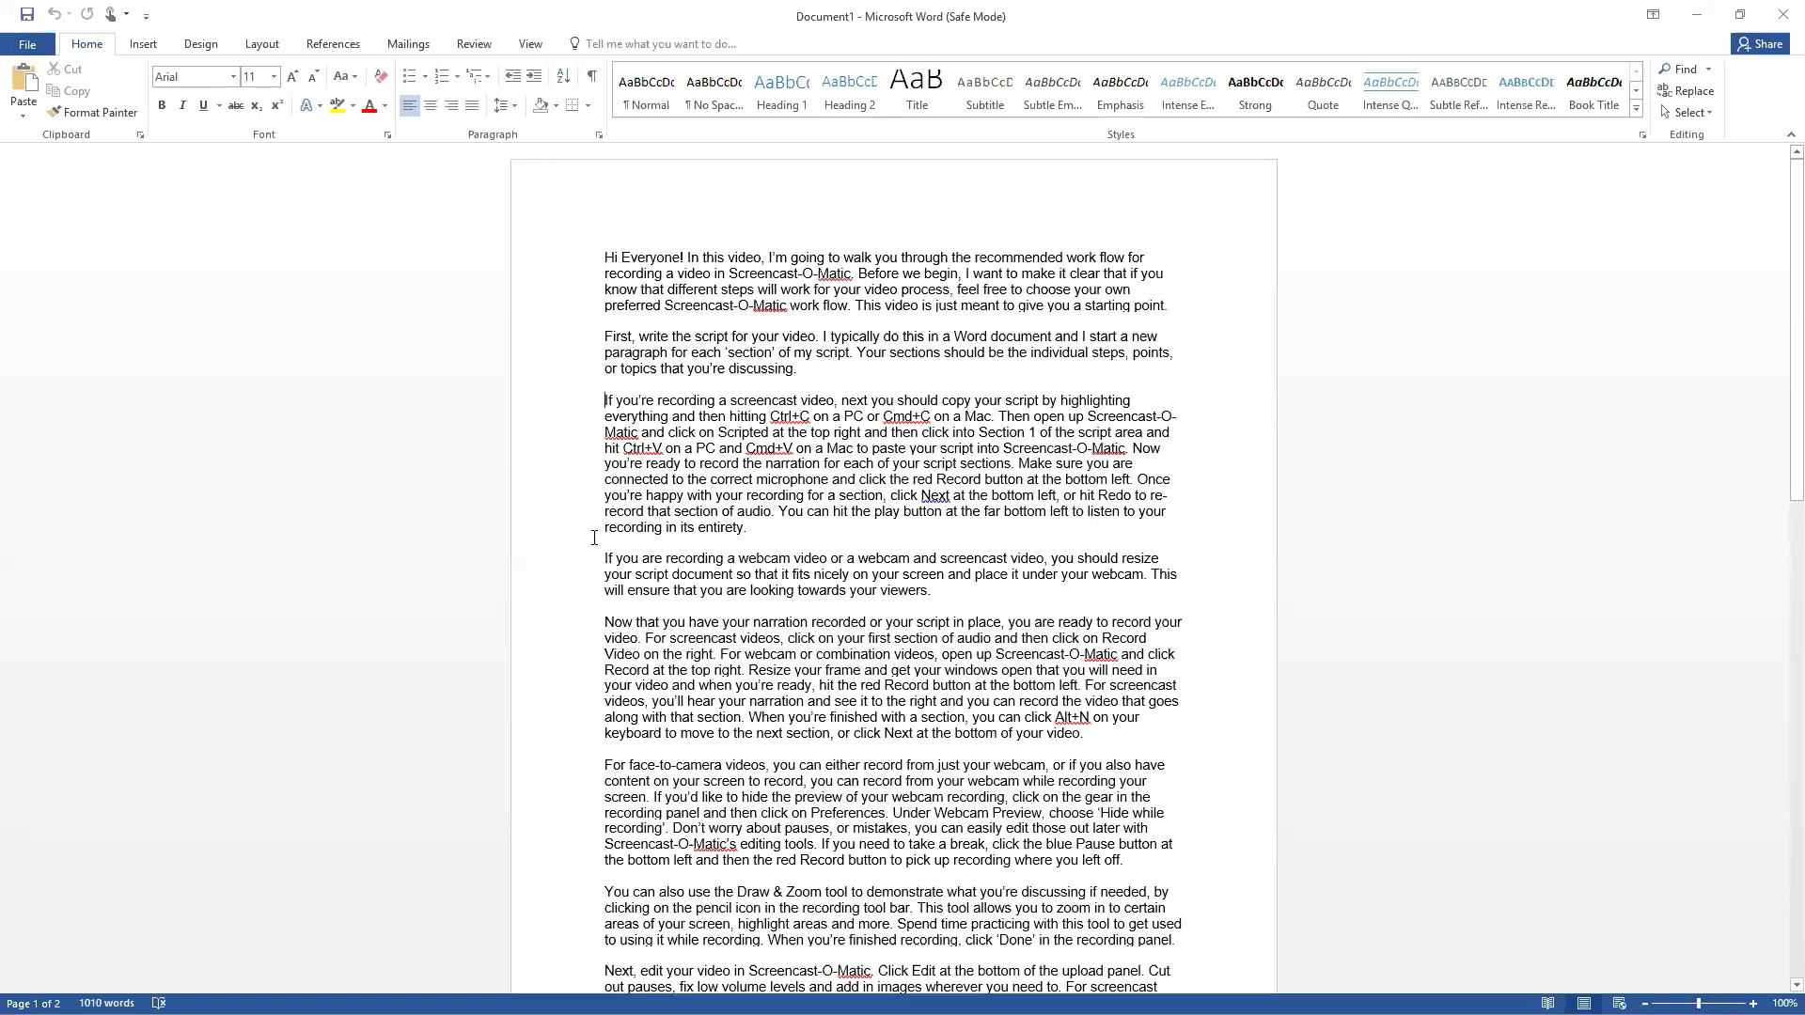
Copy the entire video script in the Word document
scroll(594, 538, down, 2)
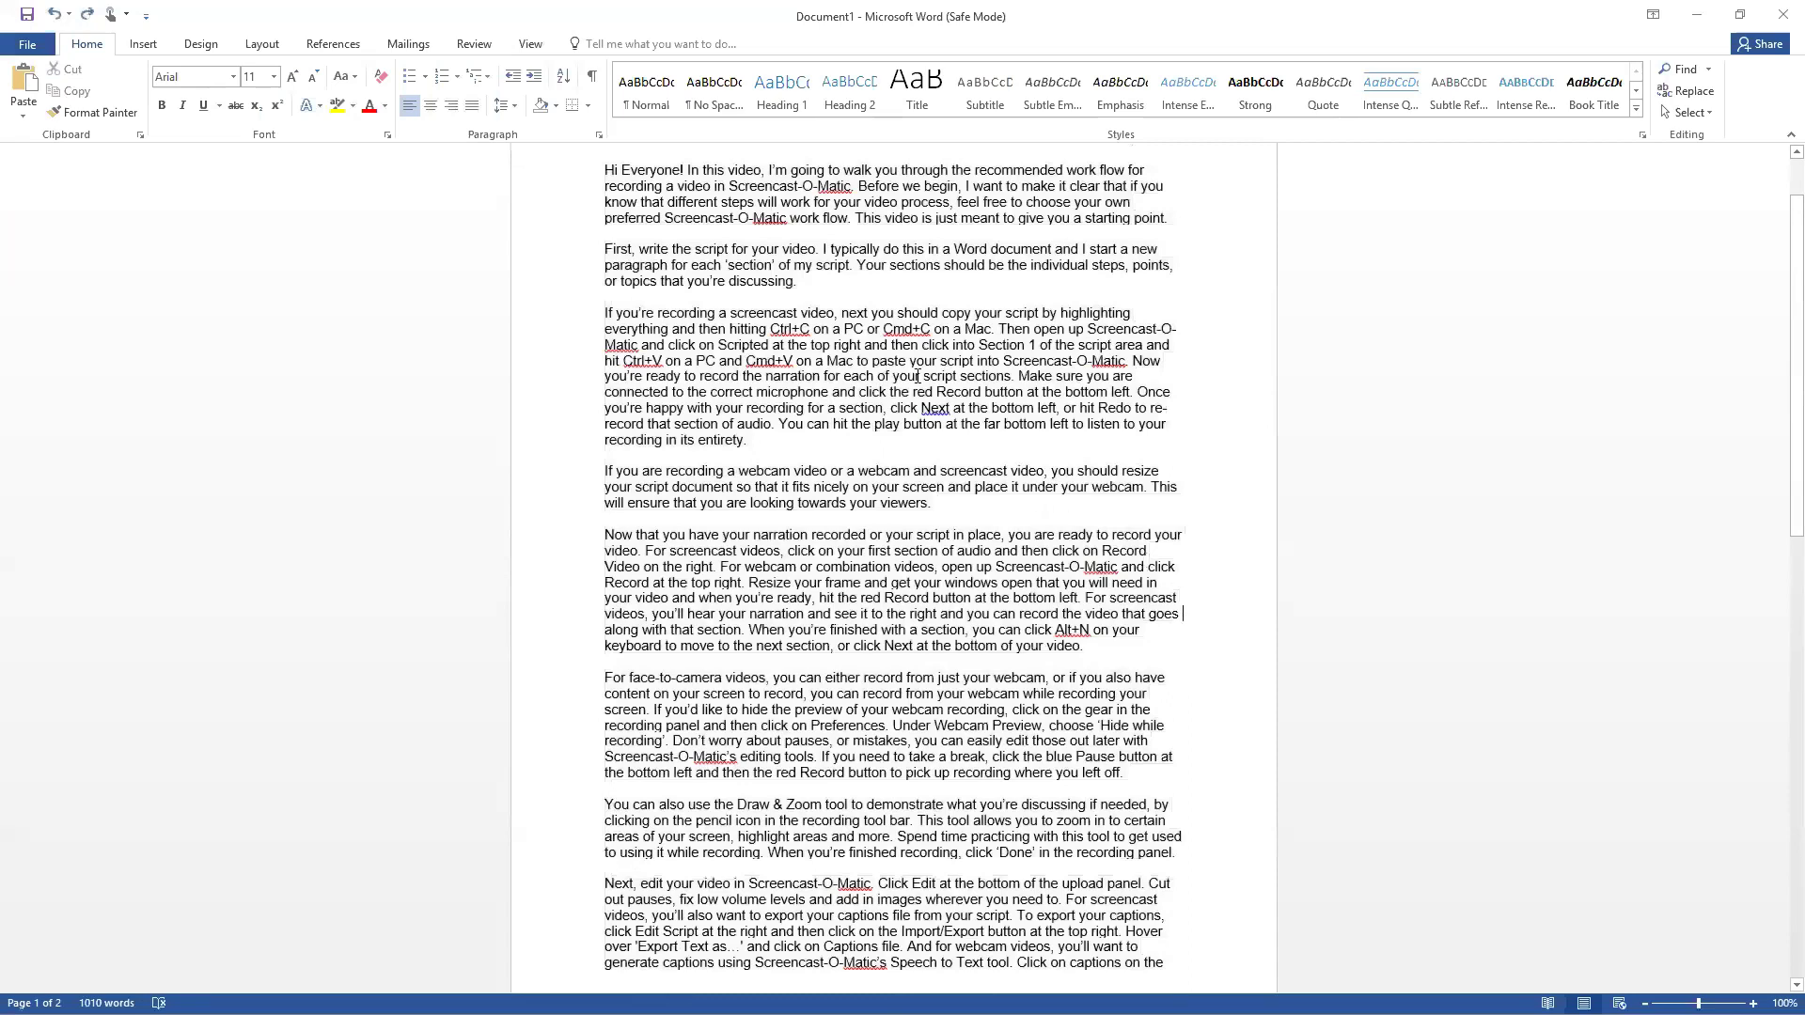
drag(605, 170, 1061, 951)
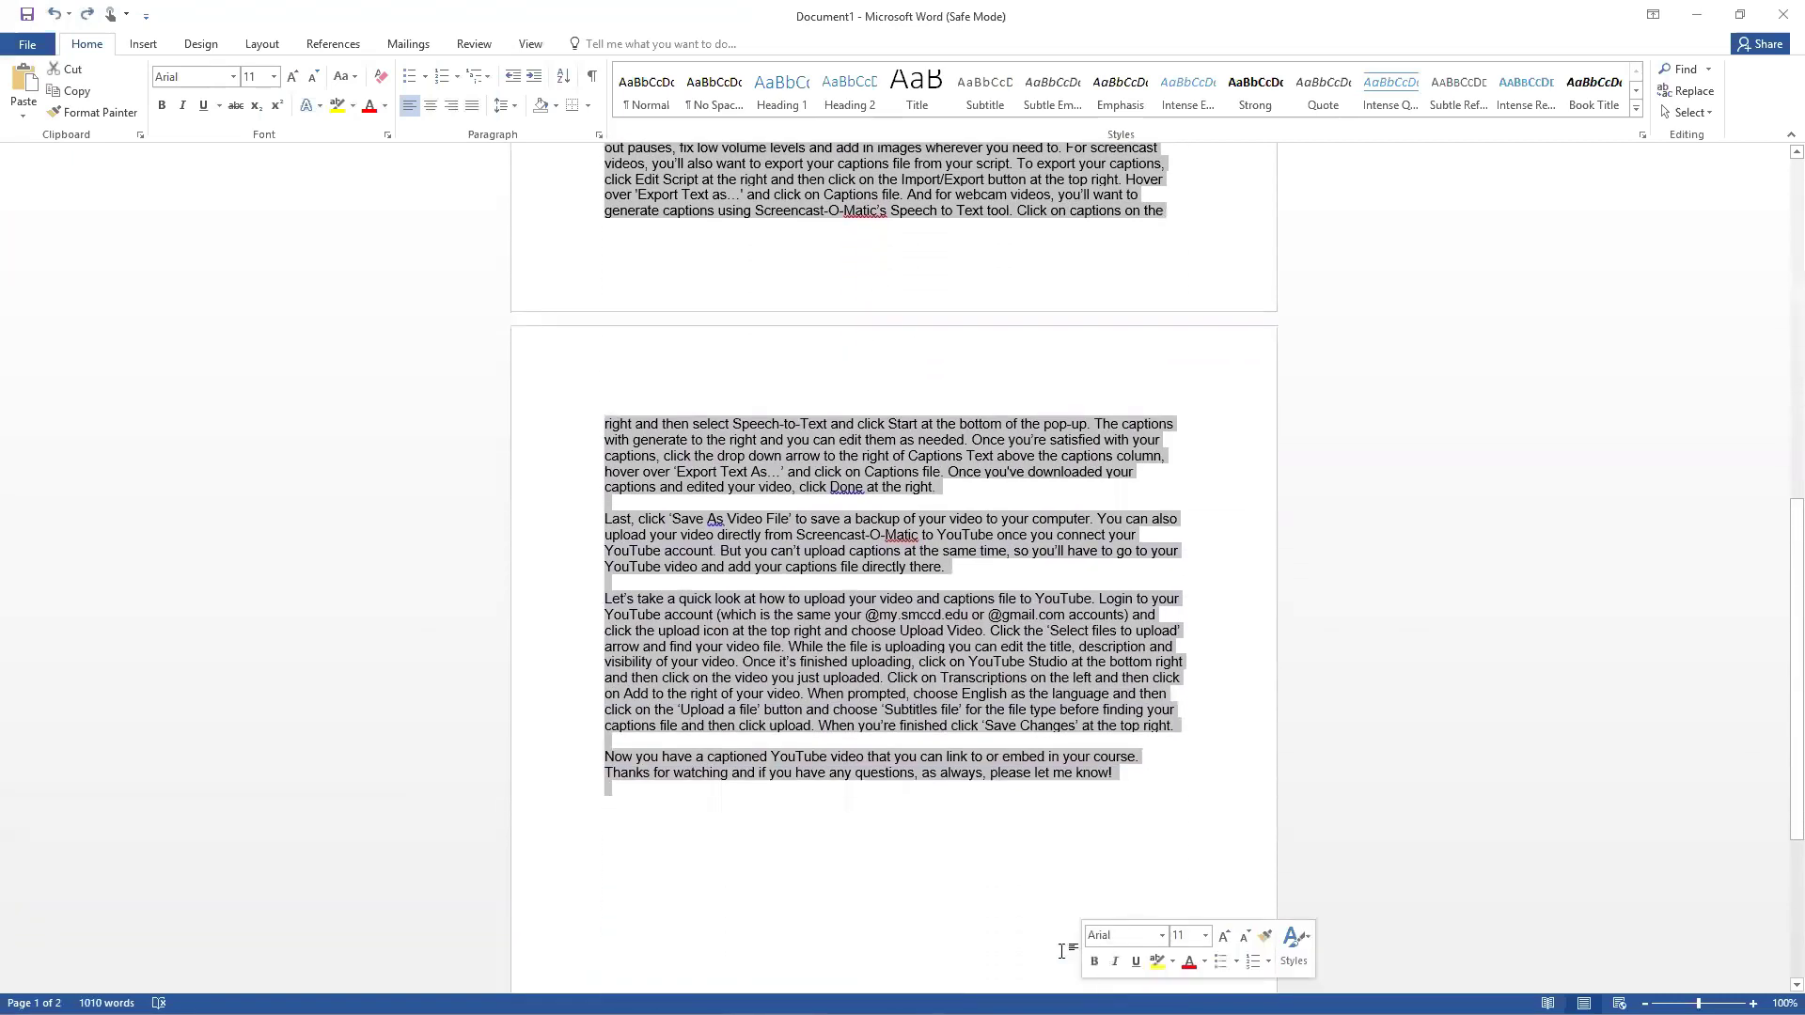
right_click(830, 660)
click(874, 698)
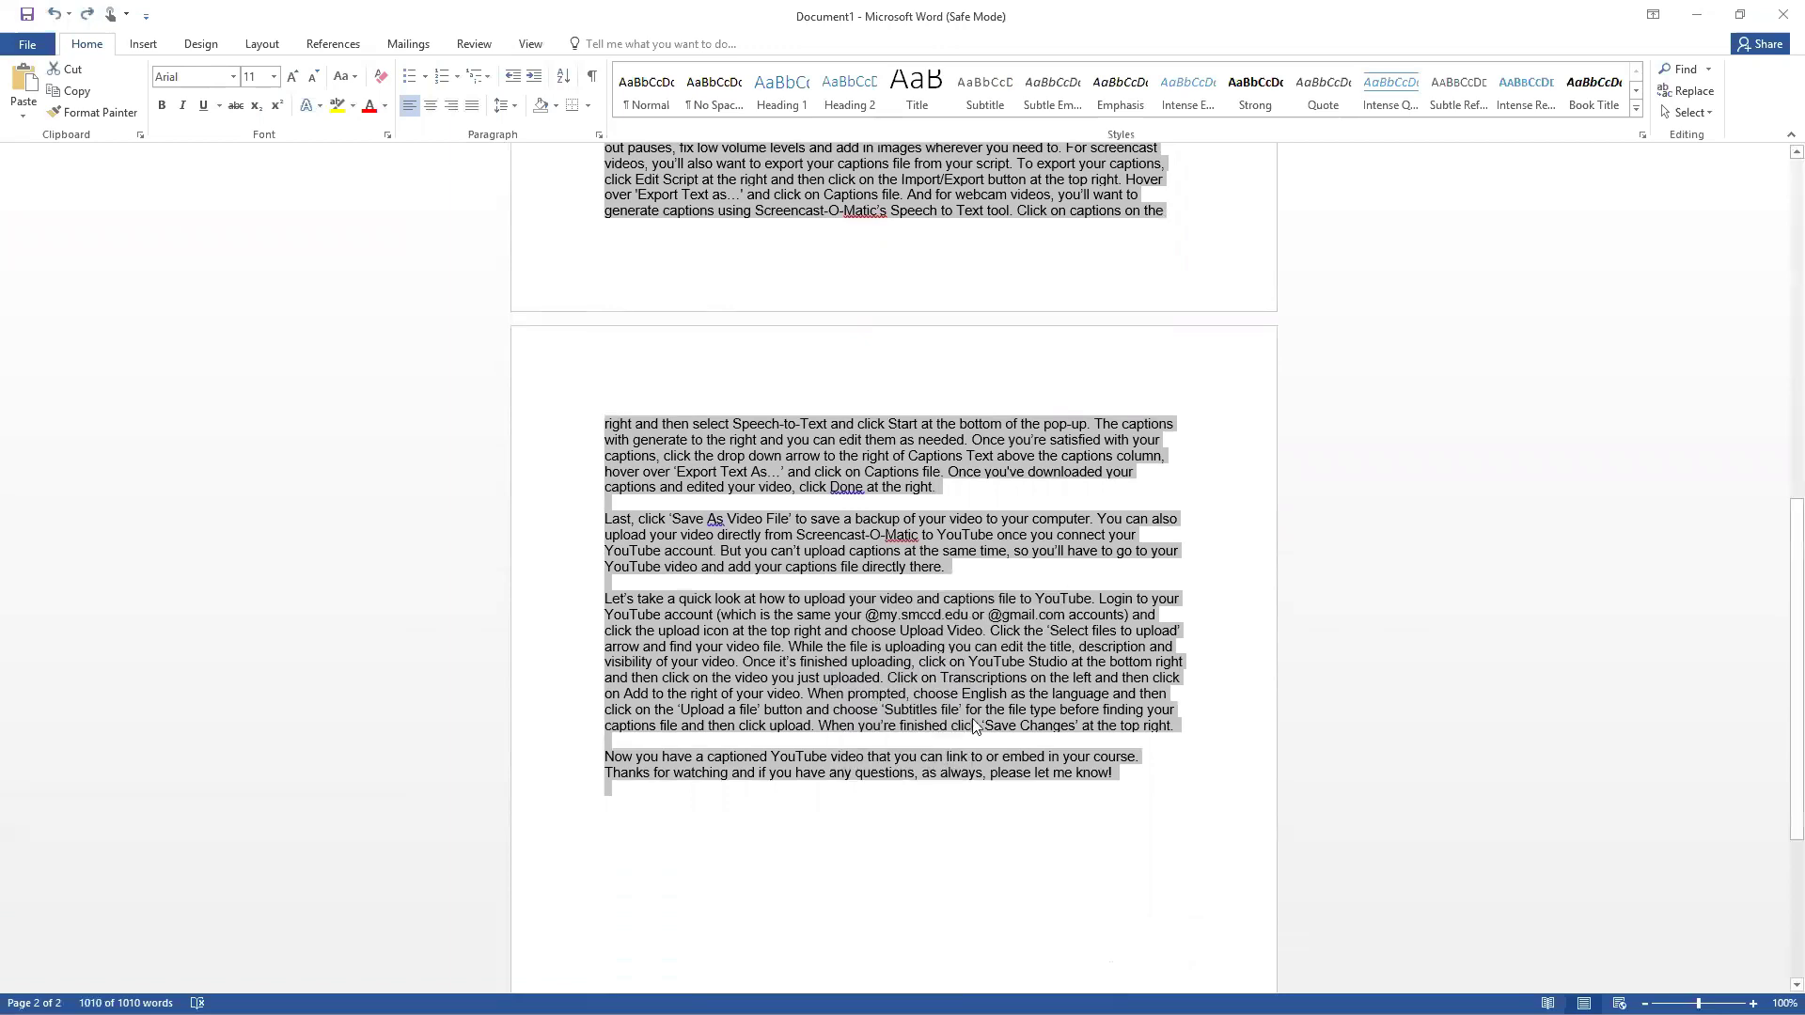
scroll(1117, 720, up, 15)
scroll(1120, 728, up, 1)
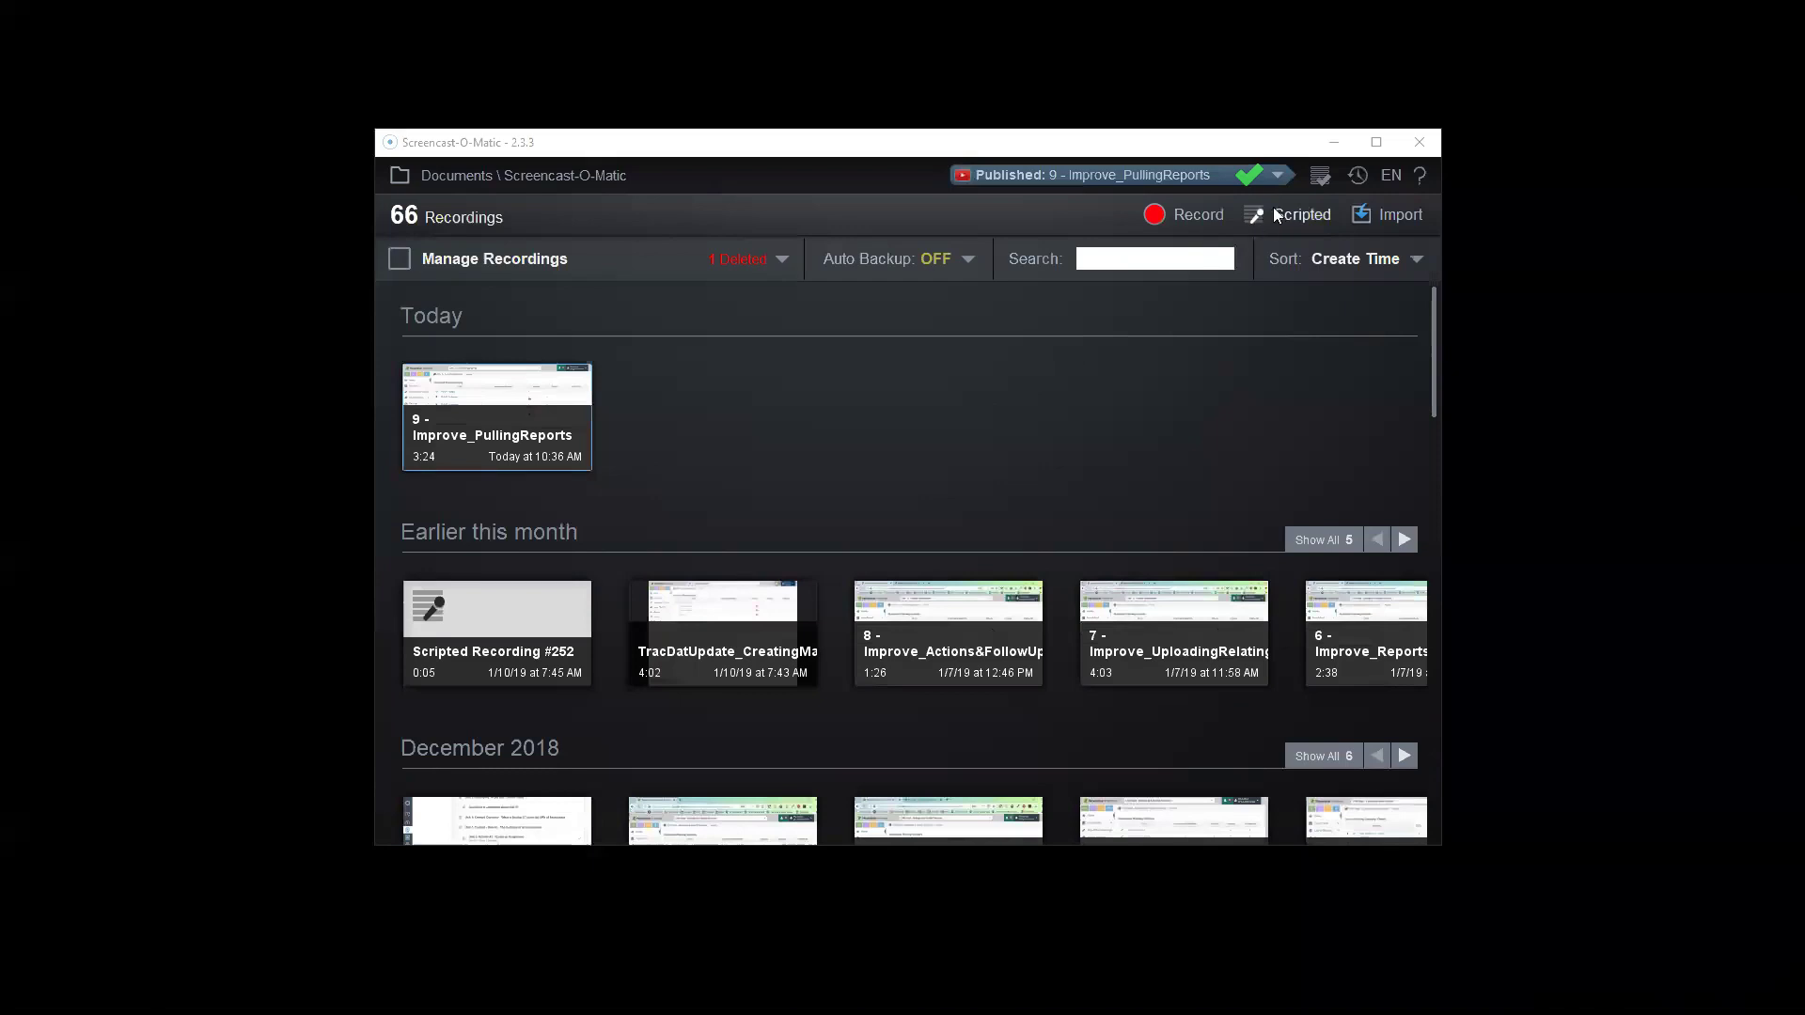
Switch to Screencast-O-Matic, create a new scripted recording from the copied script, and remove the empty section 12
click(1278, 216)
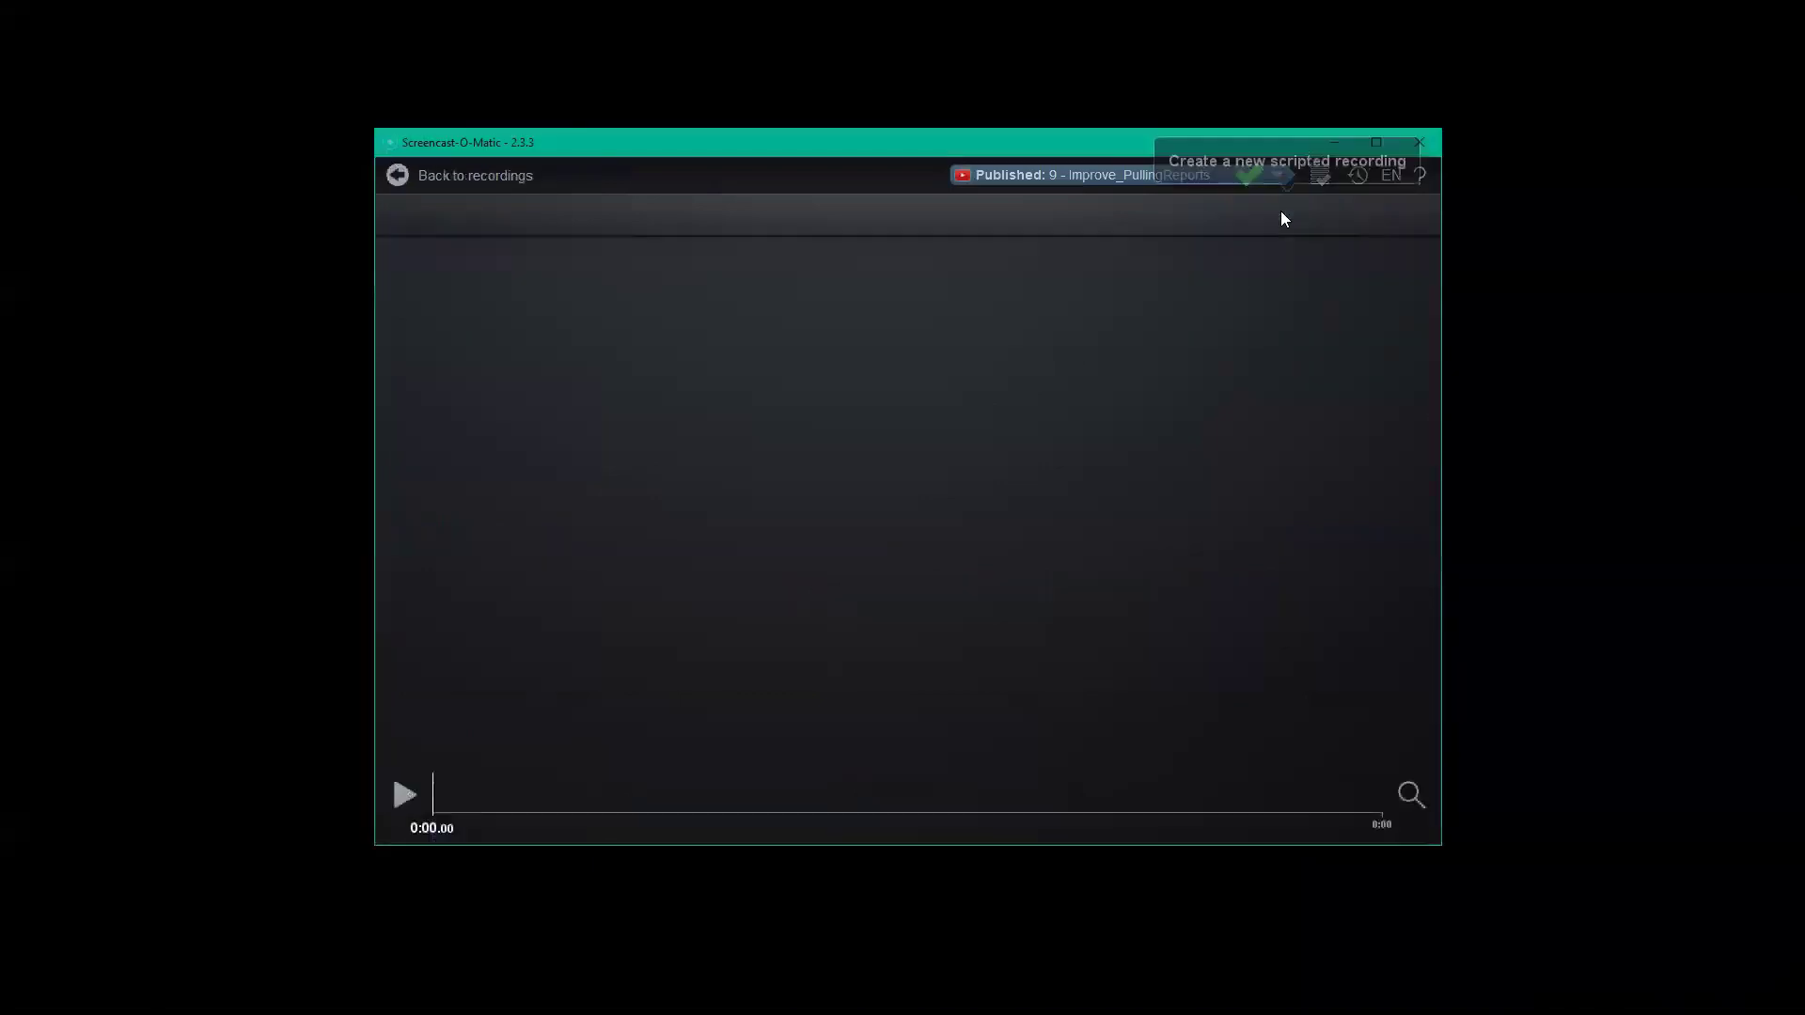
click(586, 323)
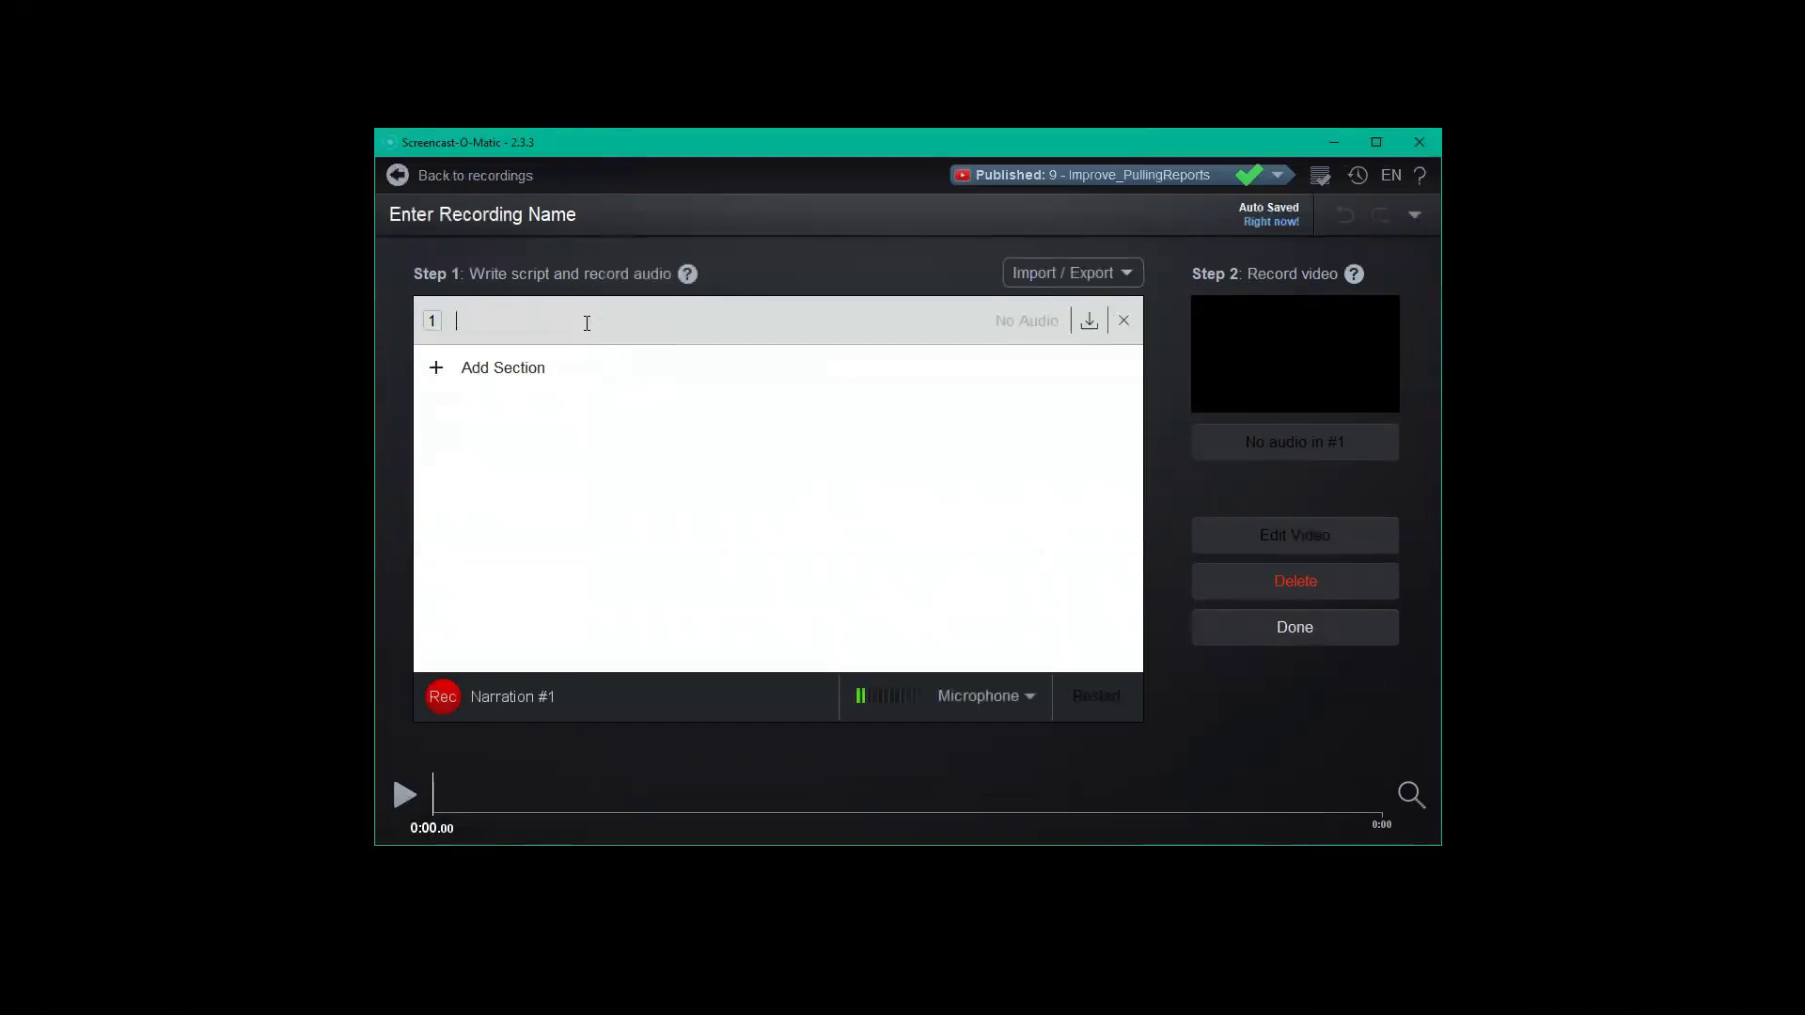
key(ctrl+v)
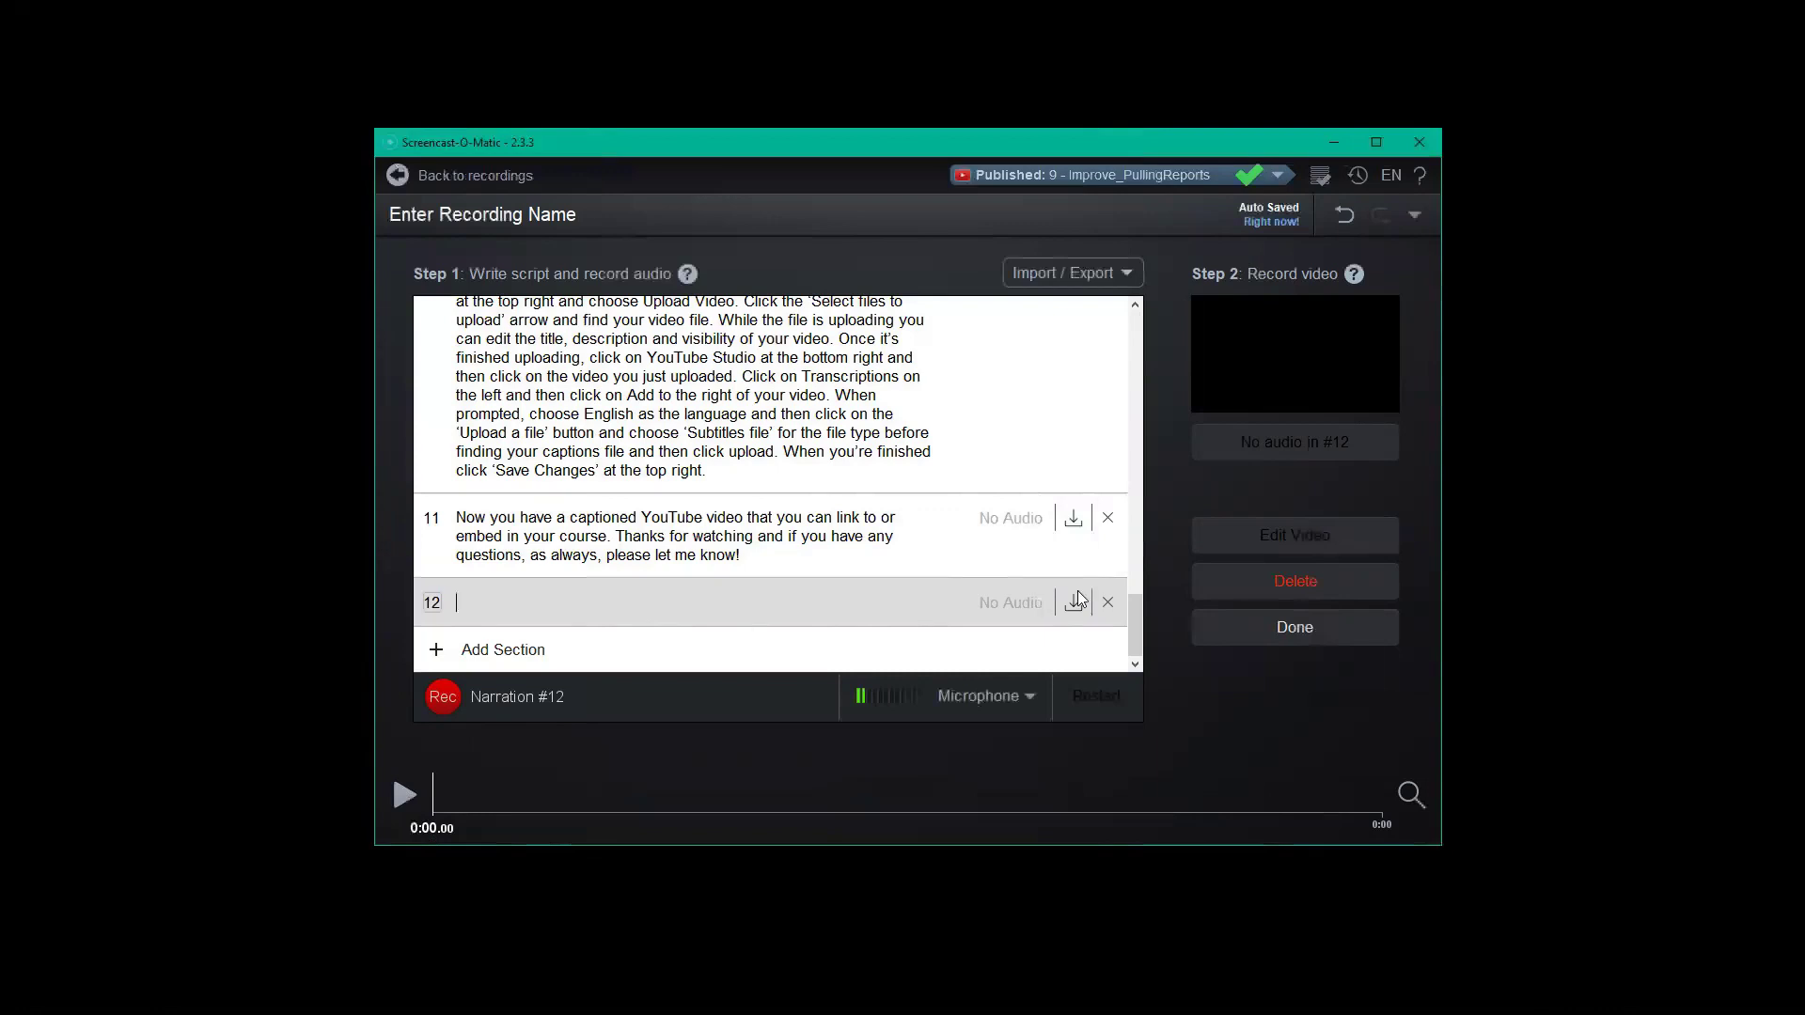
click(1108, 603)
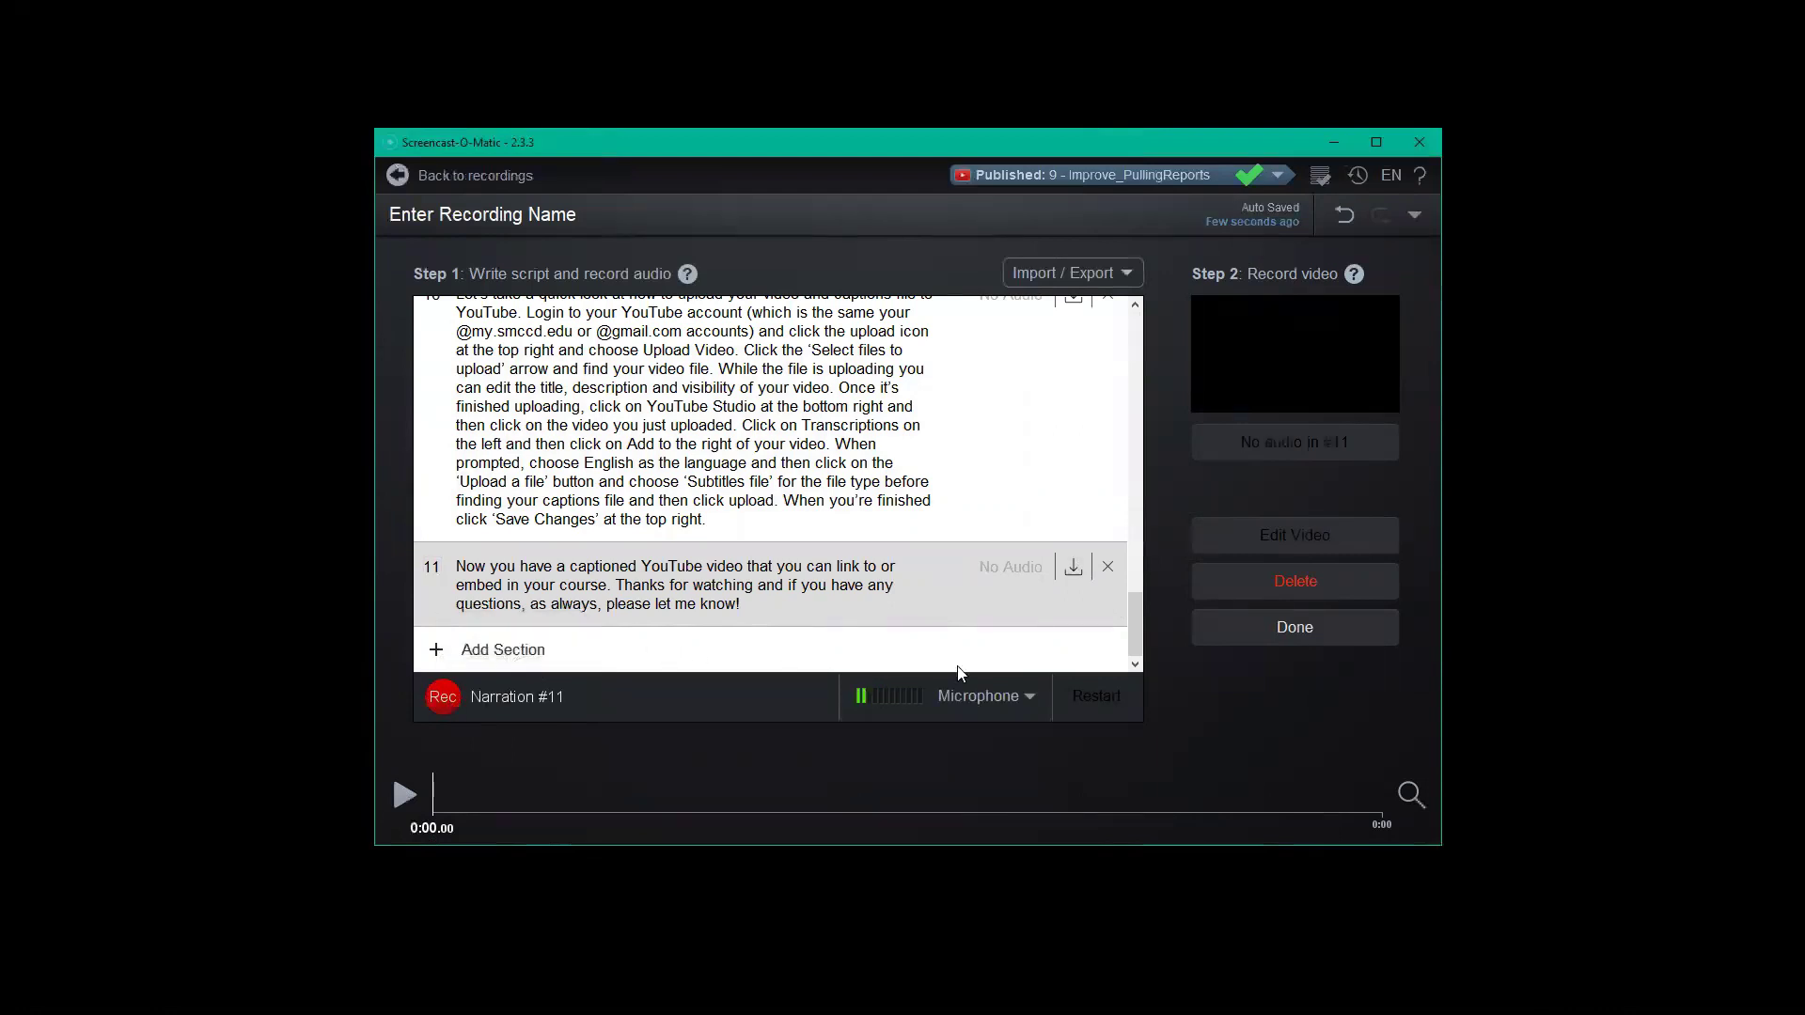
Check the microphone choice, then record narration for sections 1 and 2, redoing section 2 before pausing
click(1023, 696)
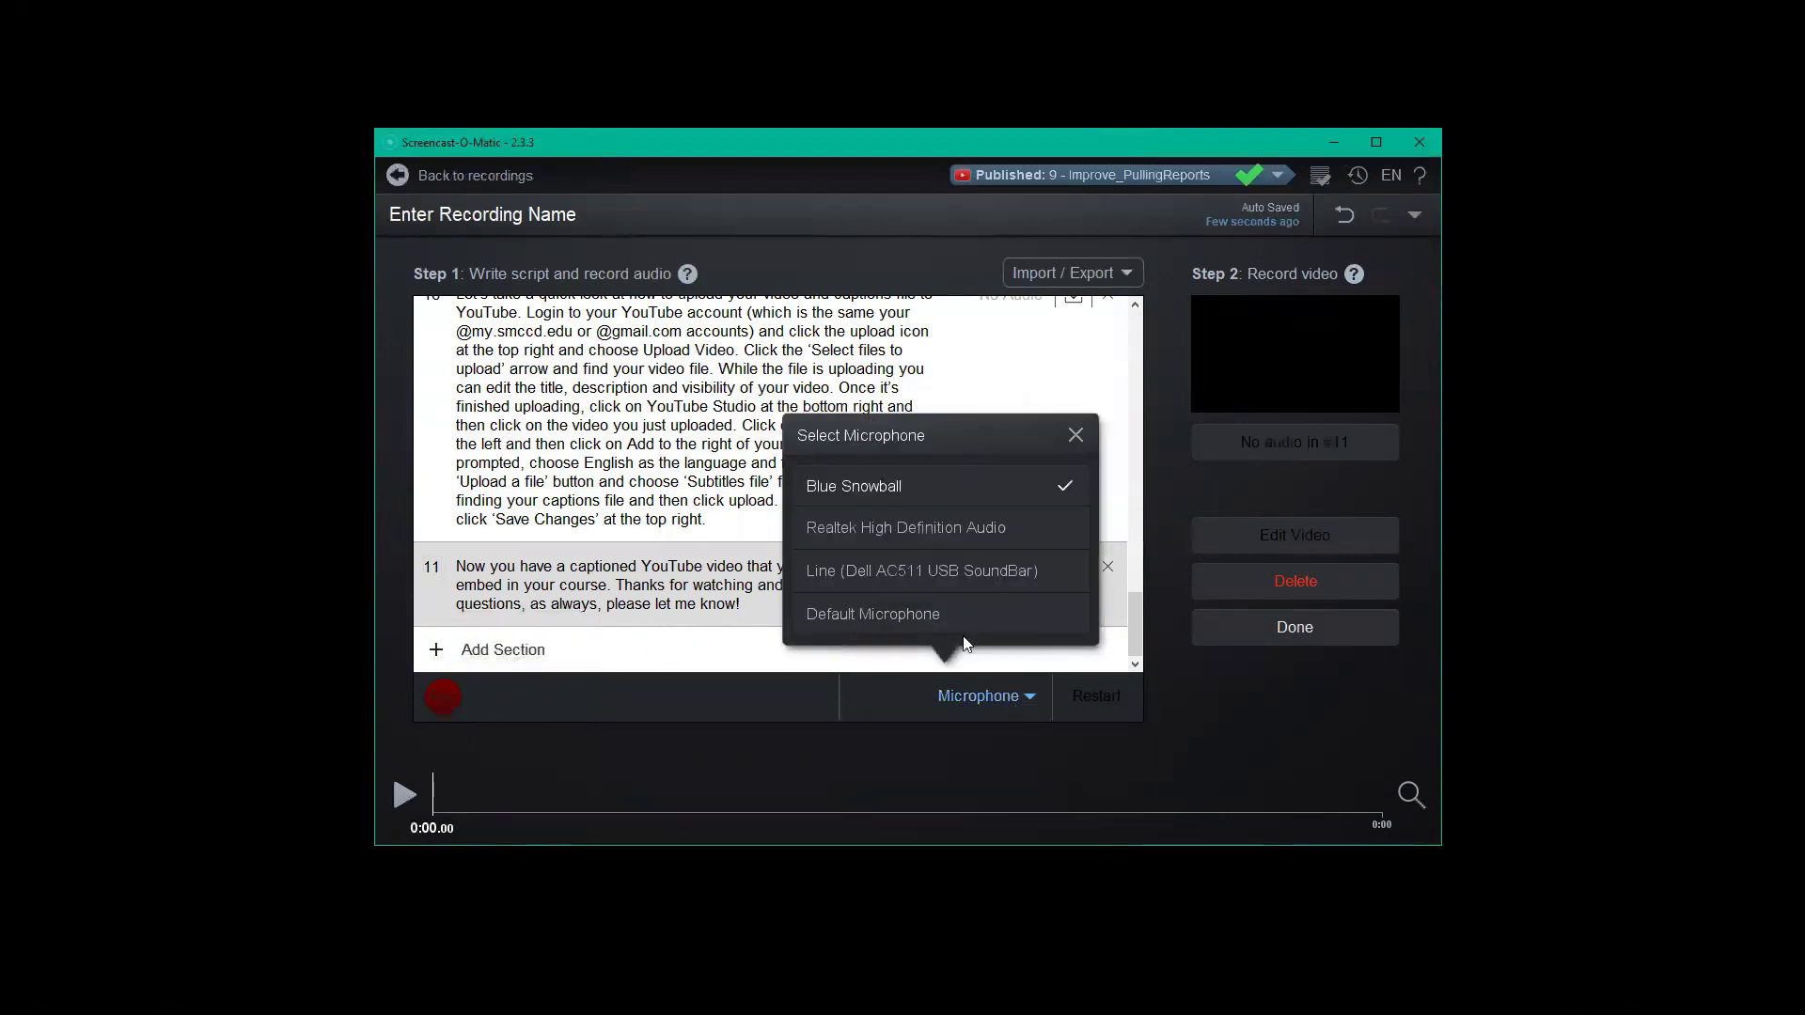
click(455, 699)
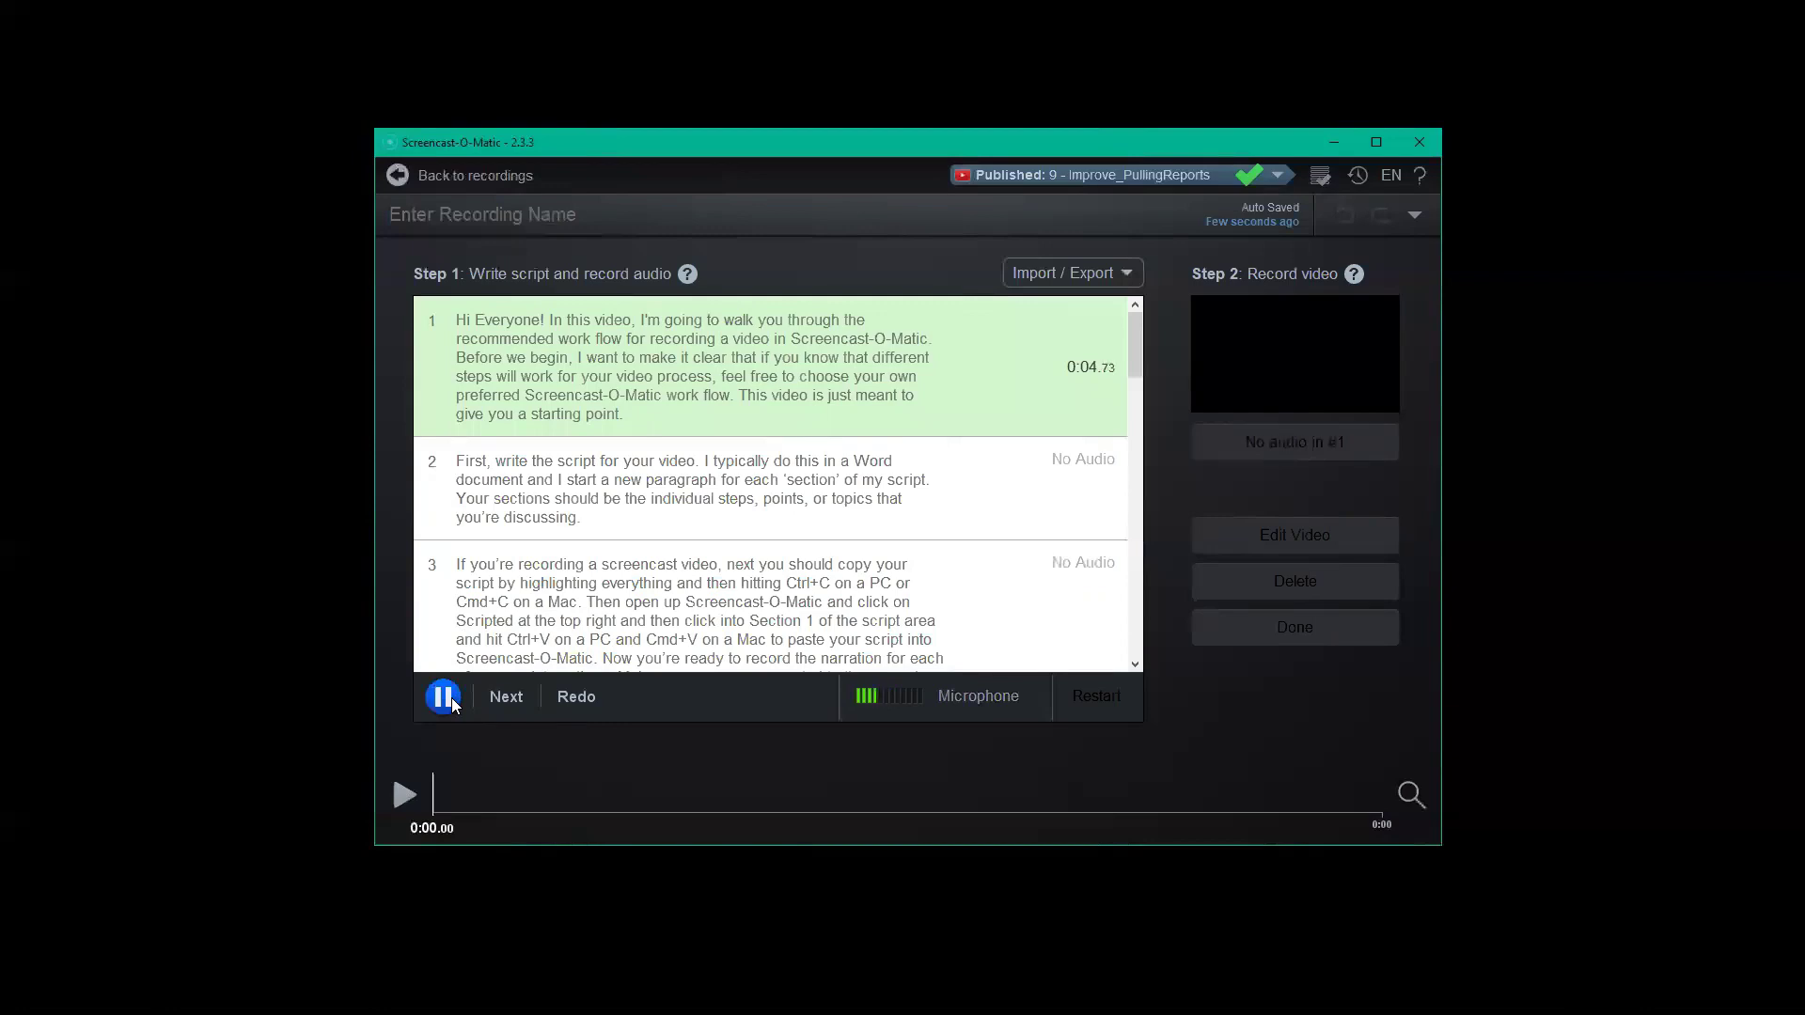
click(507, 697)
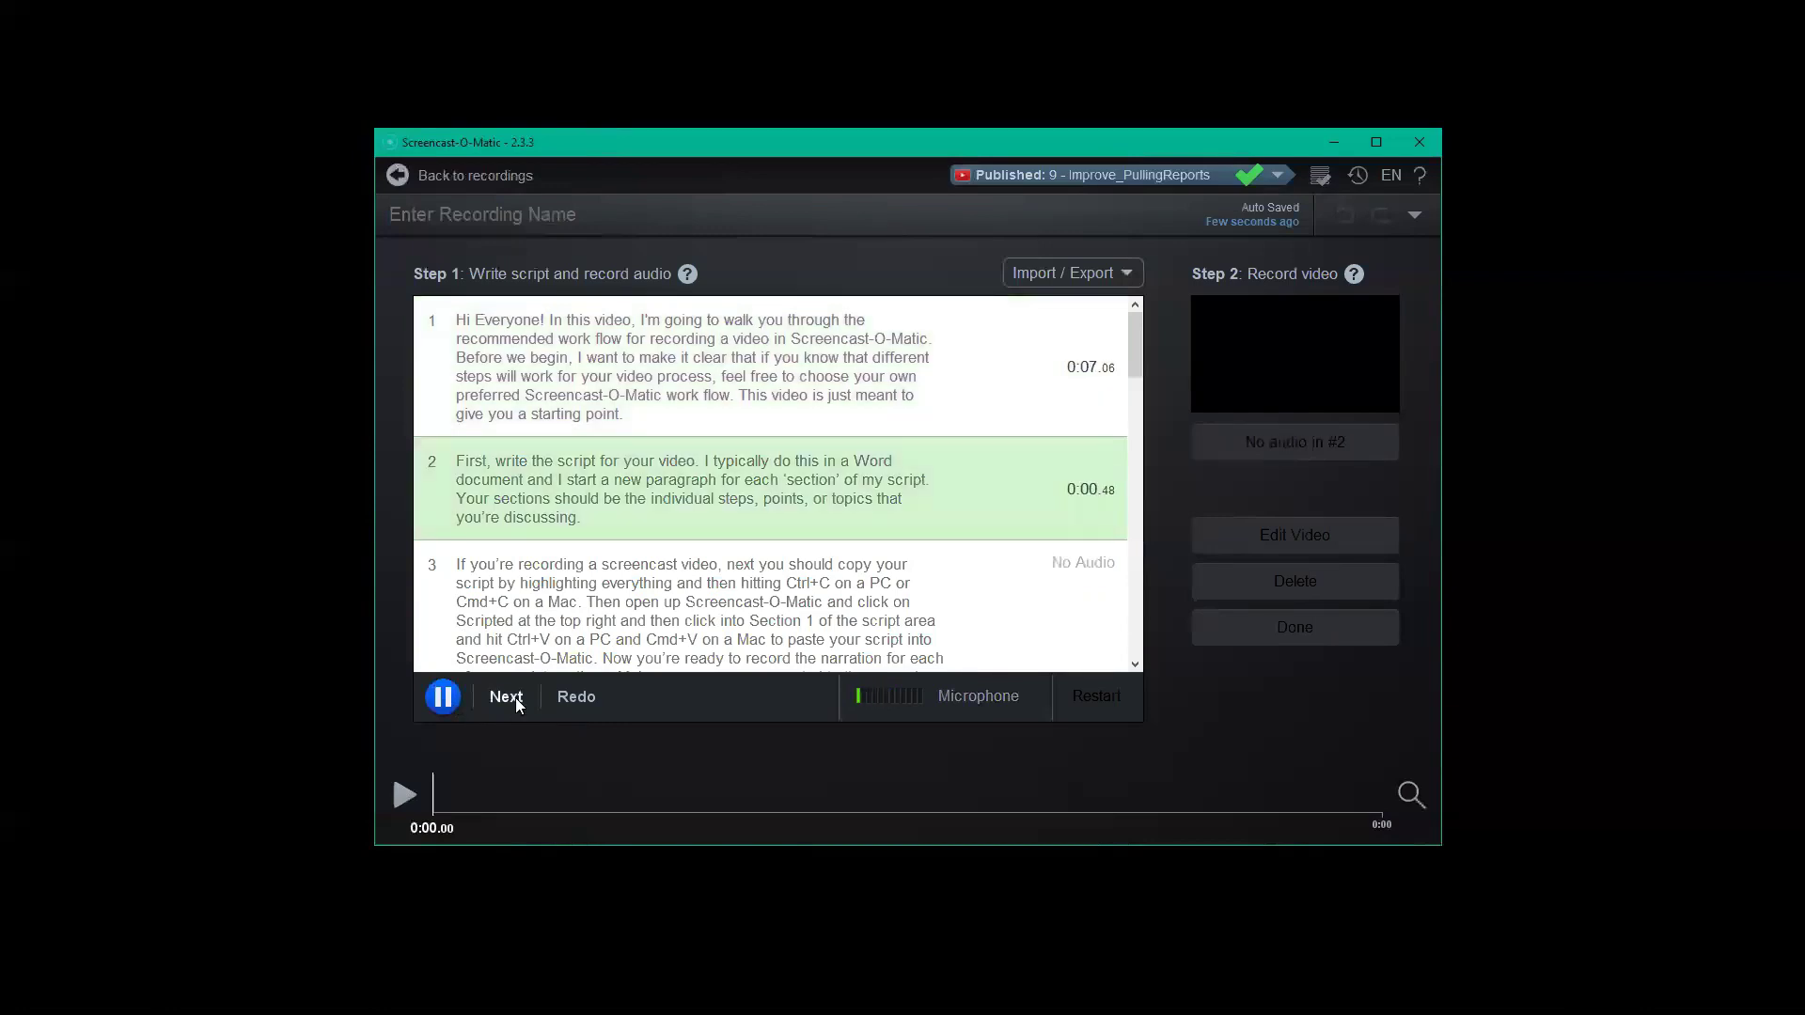
click(578, 697)
click(444, 697)
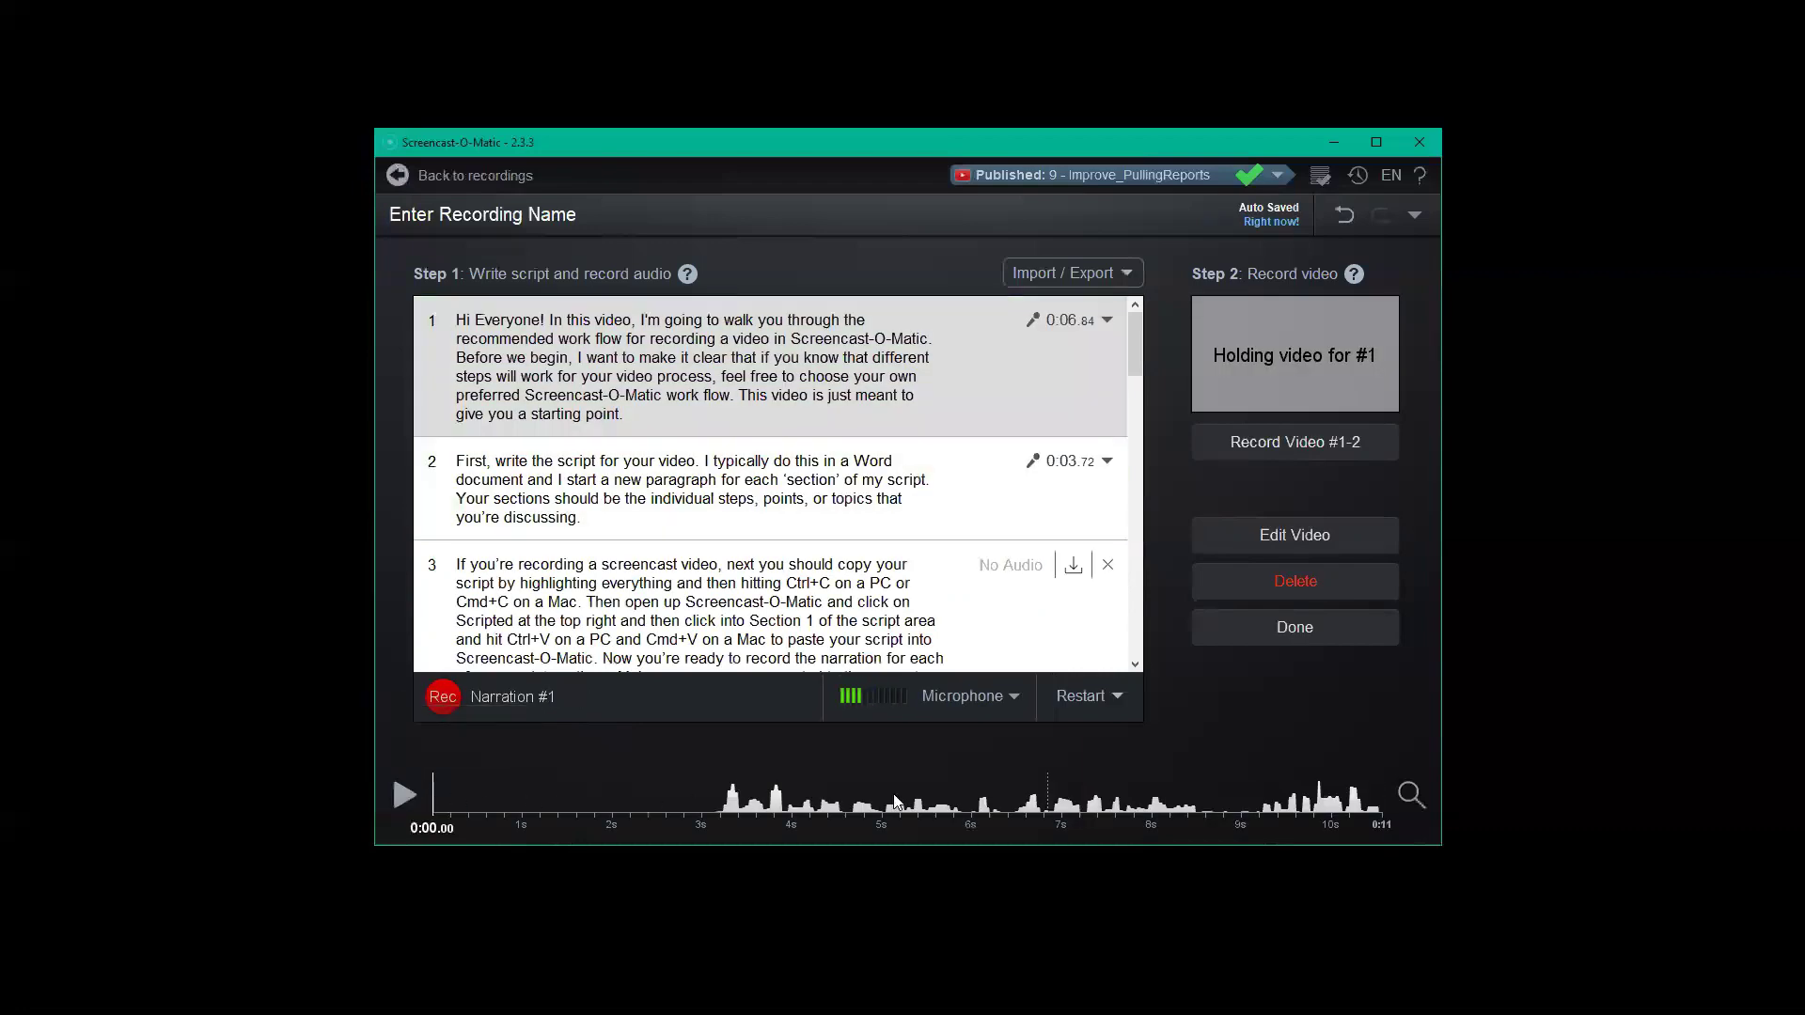
Switch to the Word script and move its reduced window up to the upper edge of the screen
key(alt+Tab)
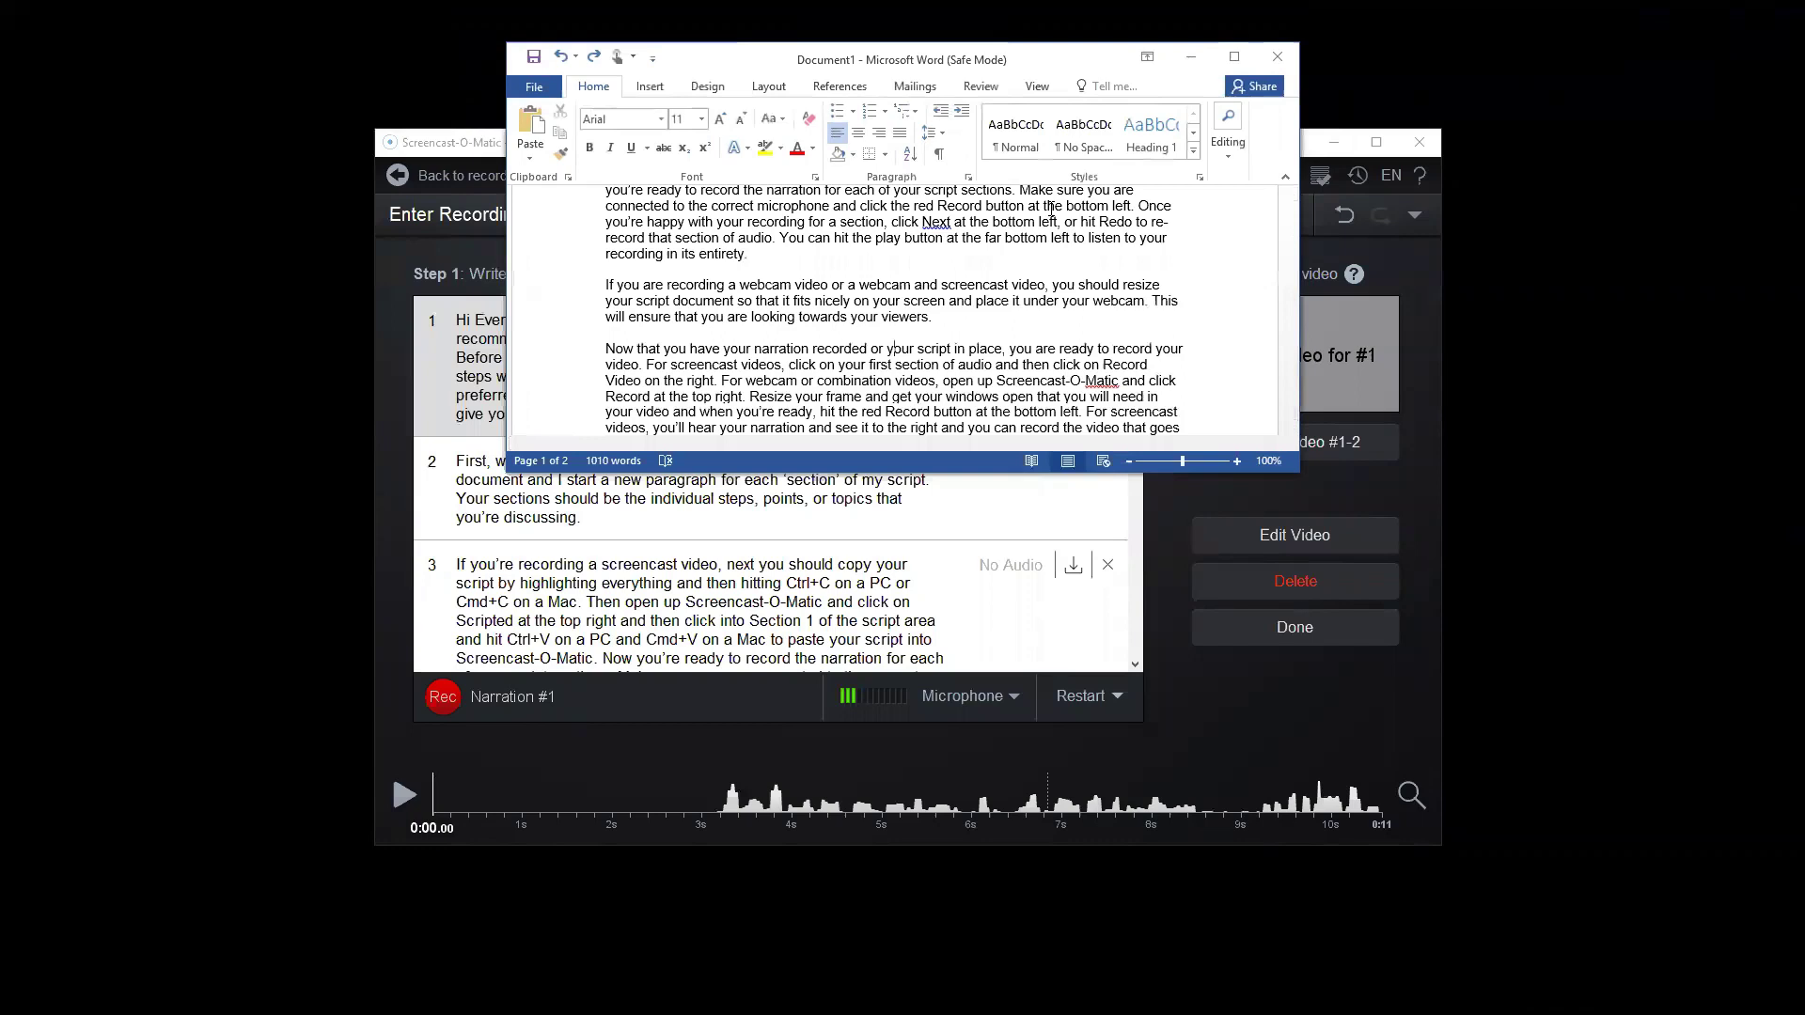
drag(1051, 60, 1083, 19)
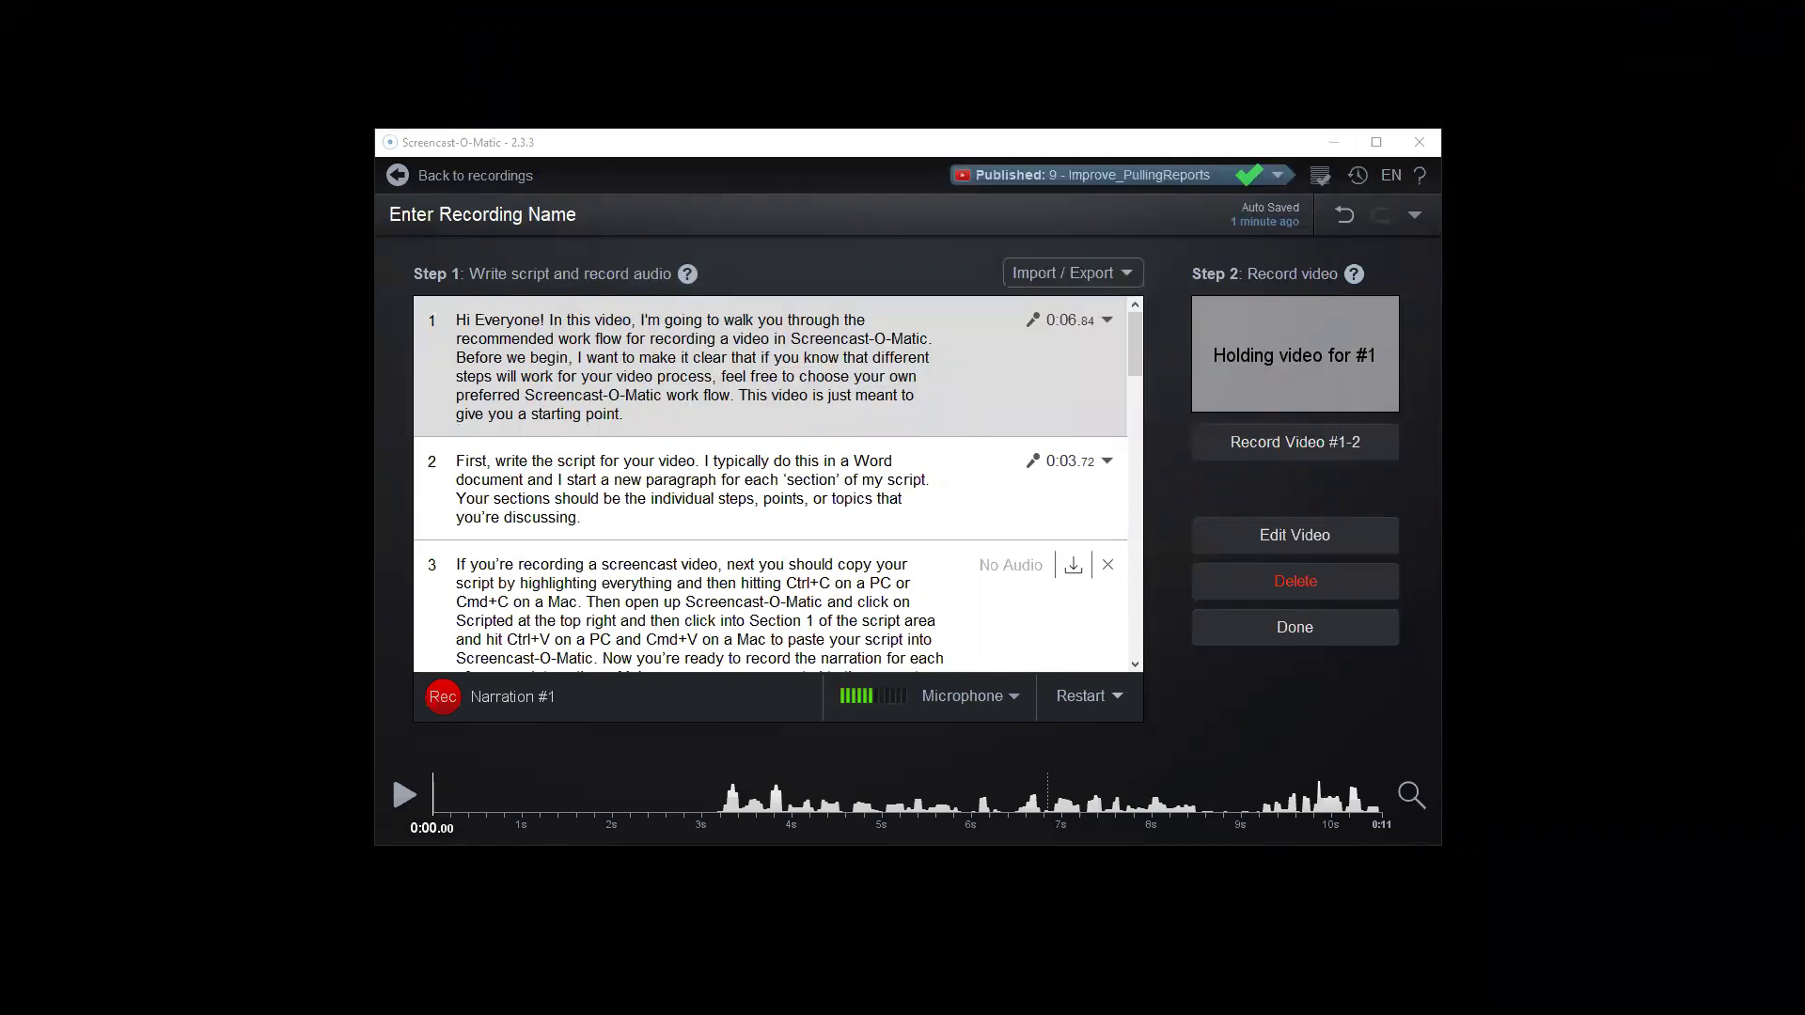
Switch back to Screencast-O-Matic, open the recorder from the recordings list, and fit a 1282 x 720 frame around the Canvas login page
click(688, 476)
click(797, 277)
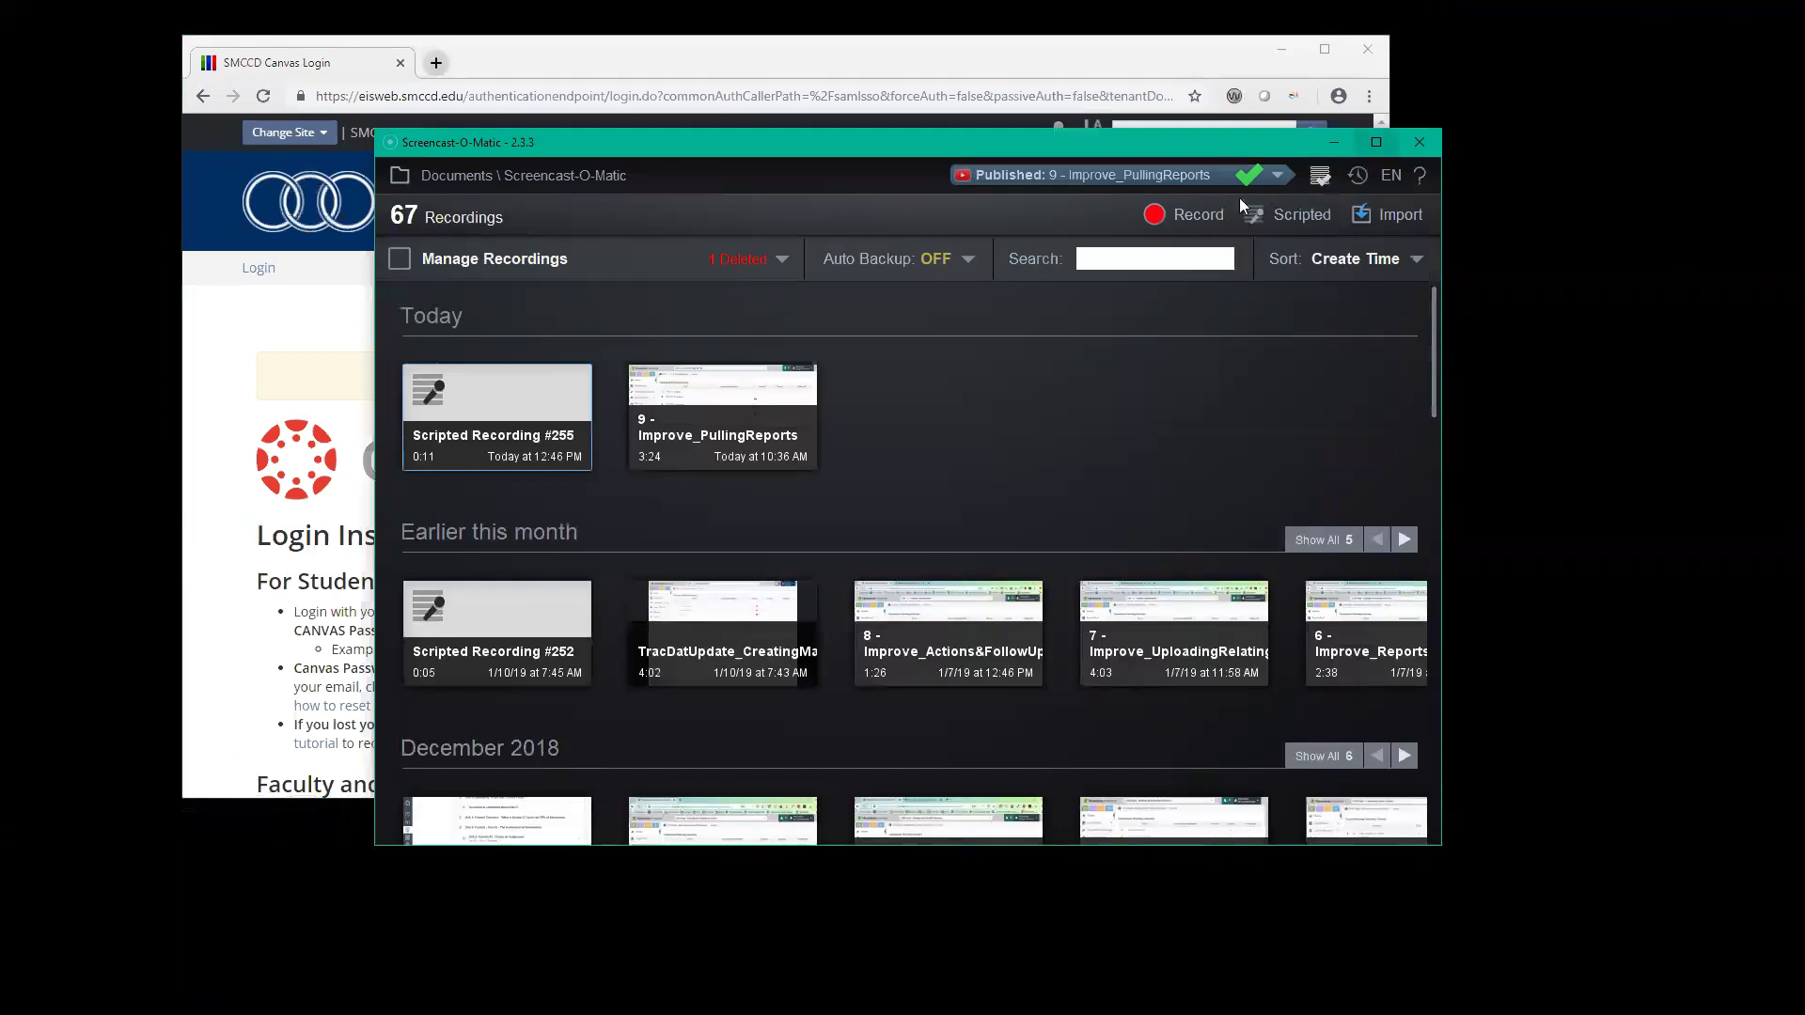
click(1194, 211)
mouse_move(1388, 455)
mouse_down()
mouse_move(1451, 457)
mouse_move(1377, 444)
mouse_up()
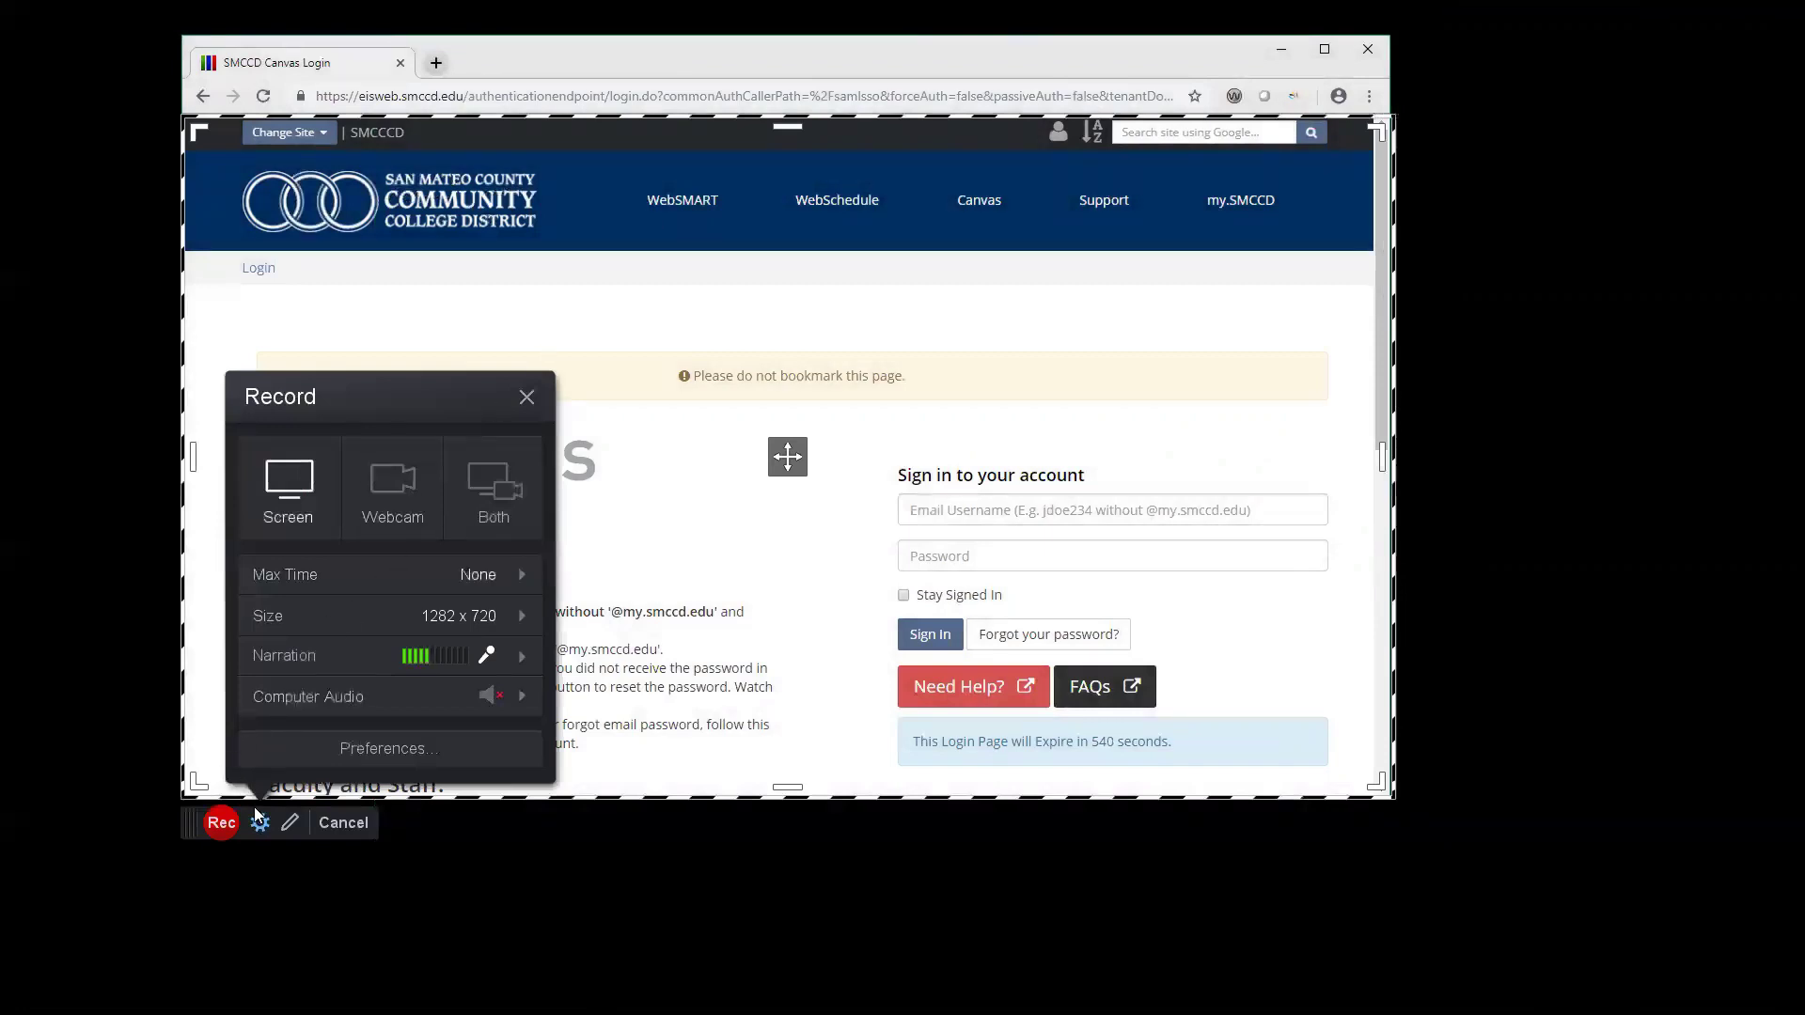
click(222, 823)
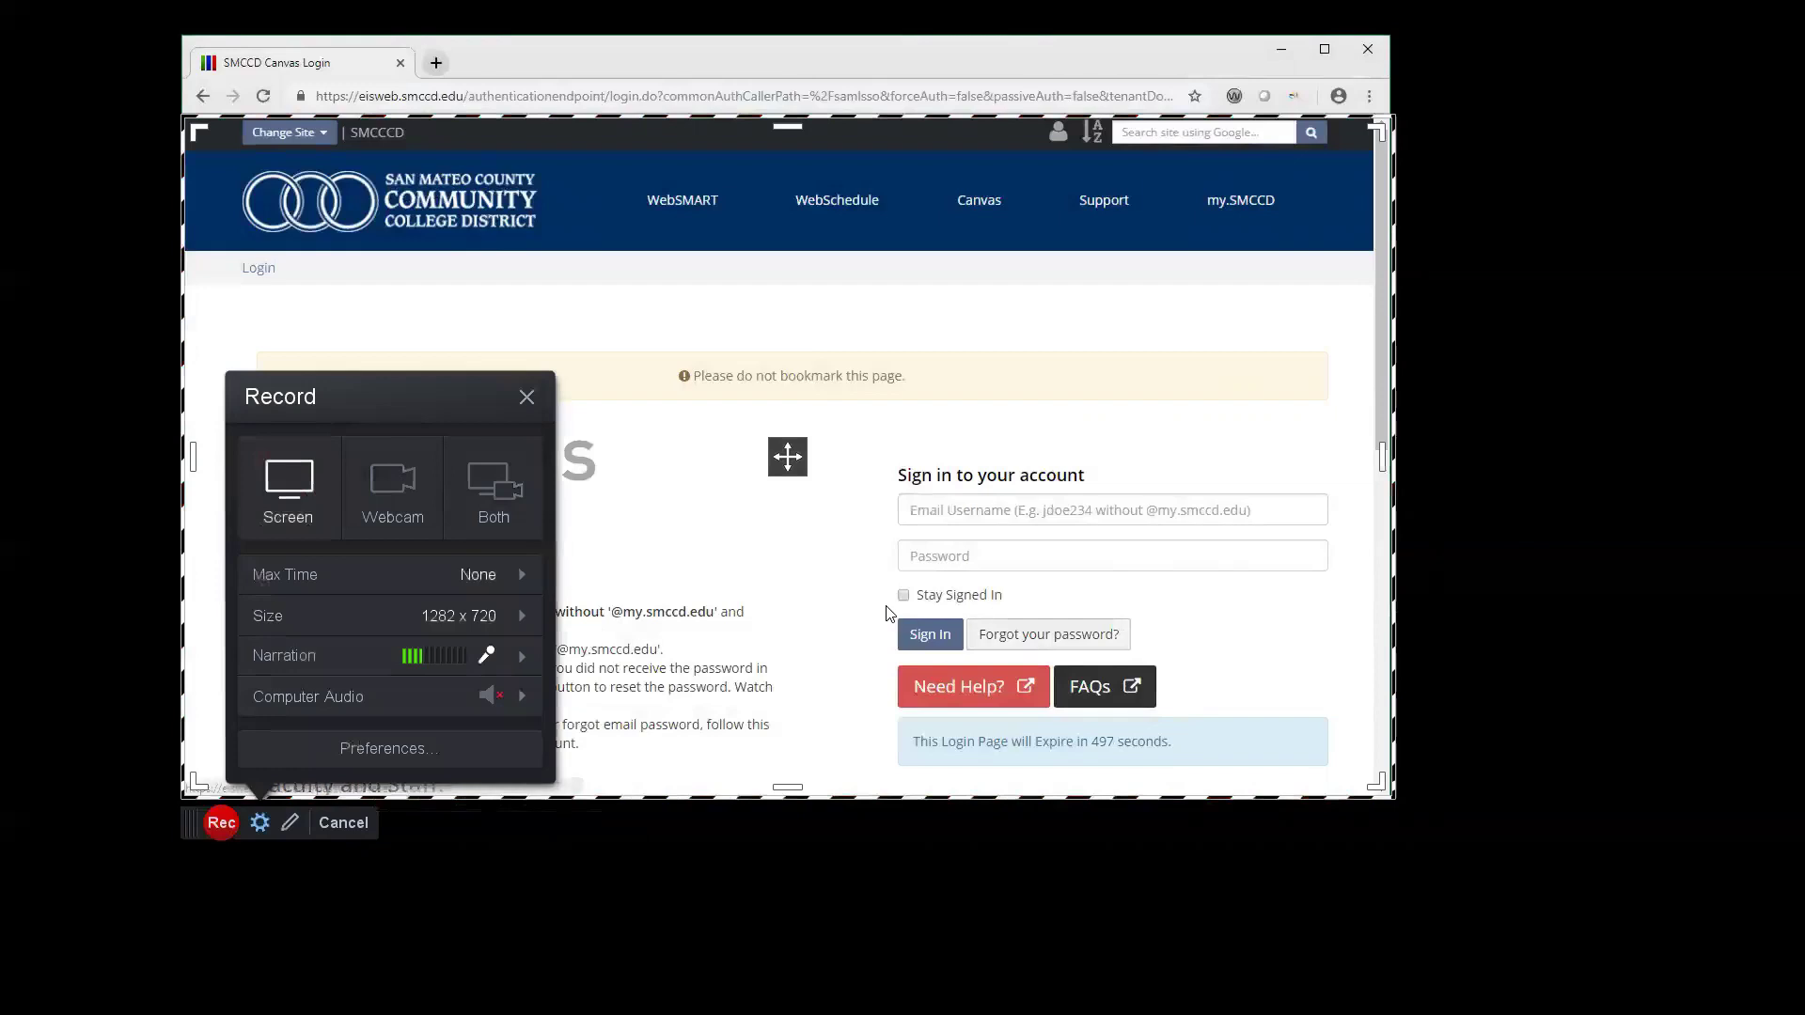
Try the webcam-only and combined recording modes, and confirm the recorder preferences with Webcam Preview set to Hide while recording
click(399, 490)
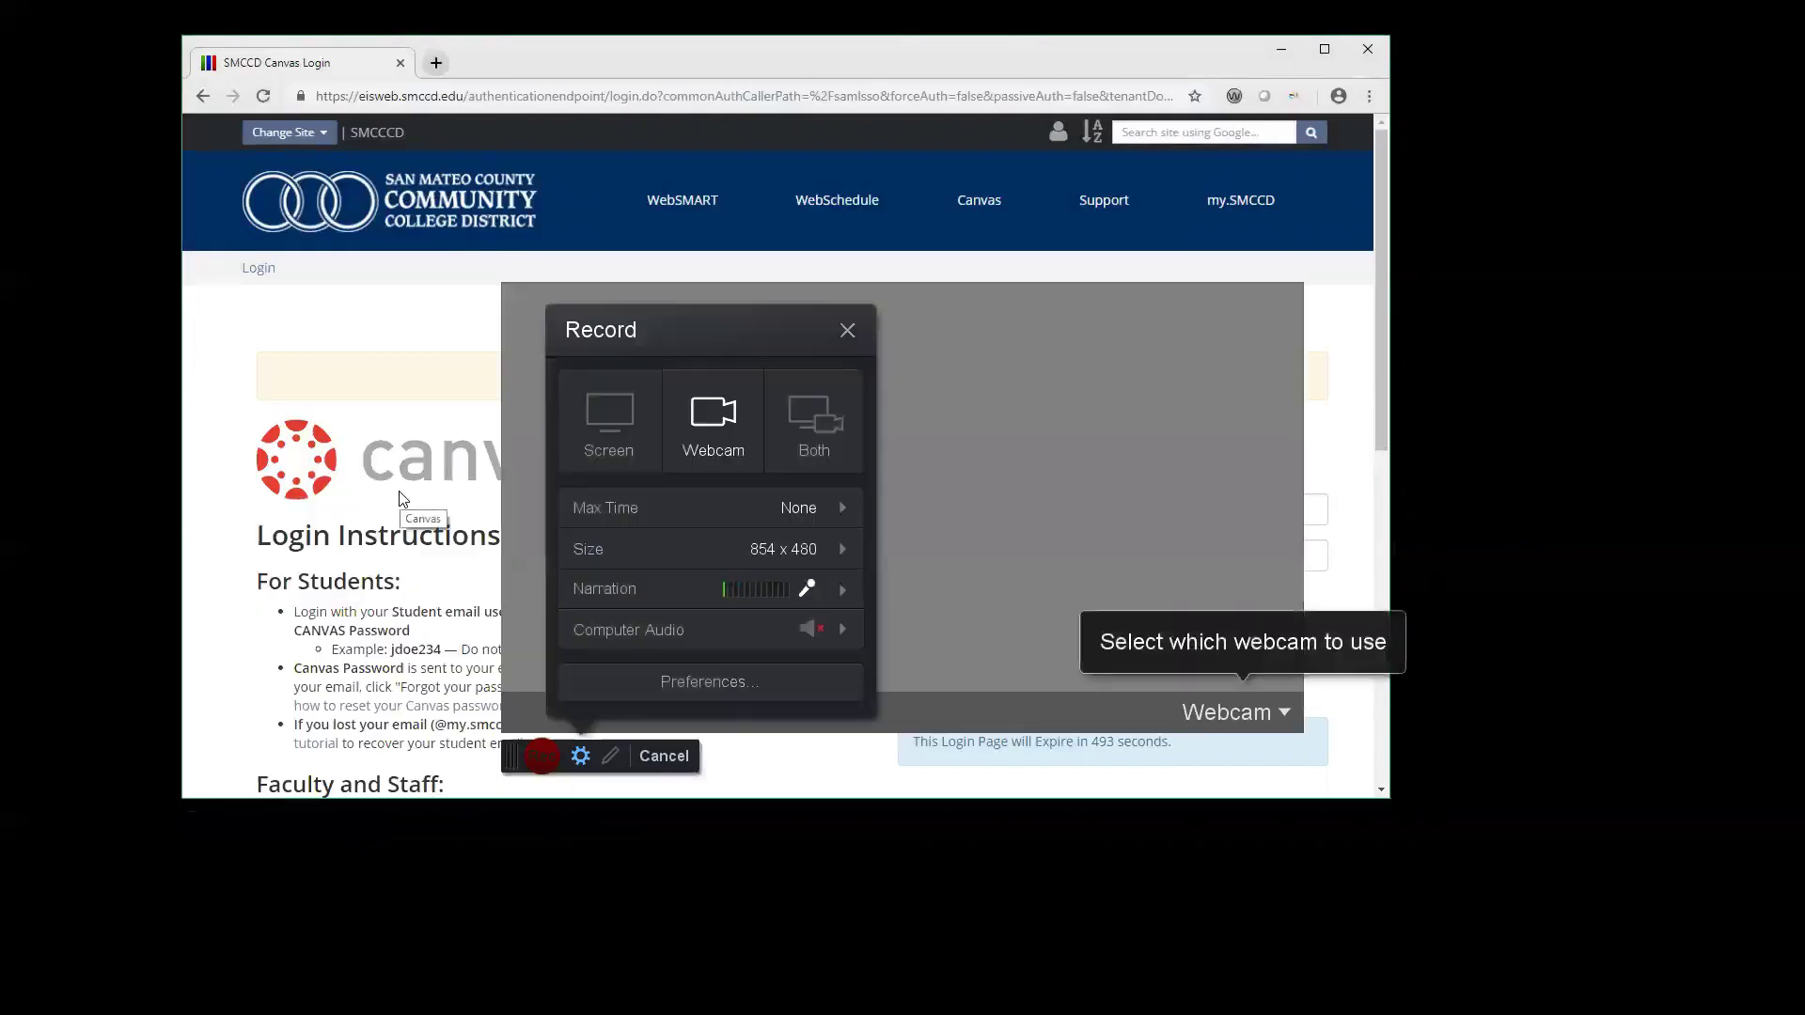
click(830, 425)
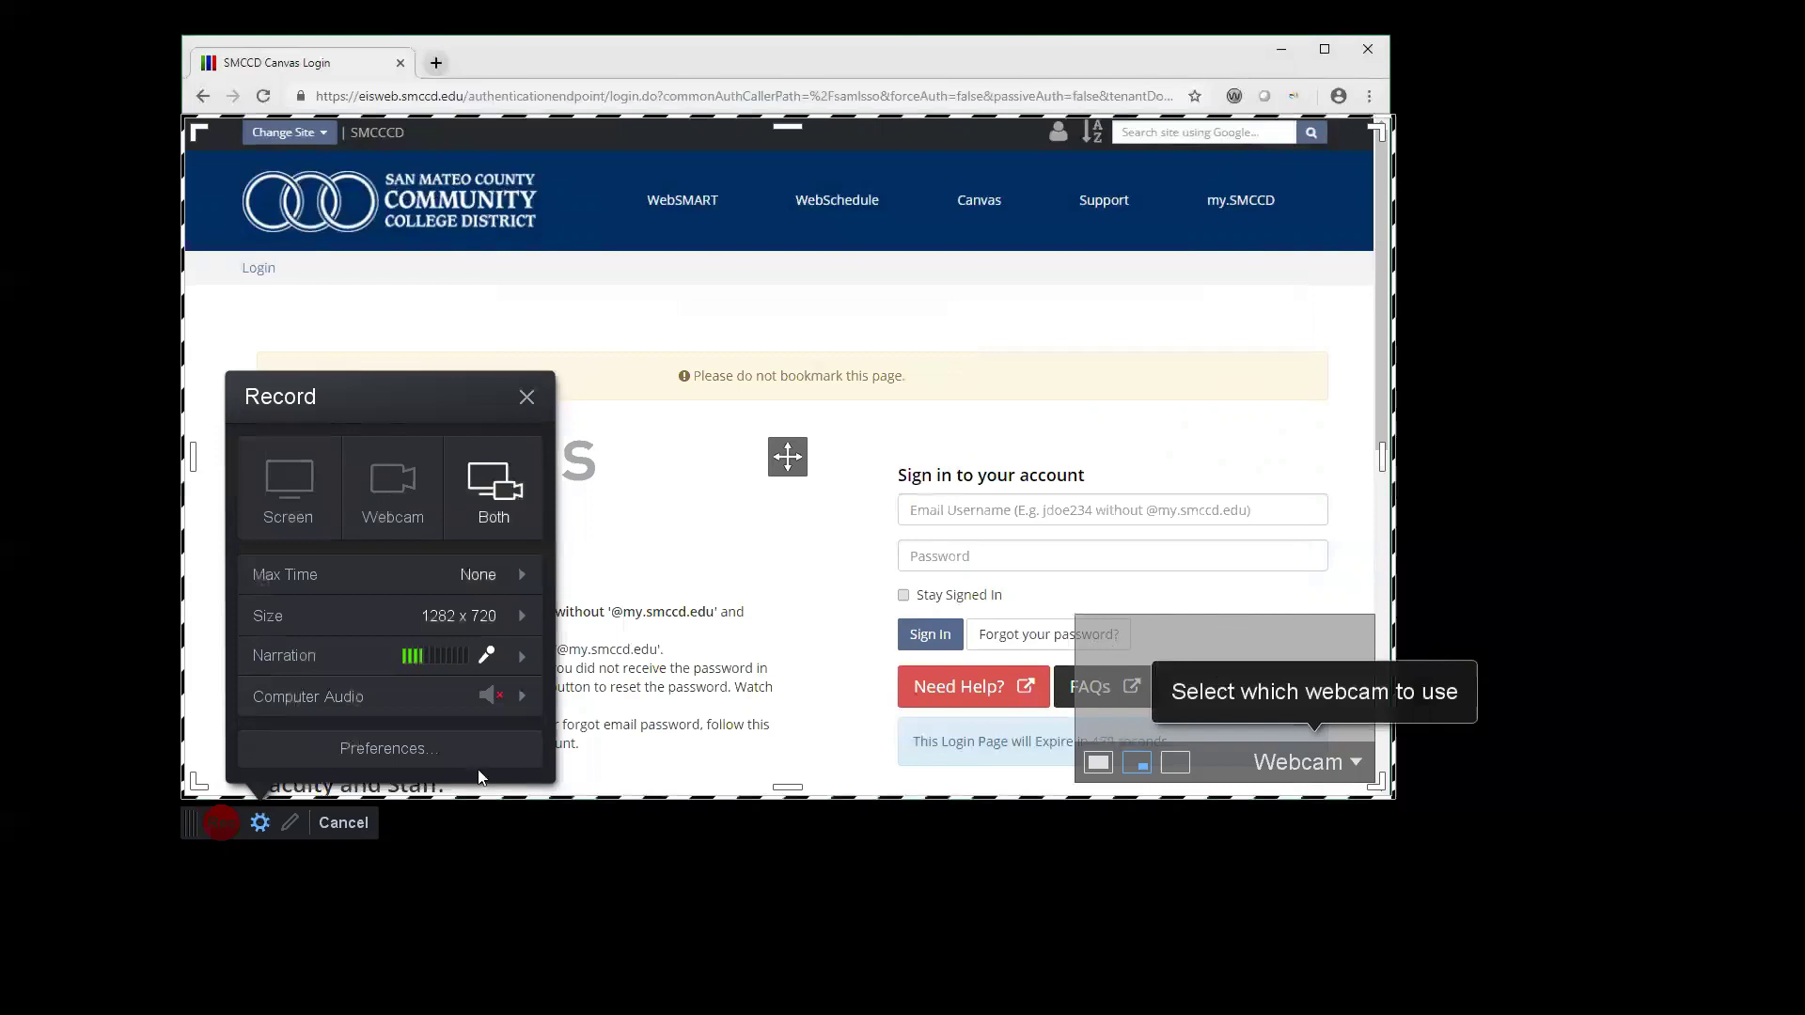
click(378, 746)
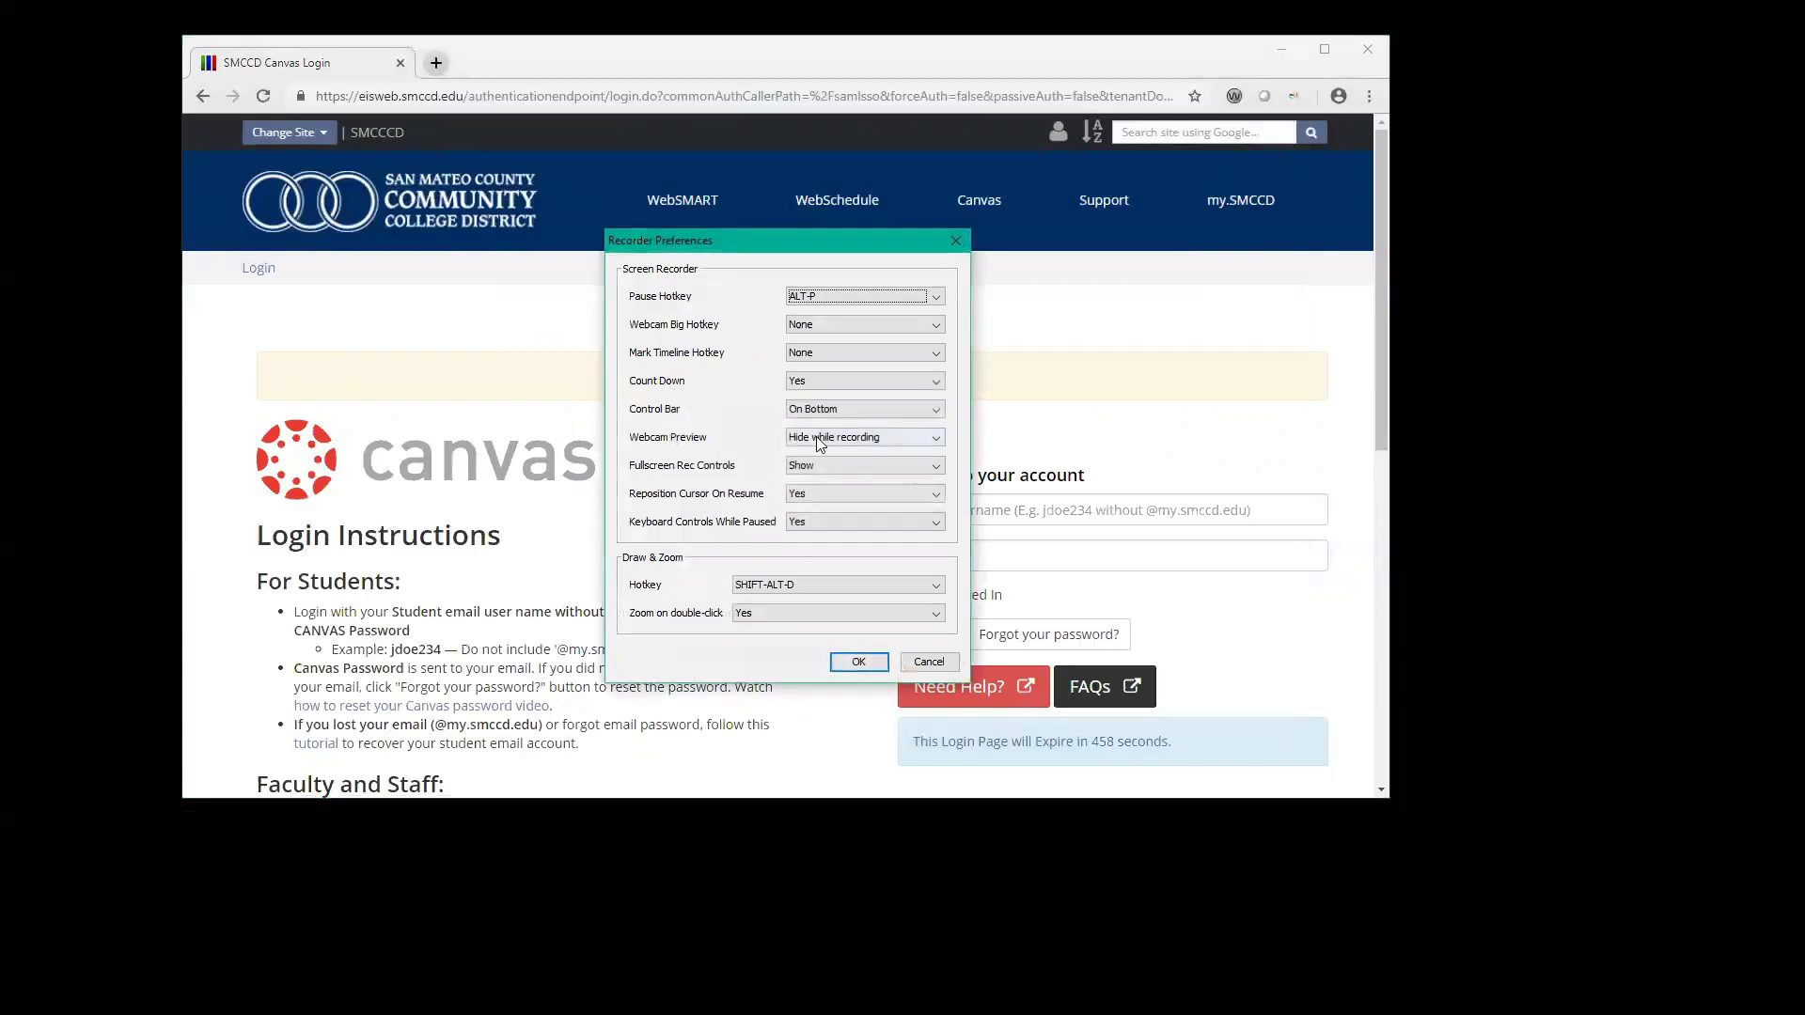
click(859, 662)
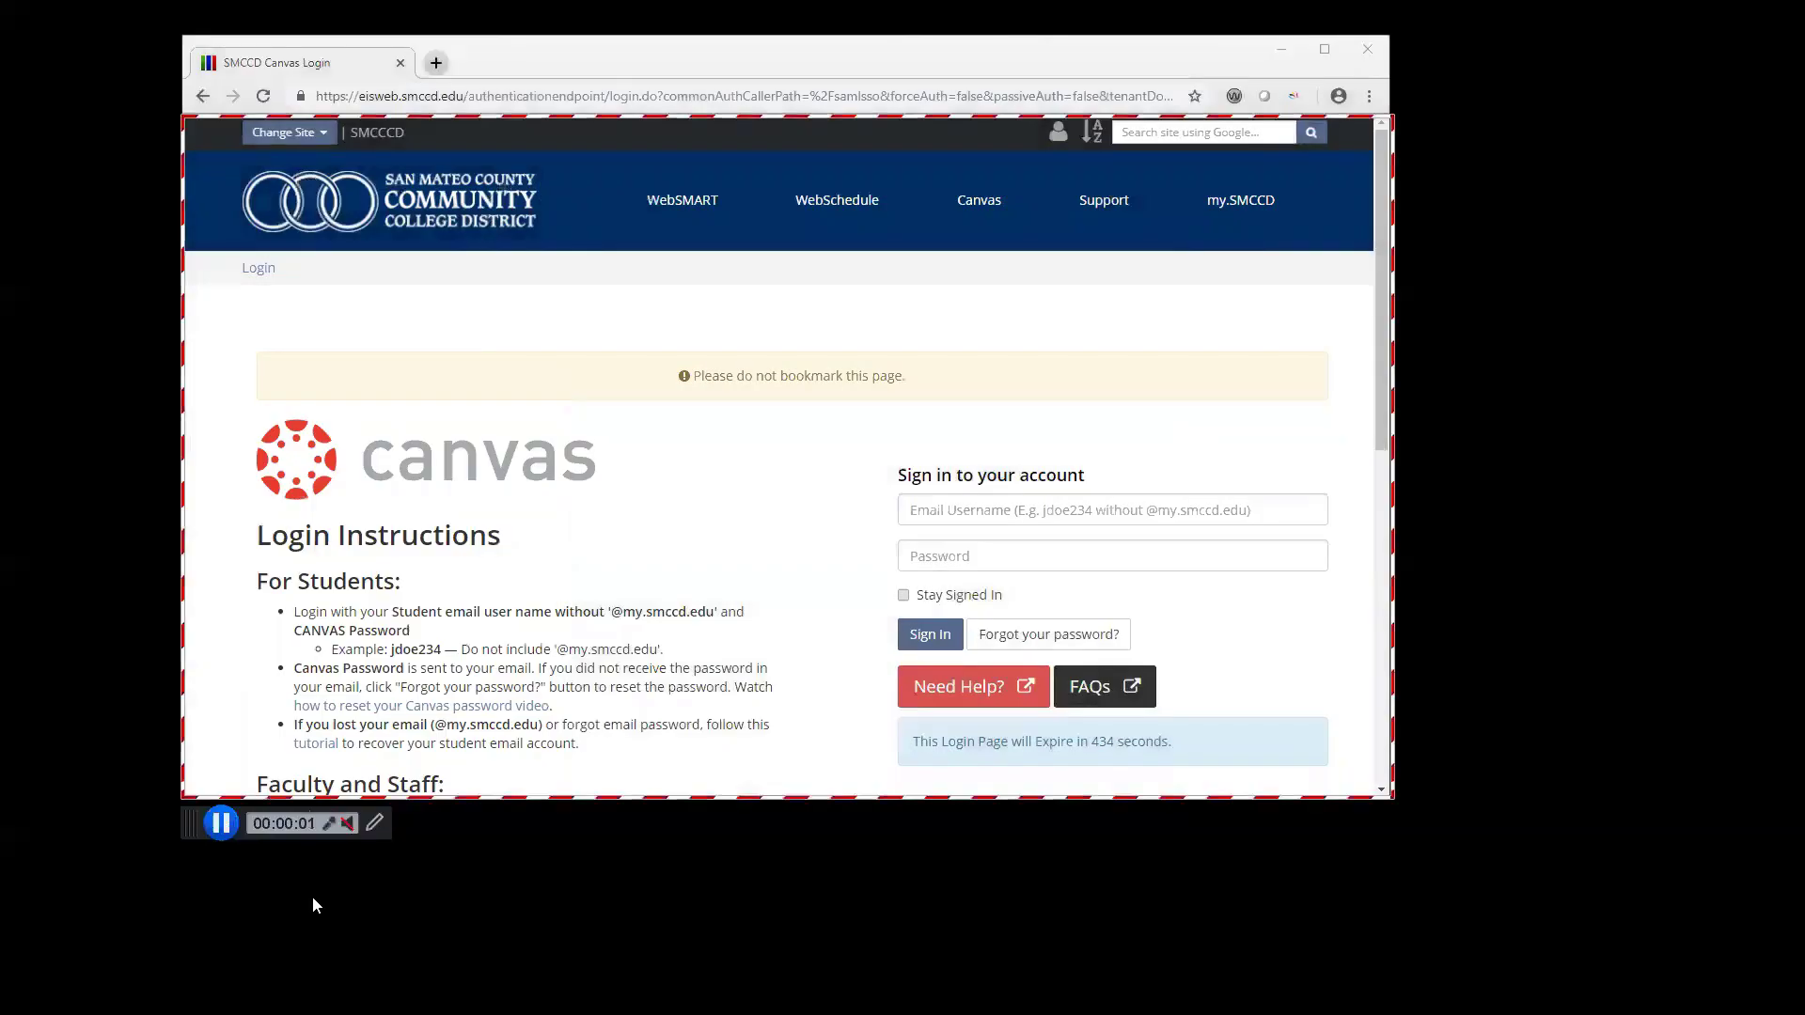
Pause the running screen recording and resume it from the same point
click(229, 828)
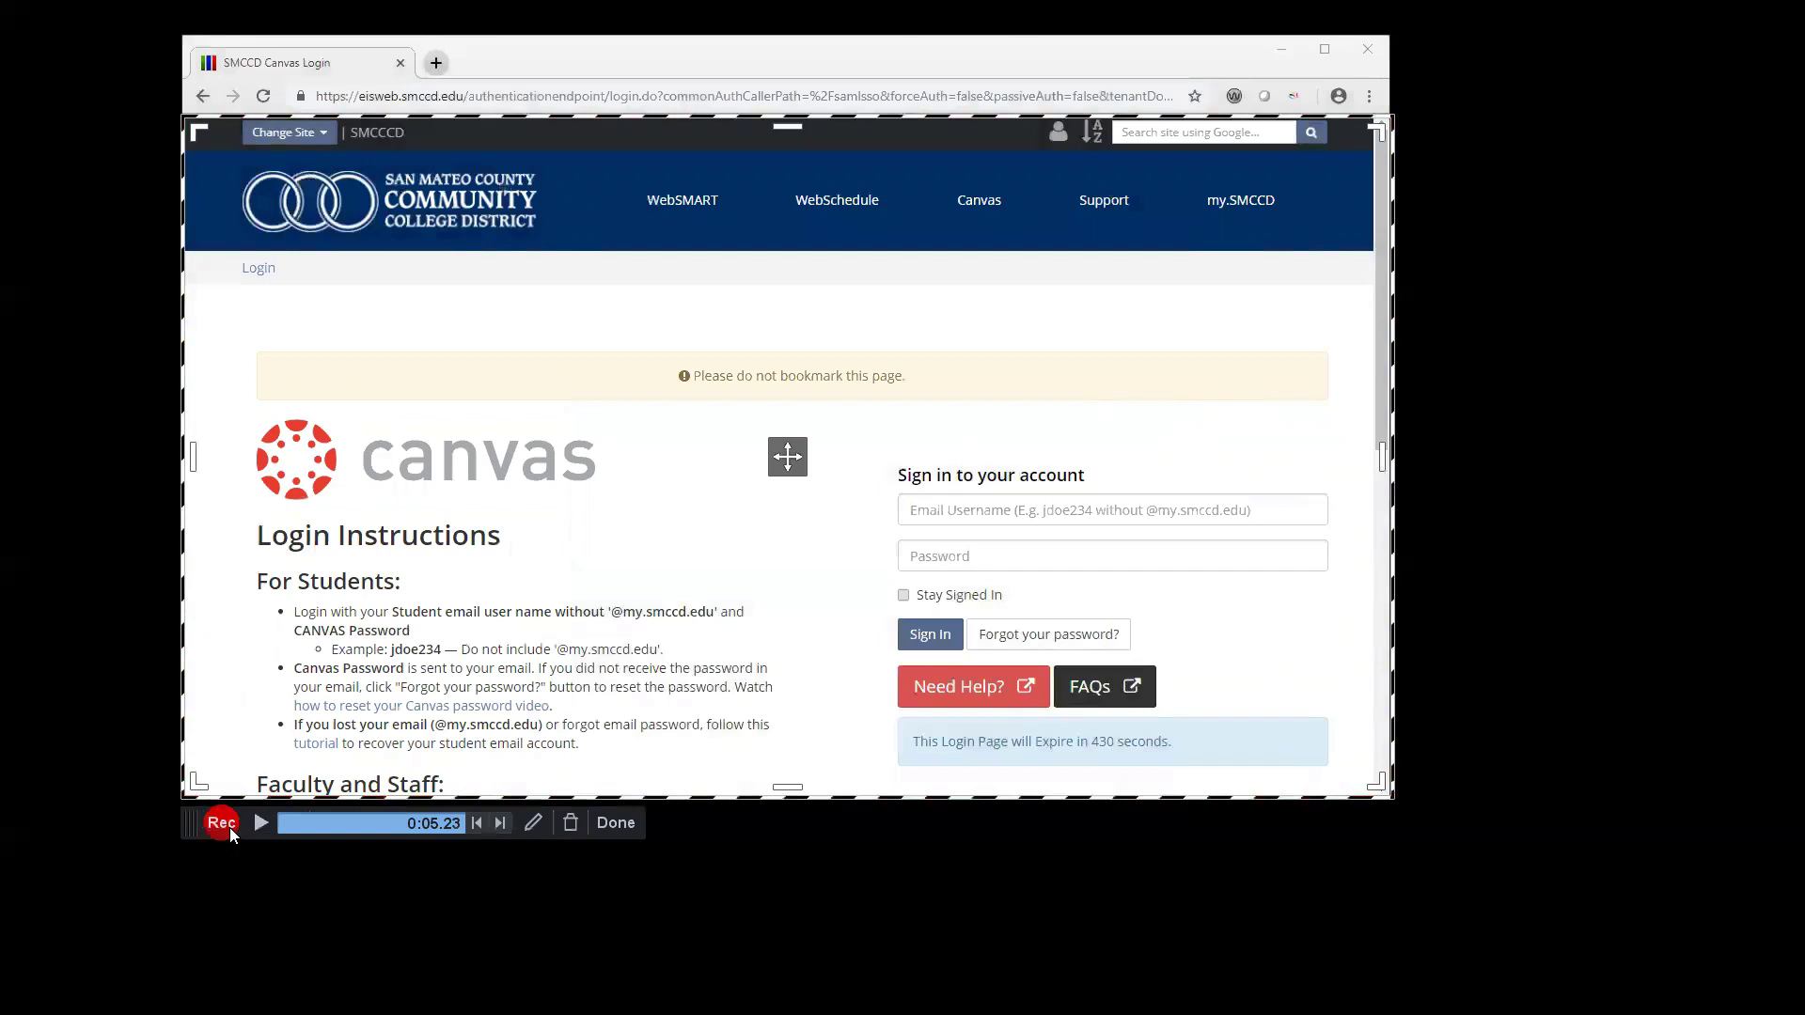
click(221, 824)
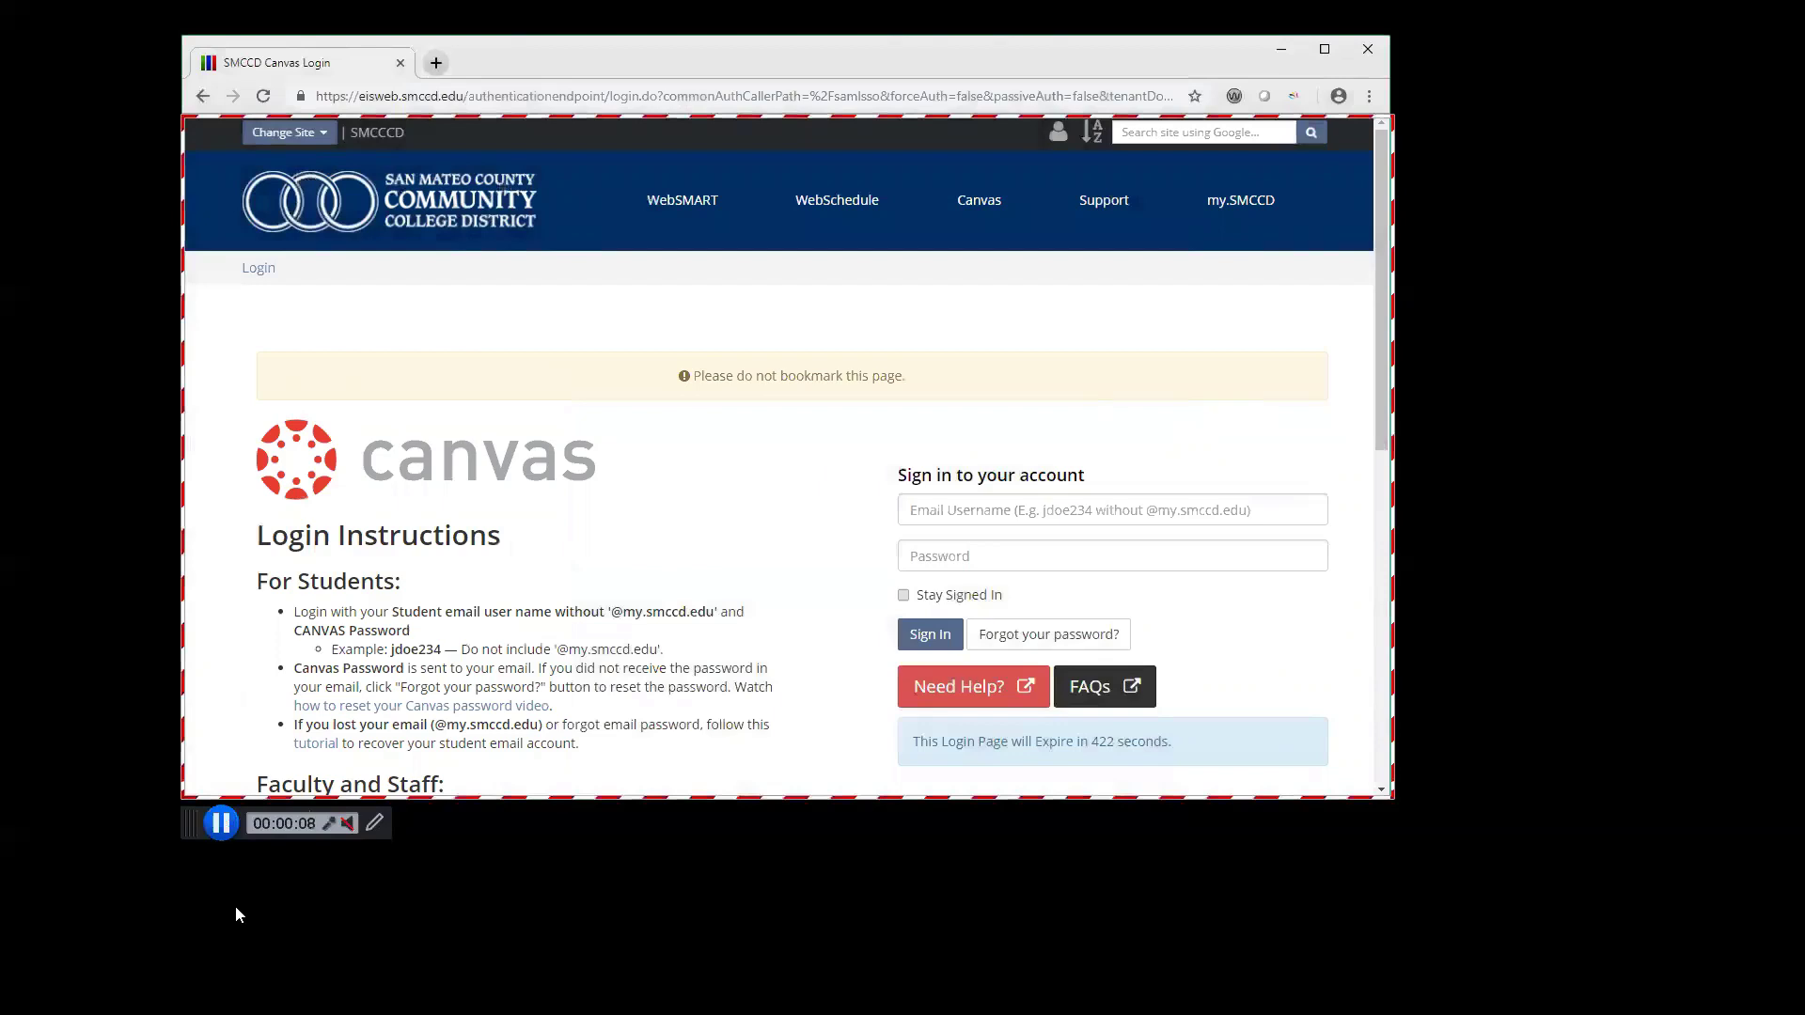
Highlight the sign-in form with a green 40% rectangle using Draw & Zoom, and finish the recording
click(376, 824)
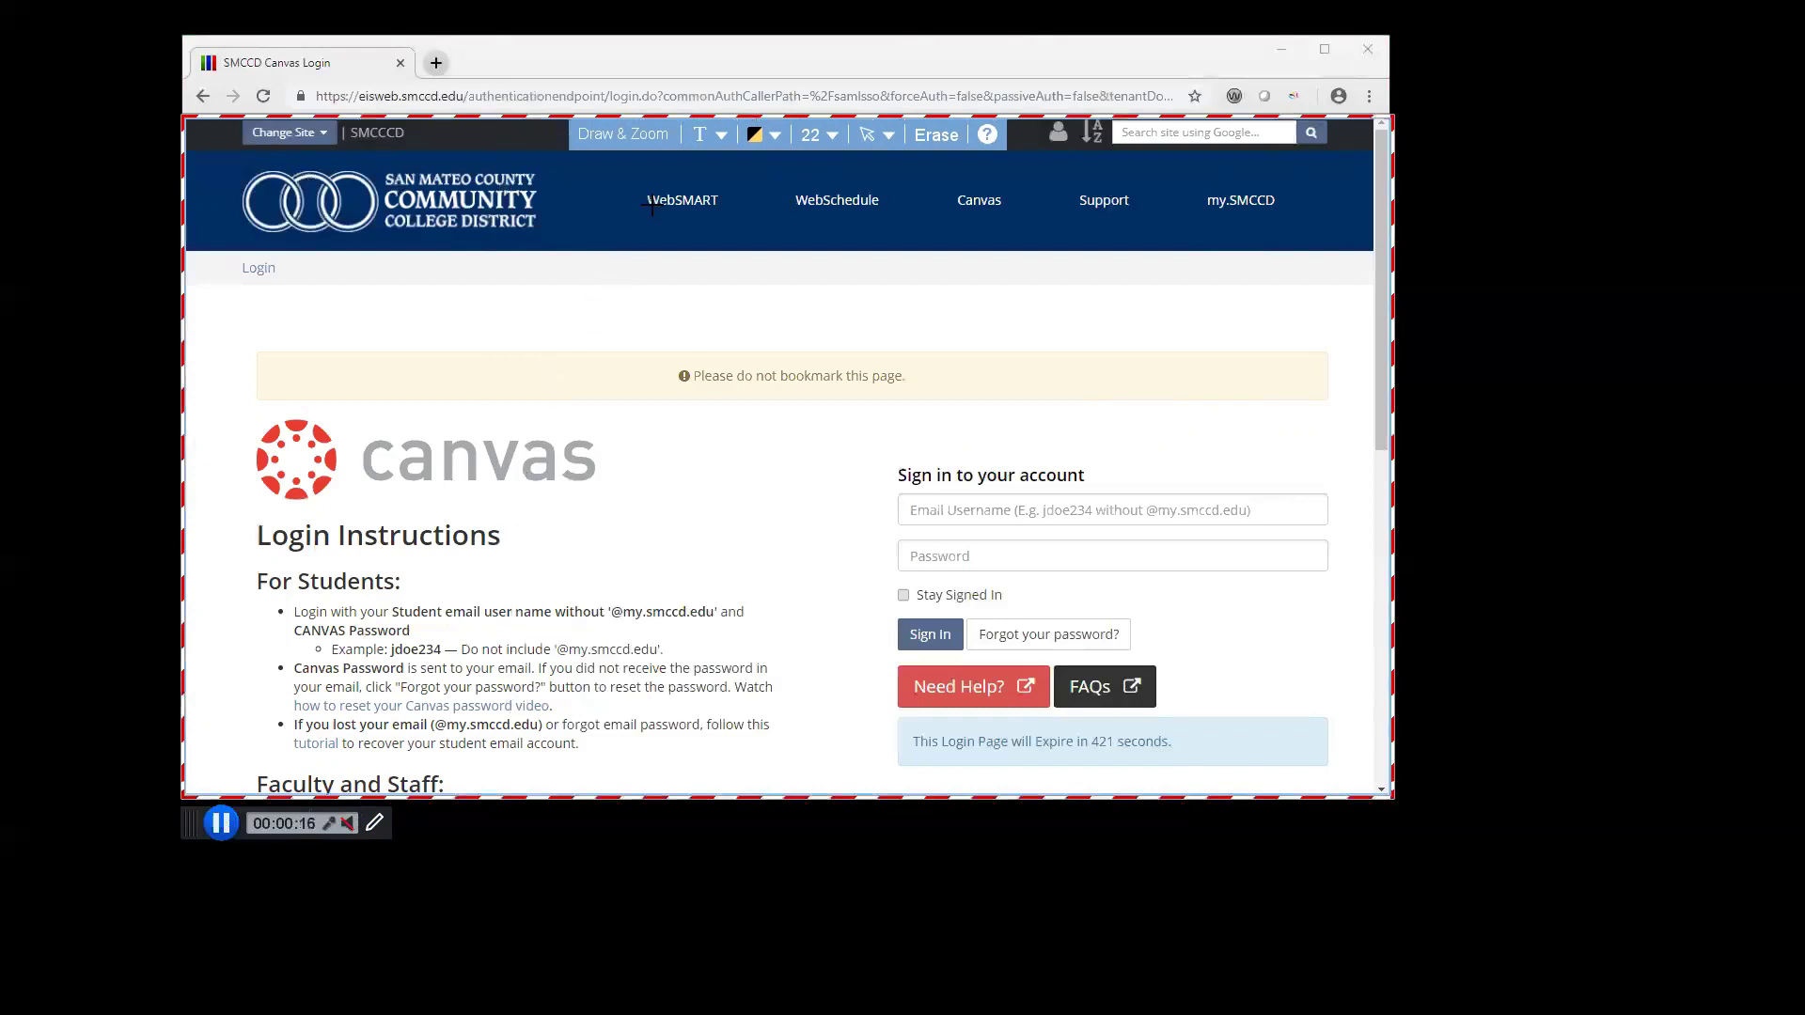
scroll(641, 253, up, 3)
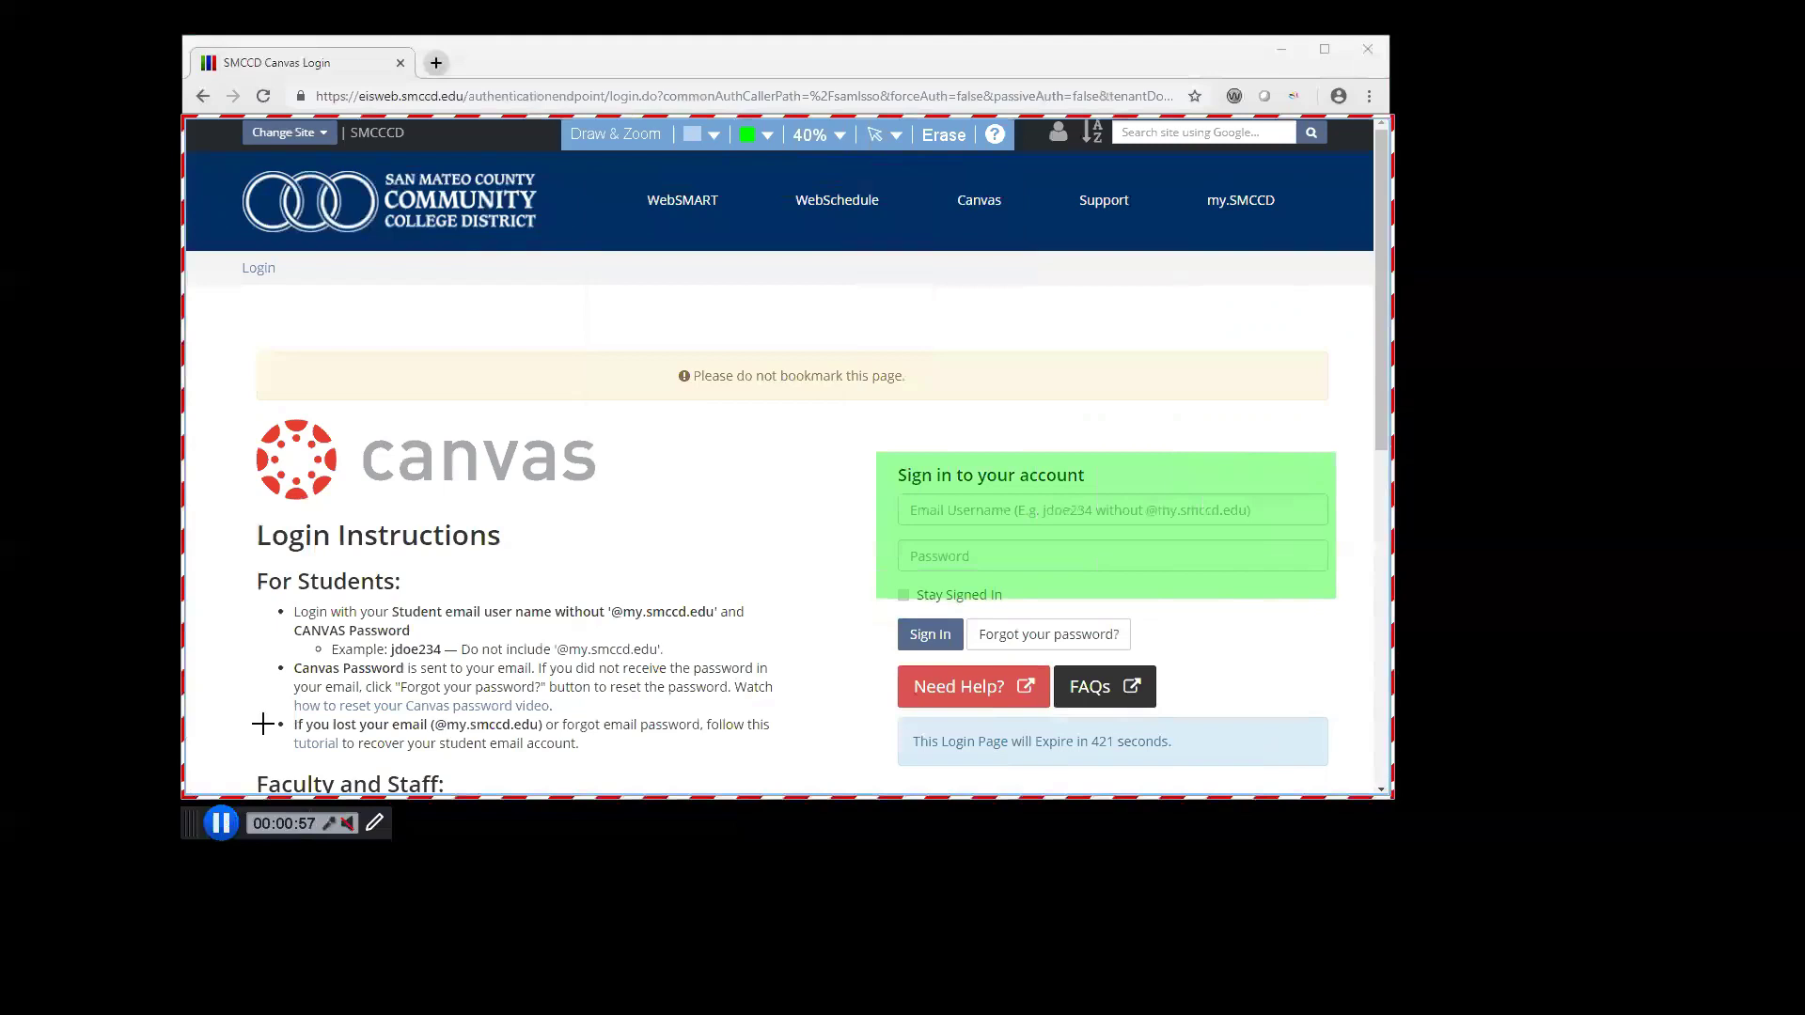
click(221, 823)
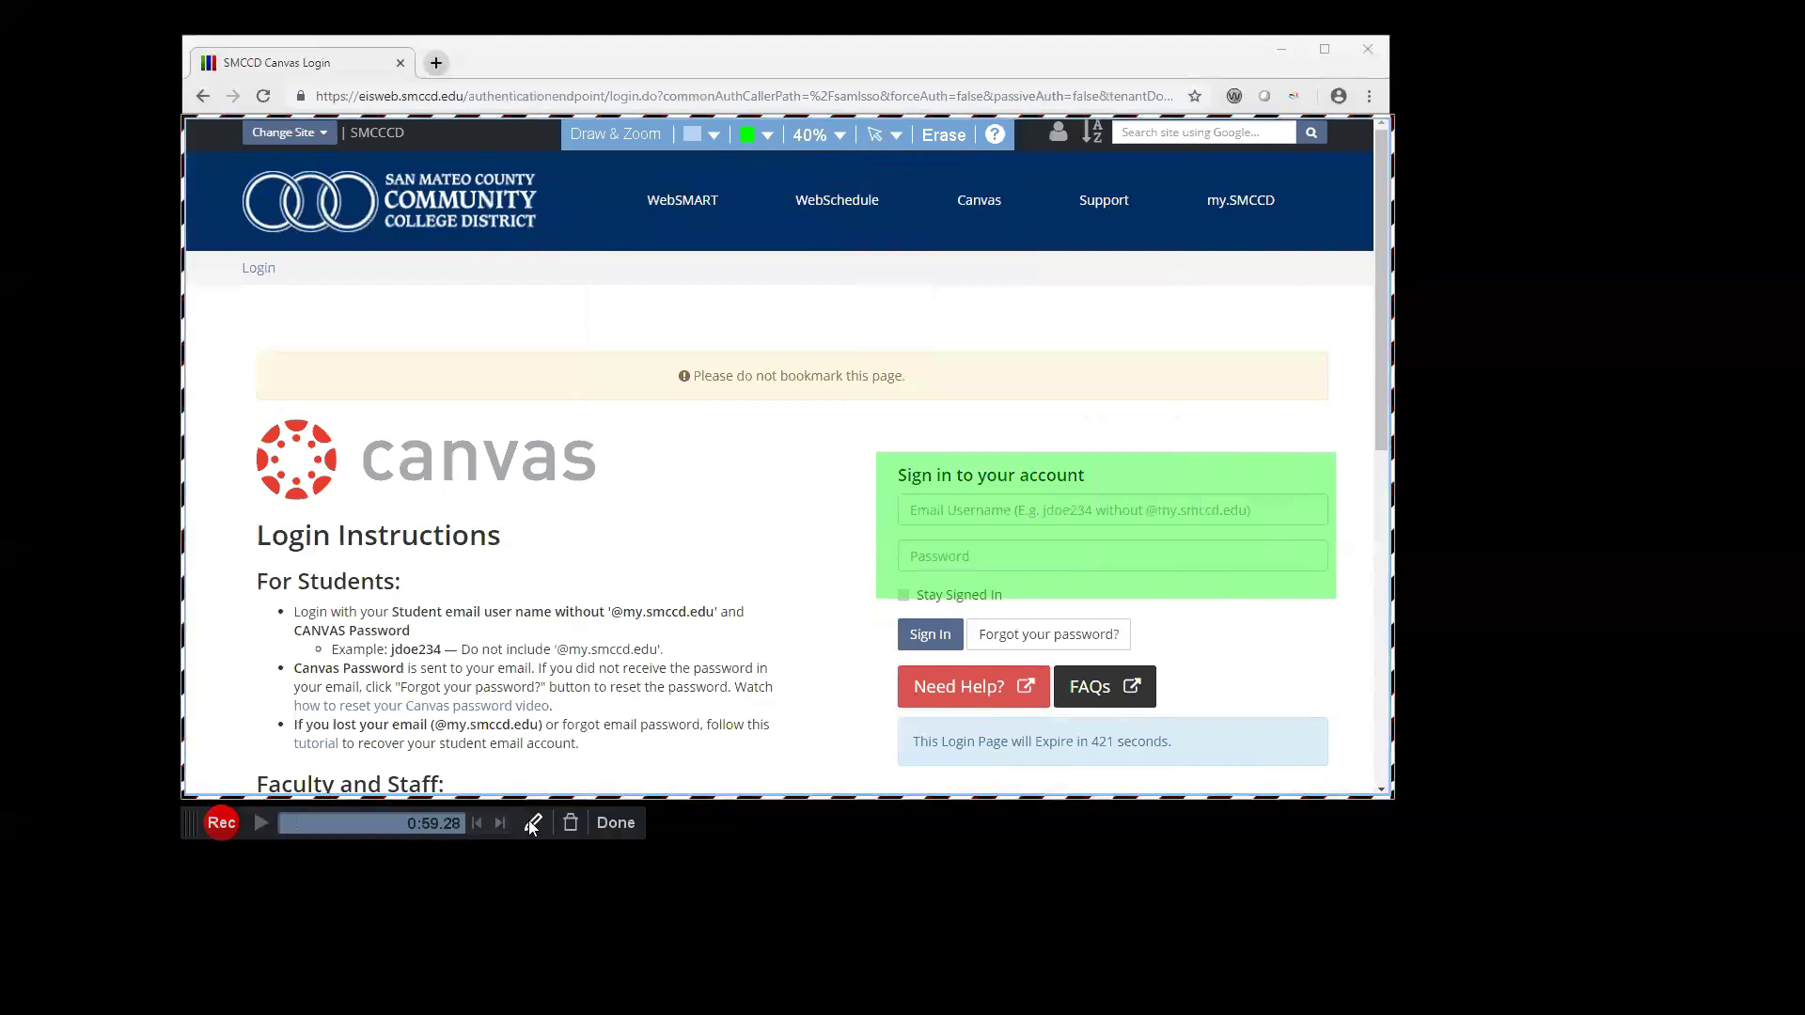
click(611, 830)
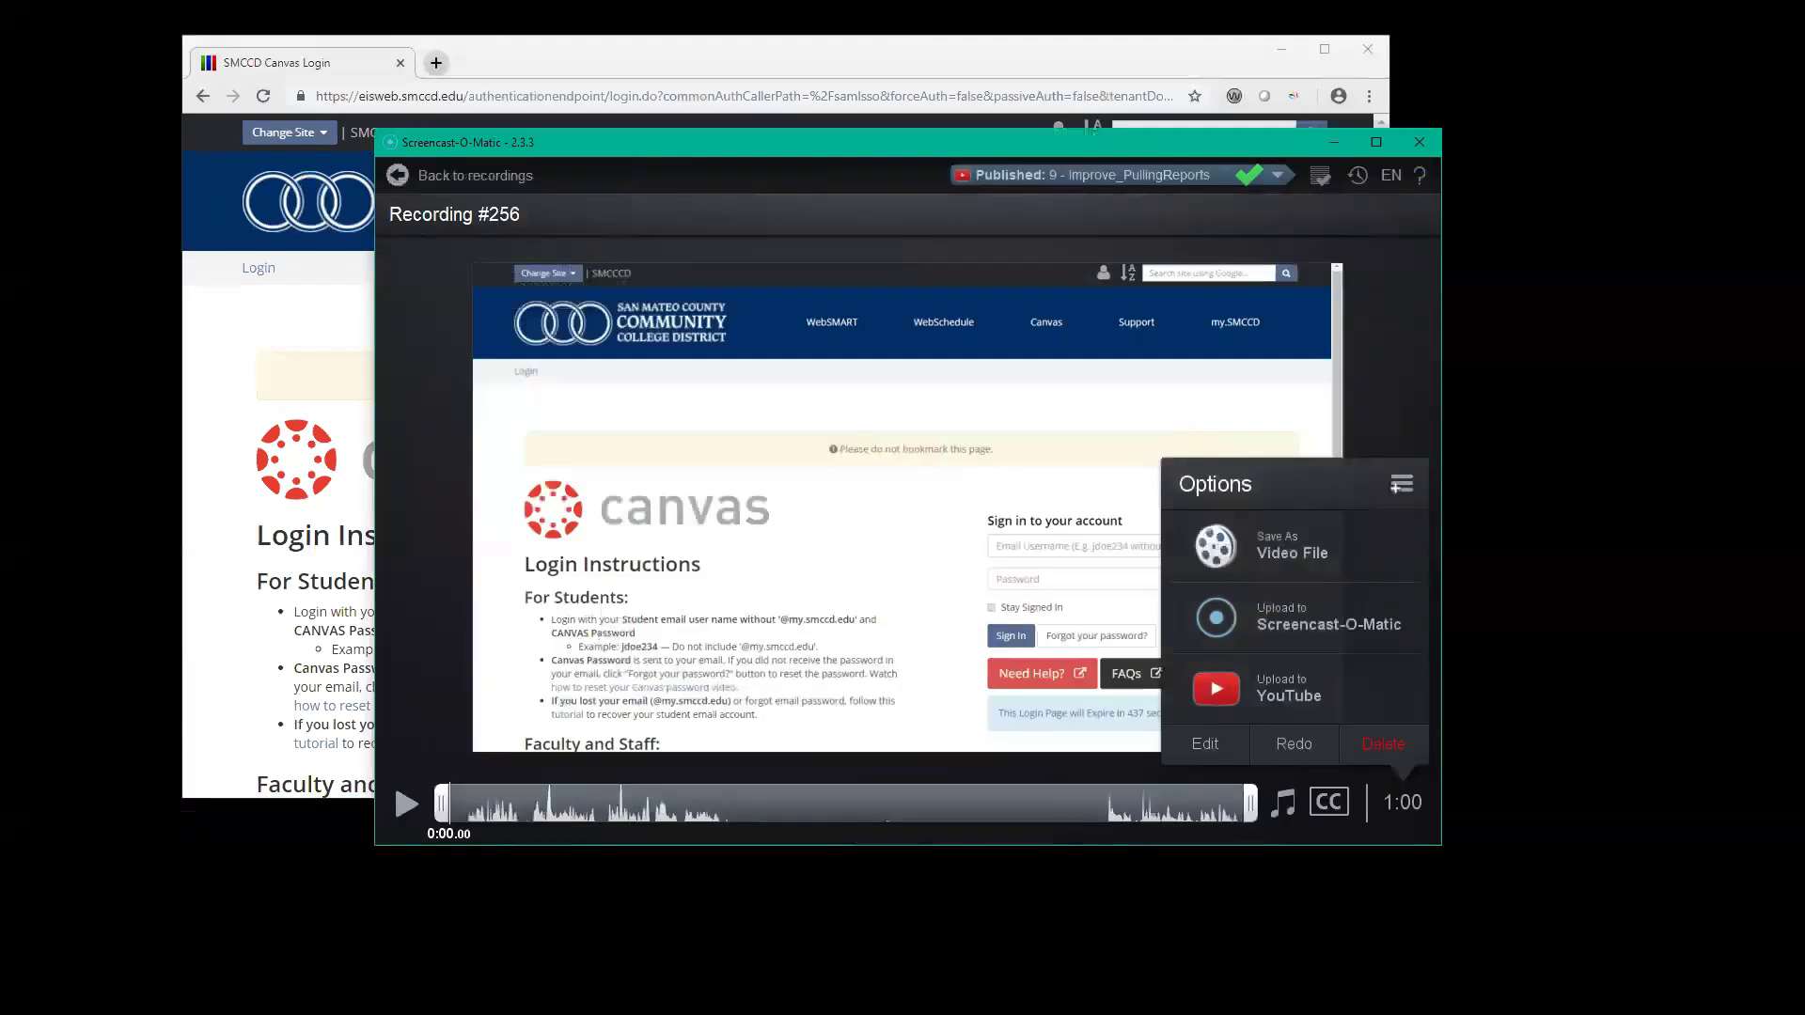
Open the finished recording in the video editor and bring up the list of editing tools
click(1212, 746)
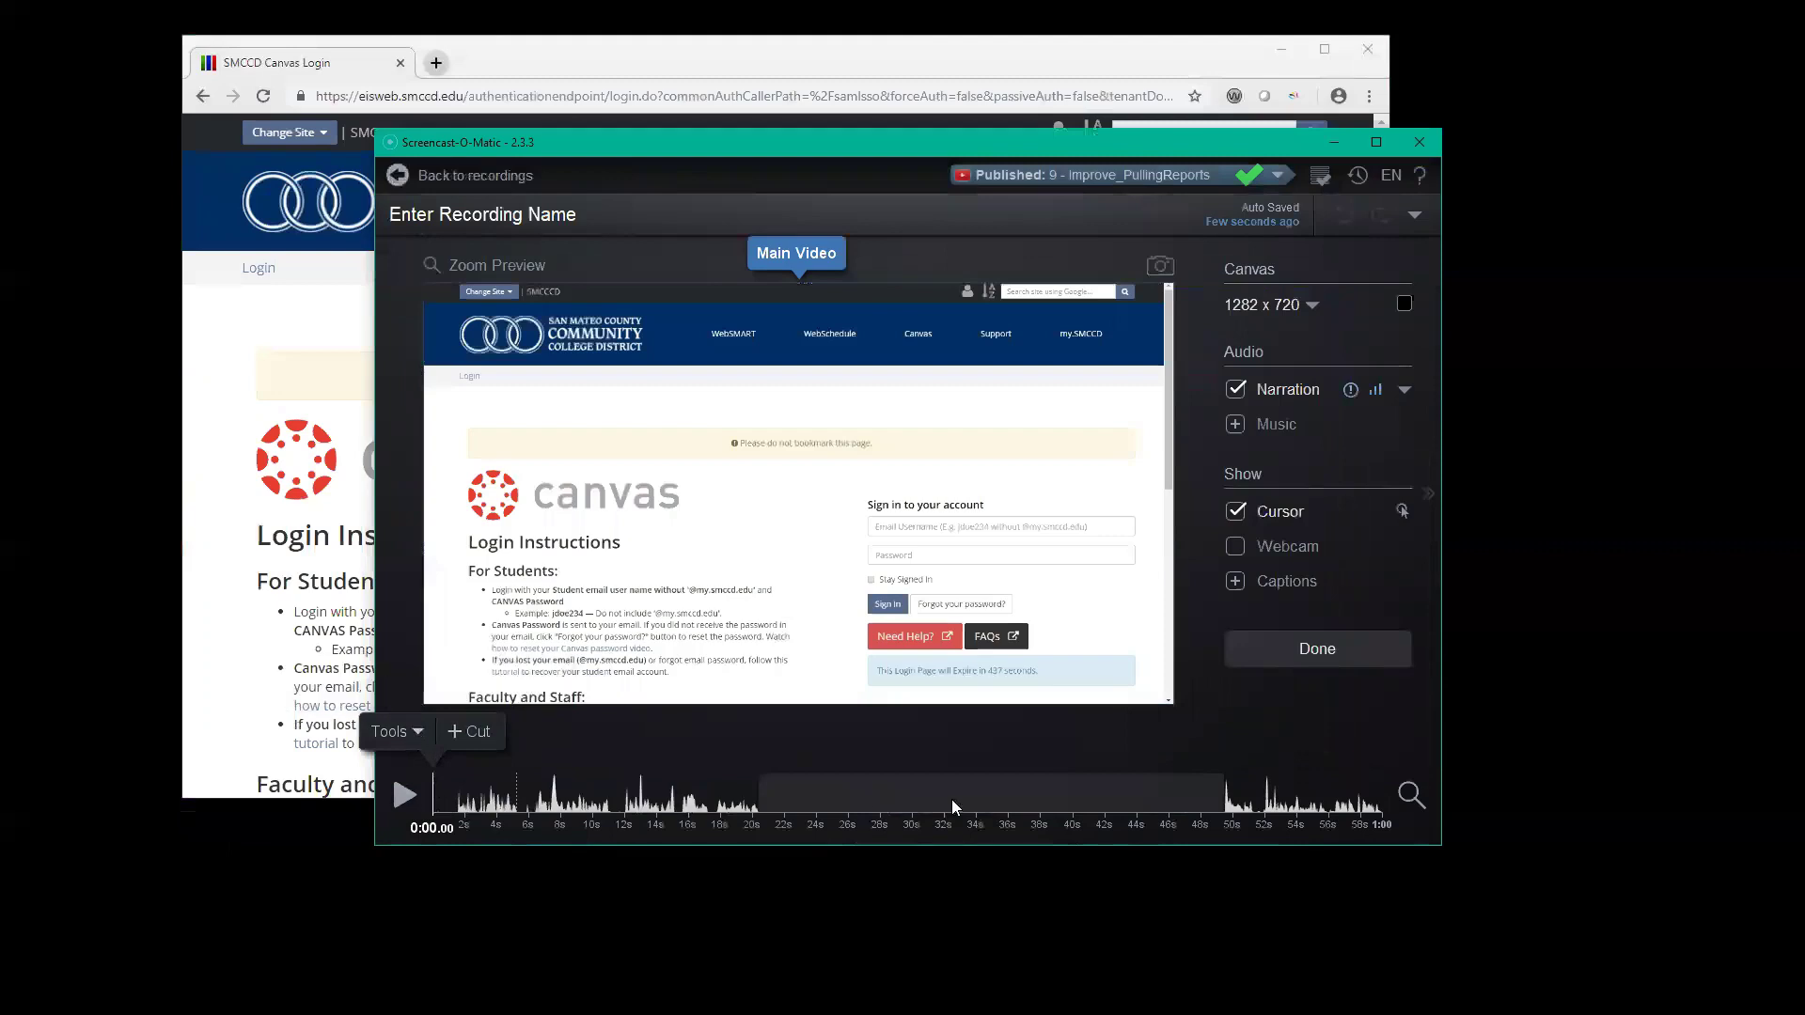
click(414, 733)
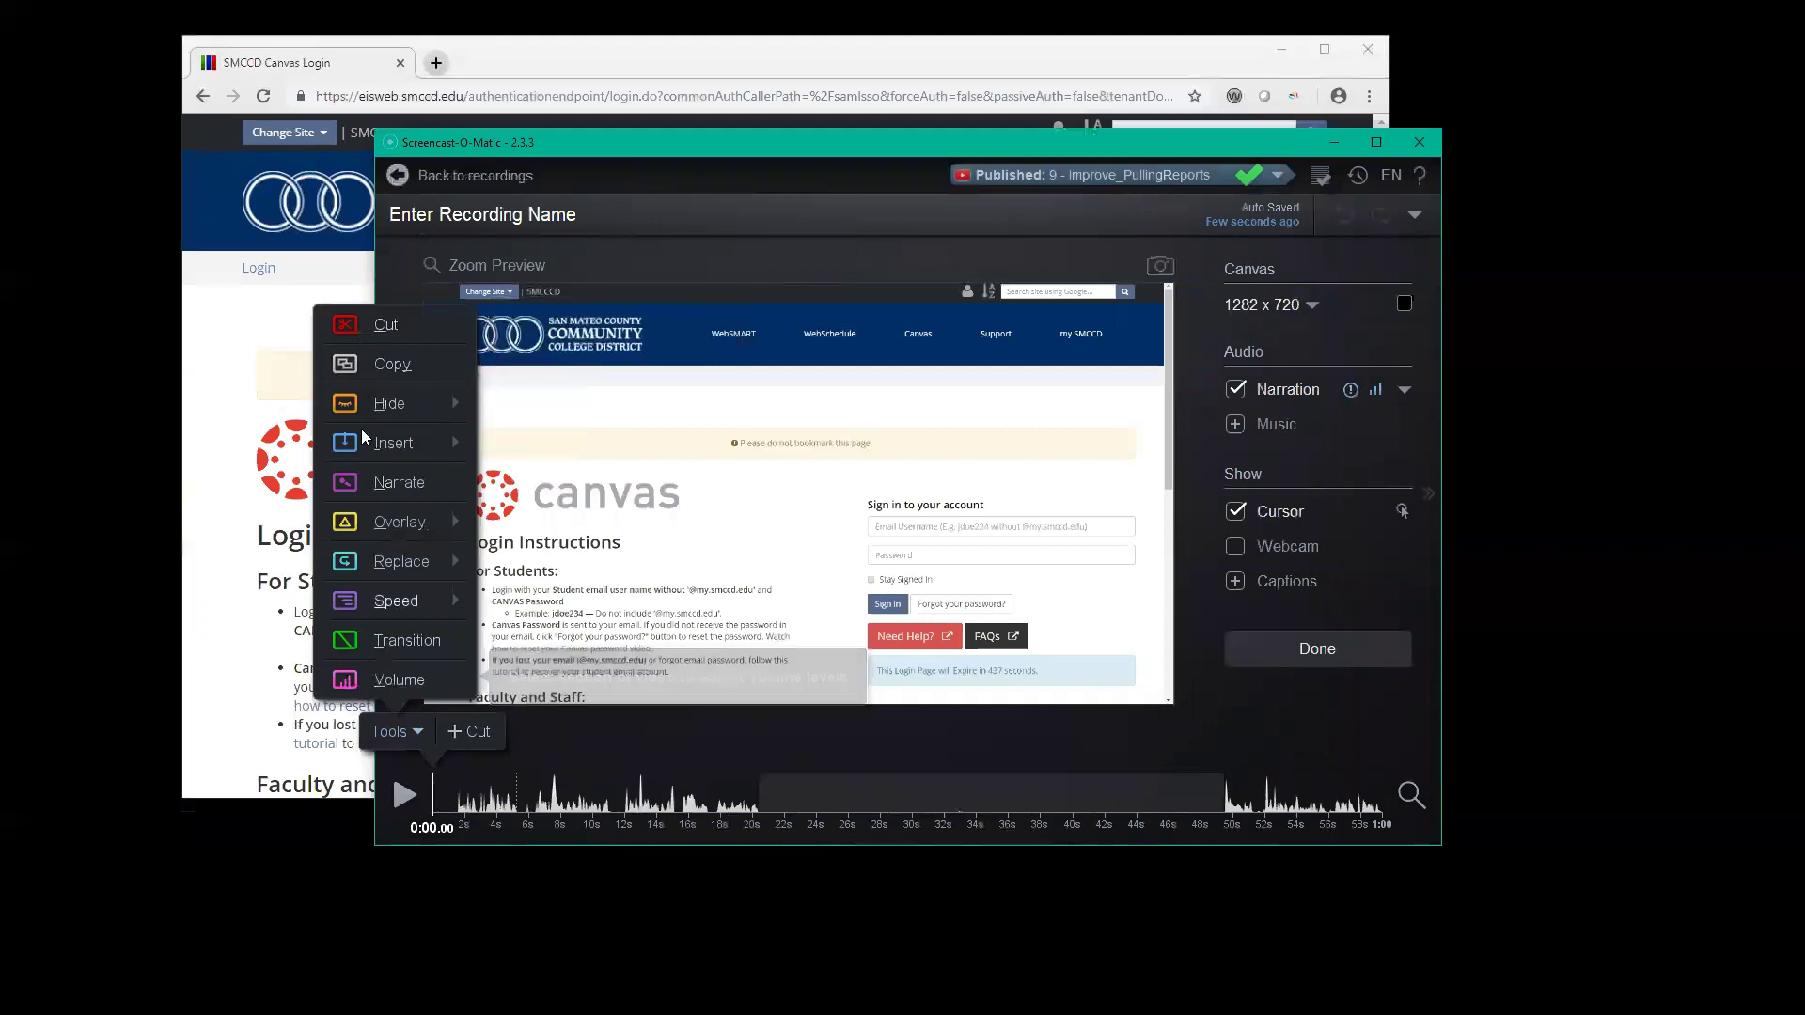
mouse_move(384, 446)
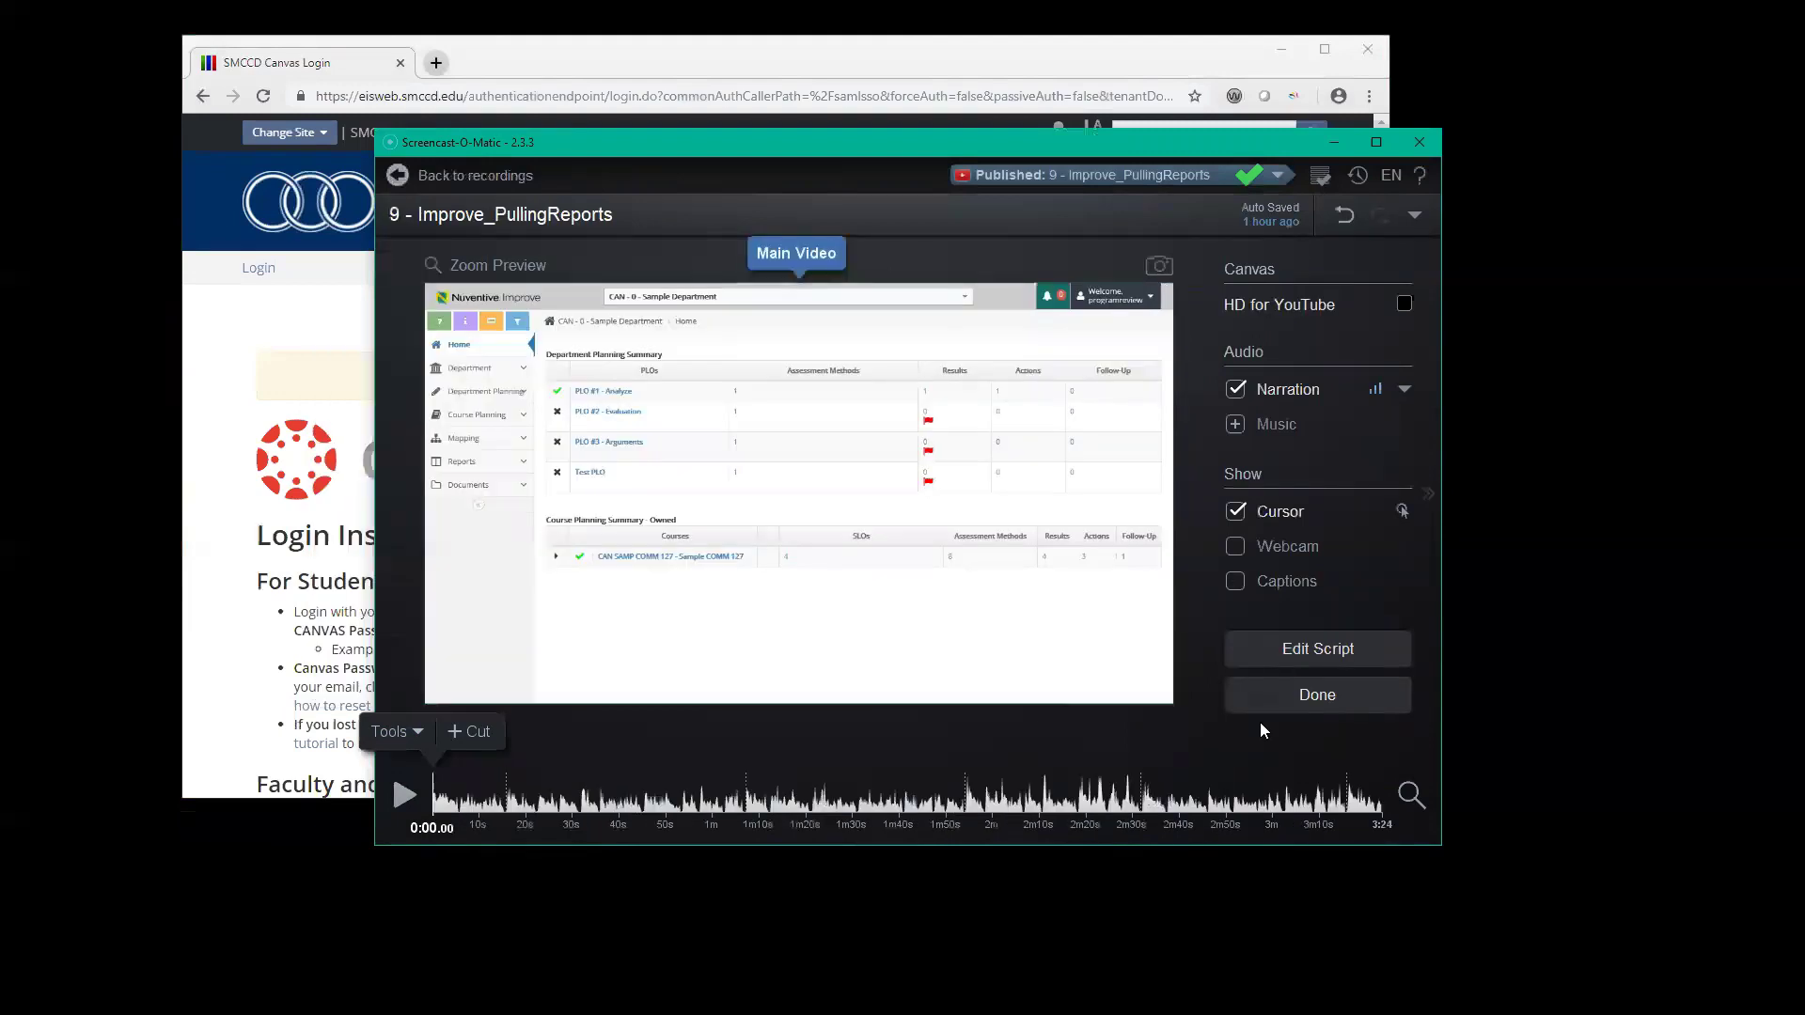
Open the script of the 9 - Improve_PullingReports recording and examine its text export options
click(1371, 647)
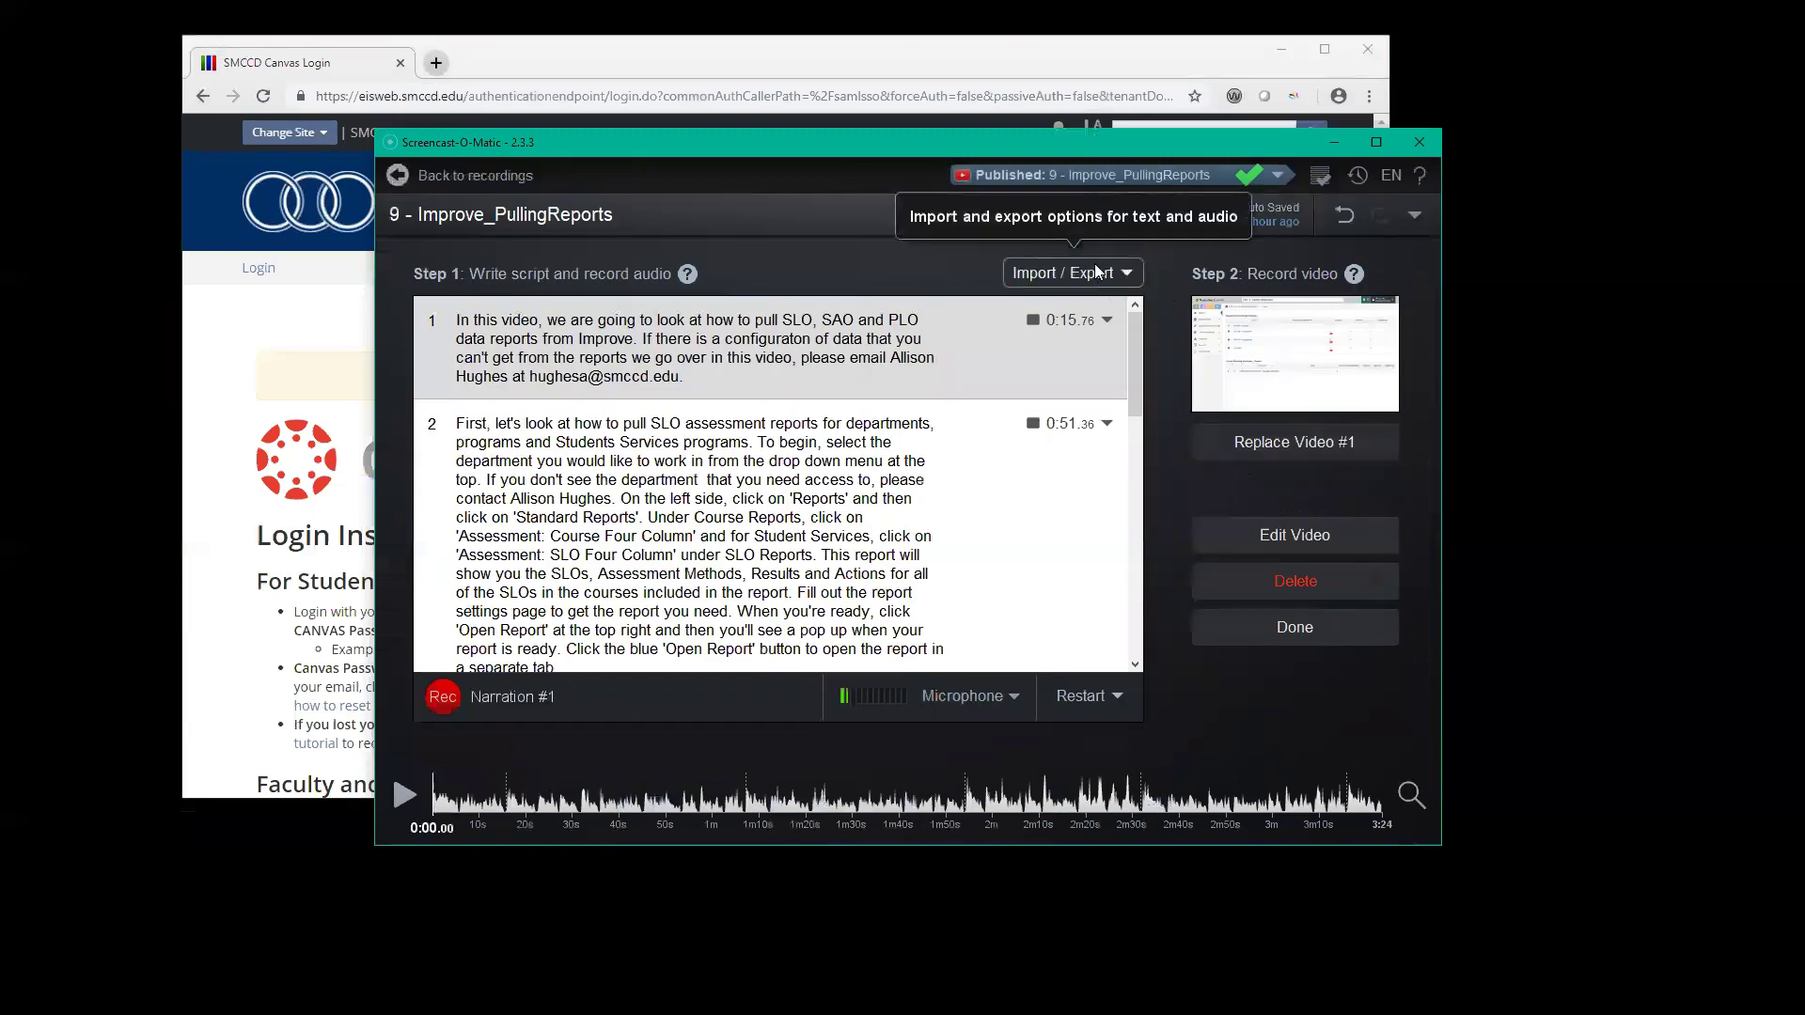
click(1095, 271)
mouse_move(1087, 449)
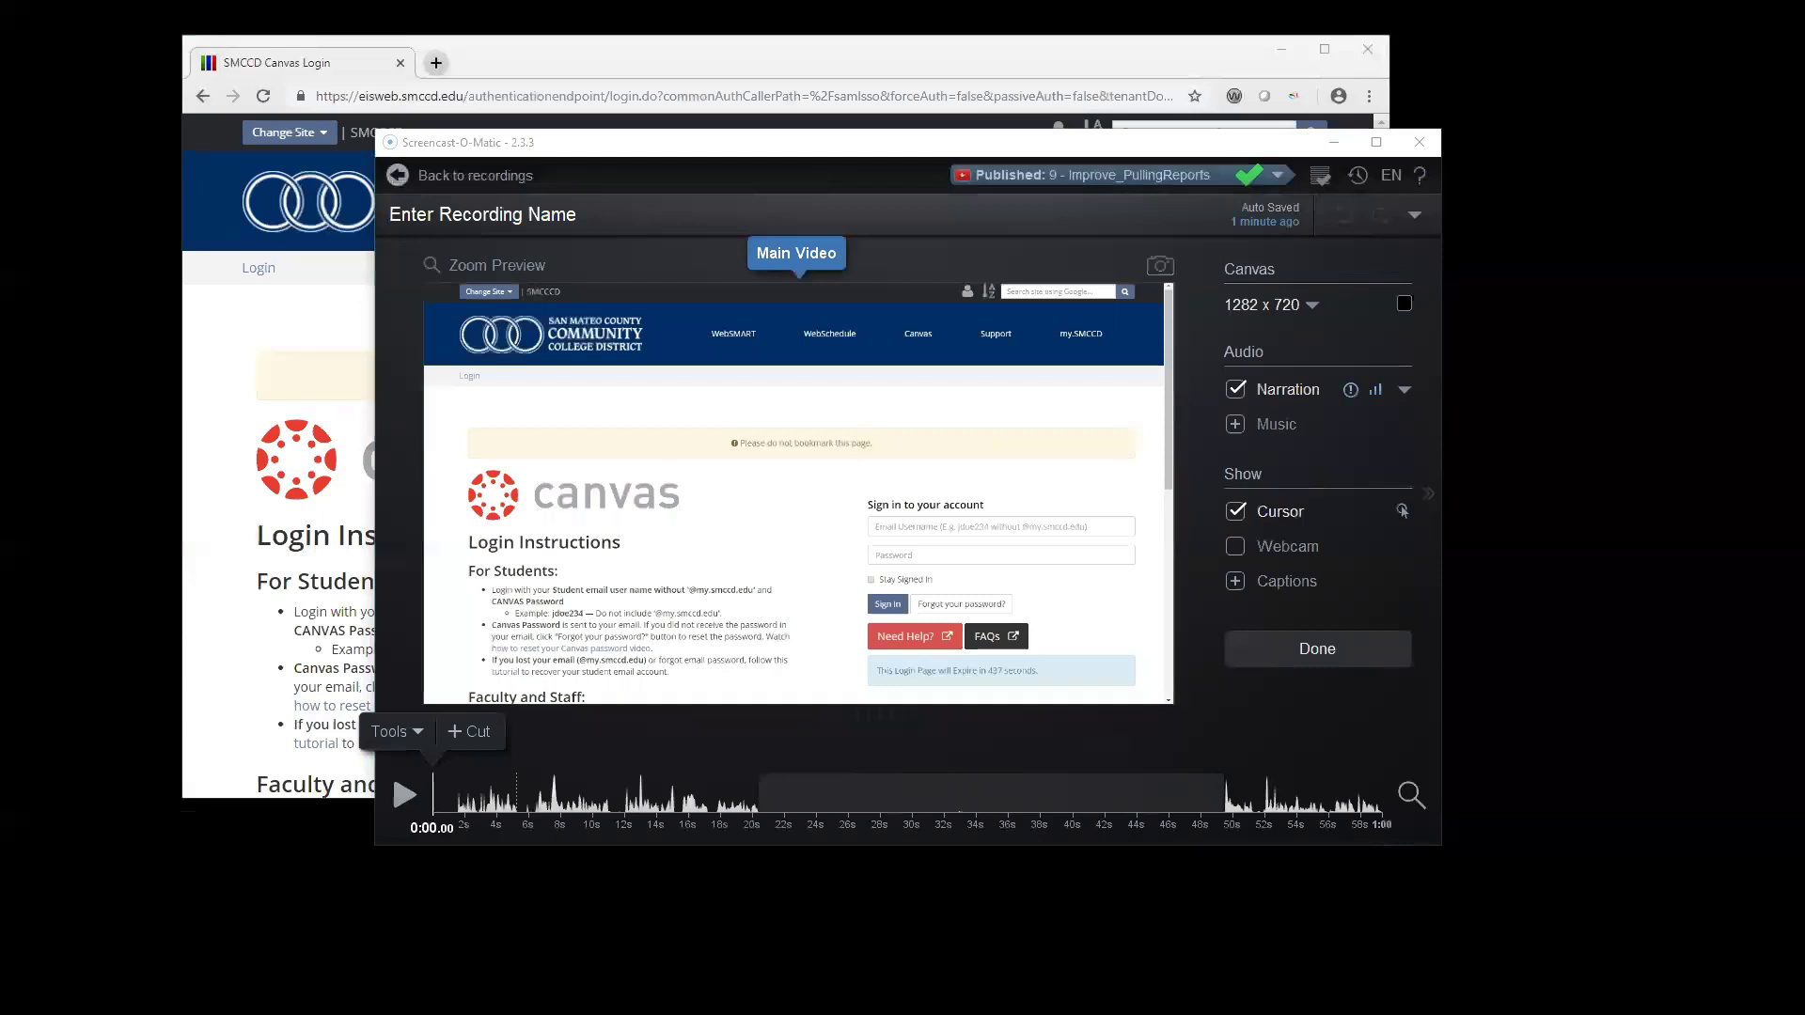
Generate English captions for the recording with Speech-to-Text (EN-US) and export them as a captions file (.sbv)
click(1265, 581)
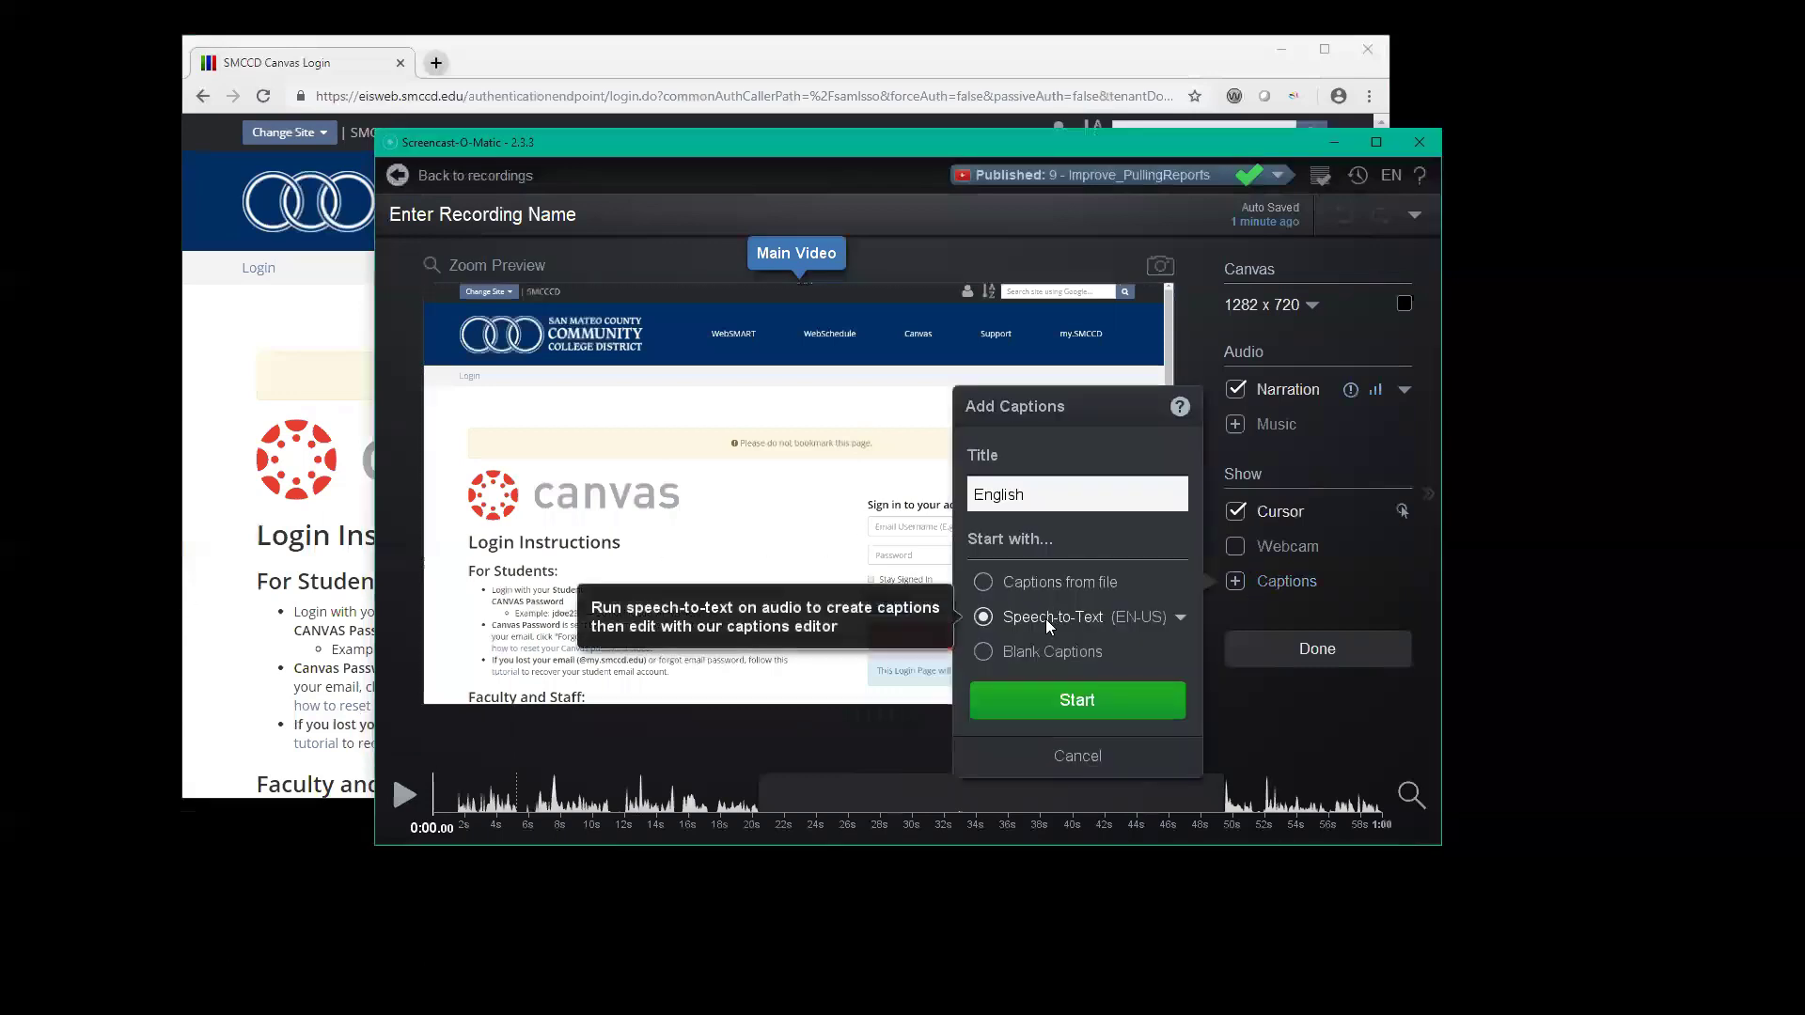
click(1067, 709)
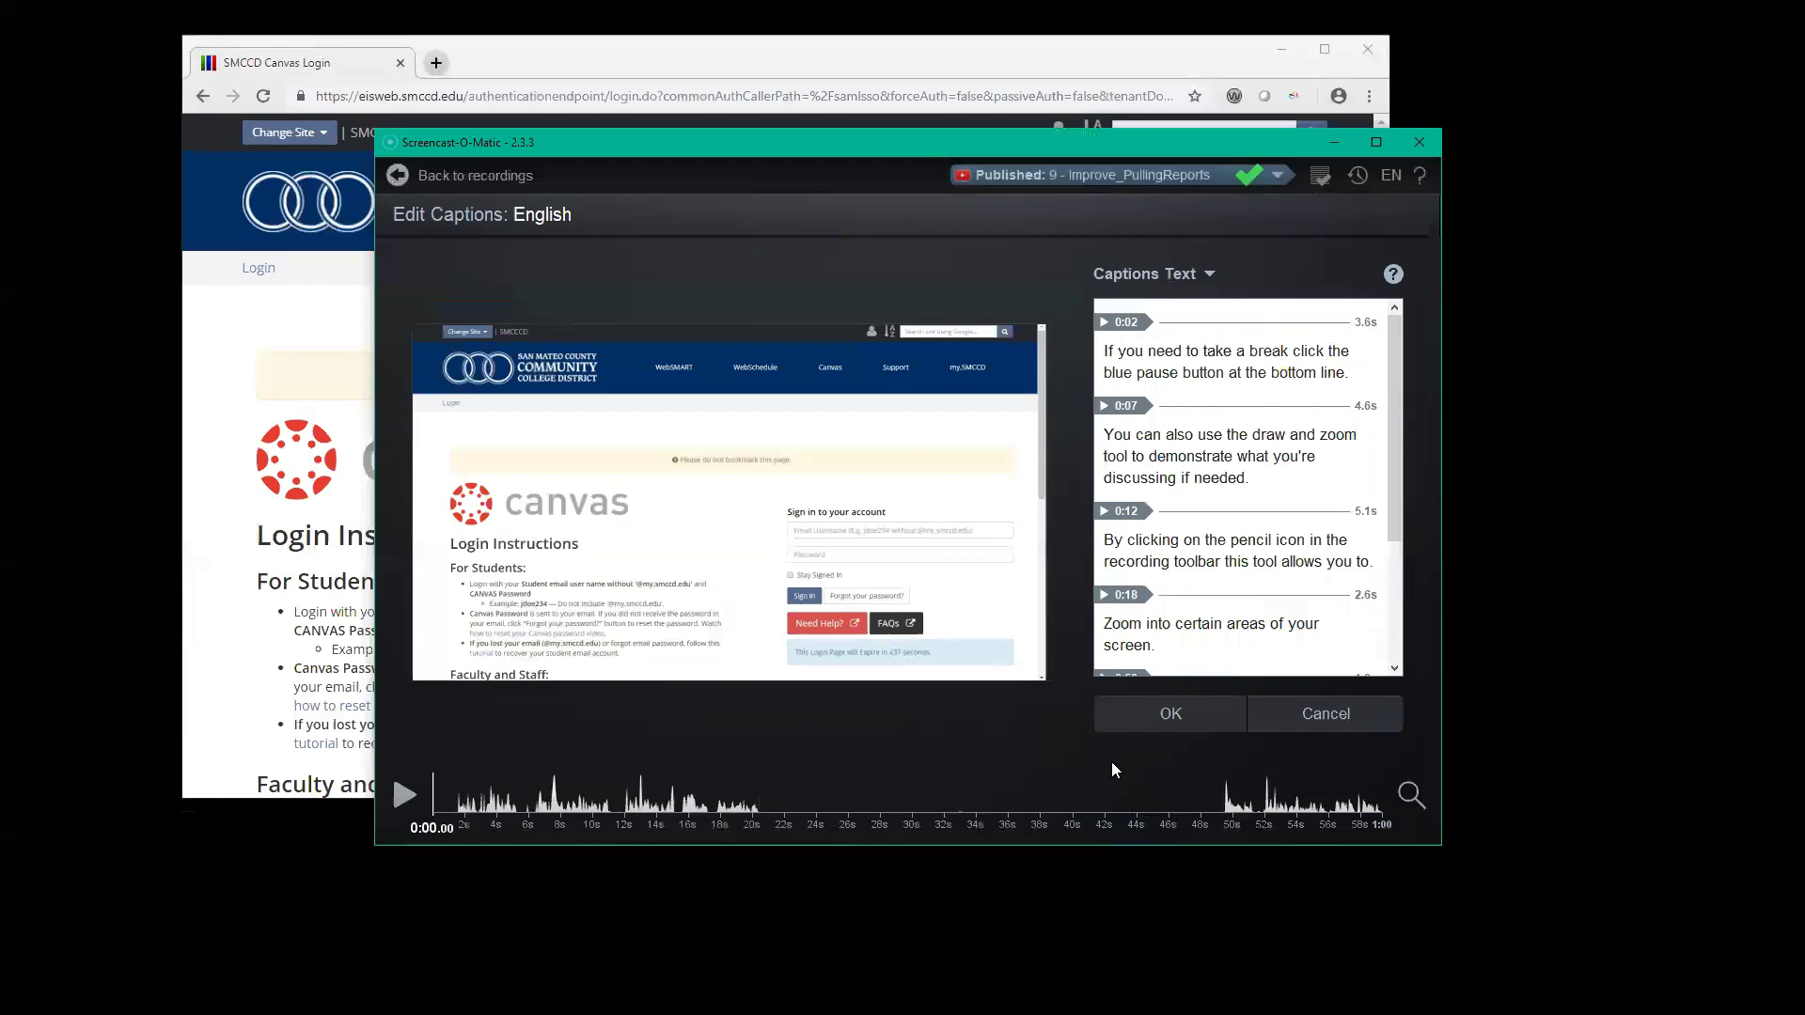
click(1210, 274)
mouse_move(1114, 399)
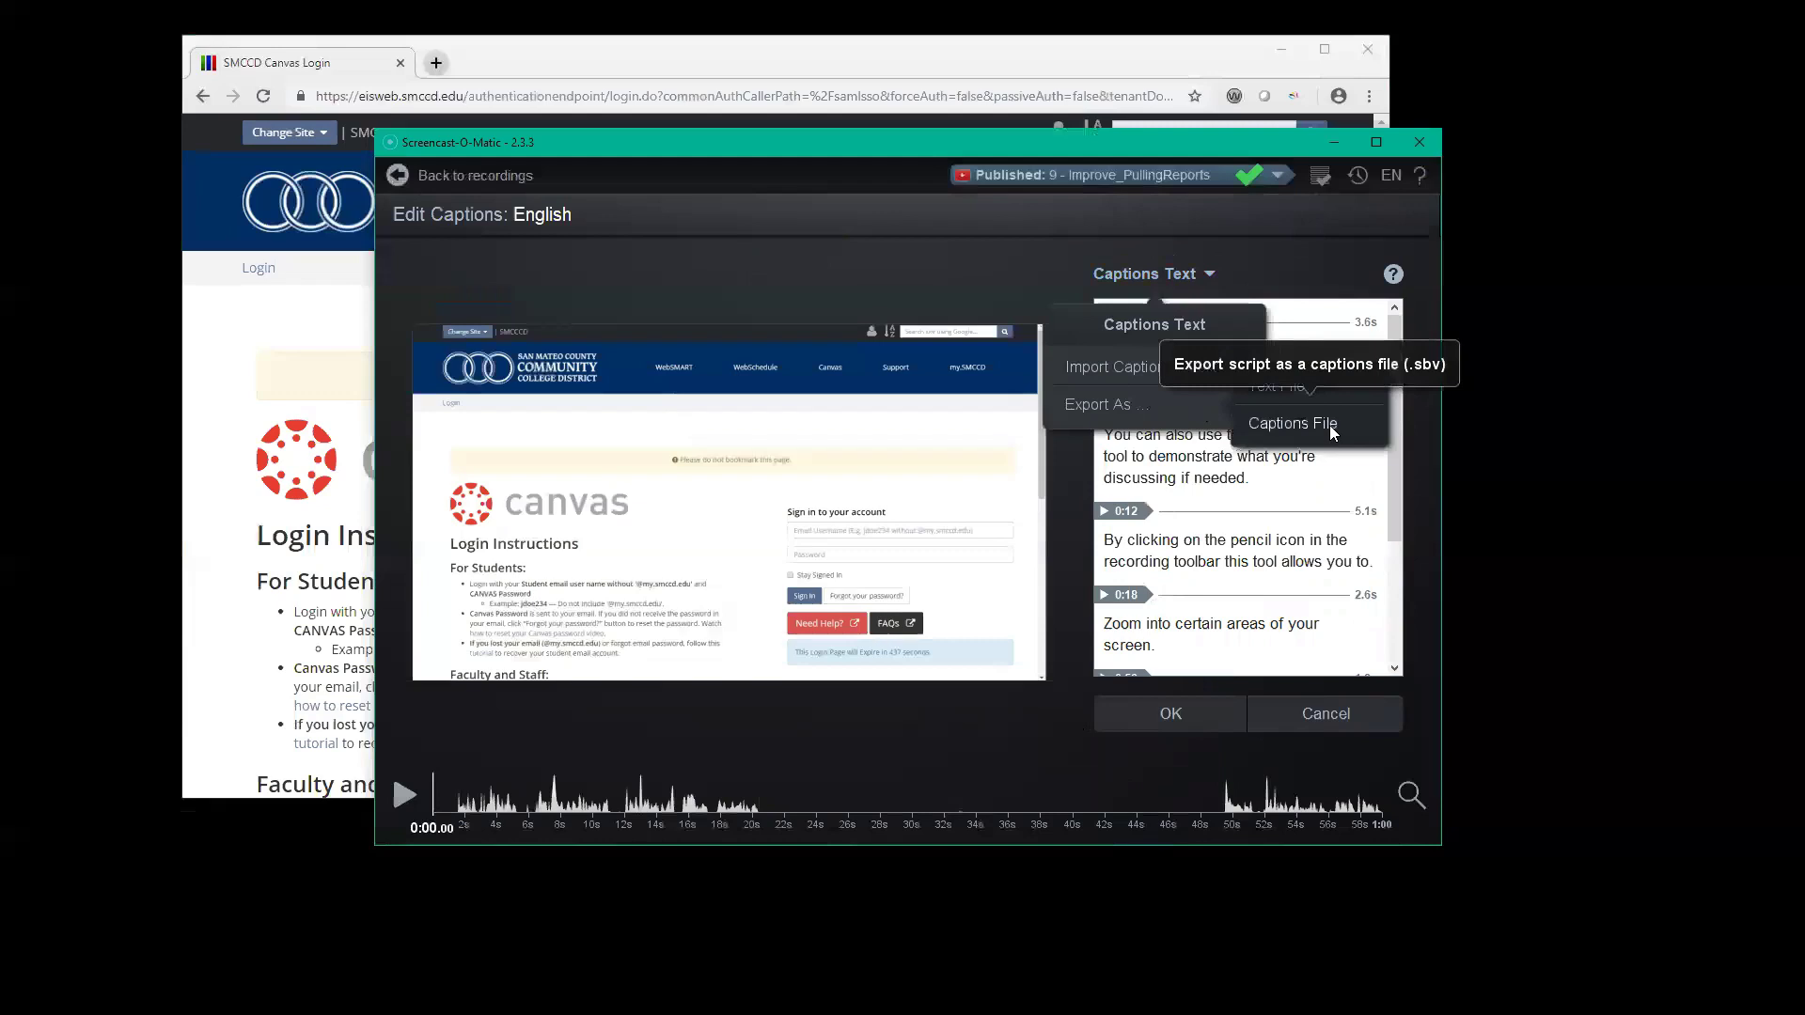
click(1292, 423)
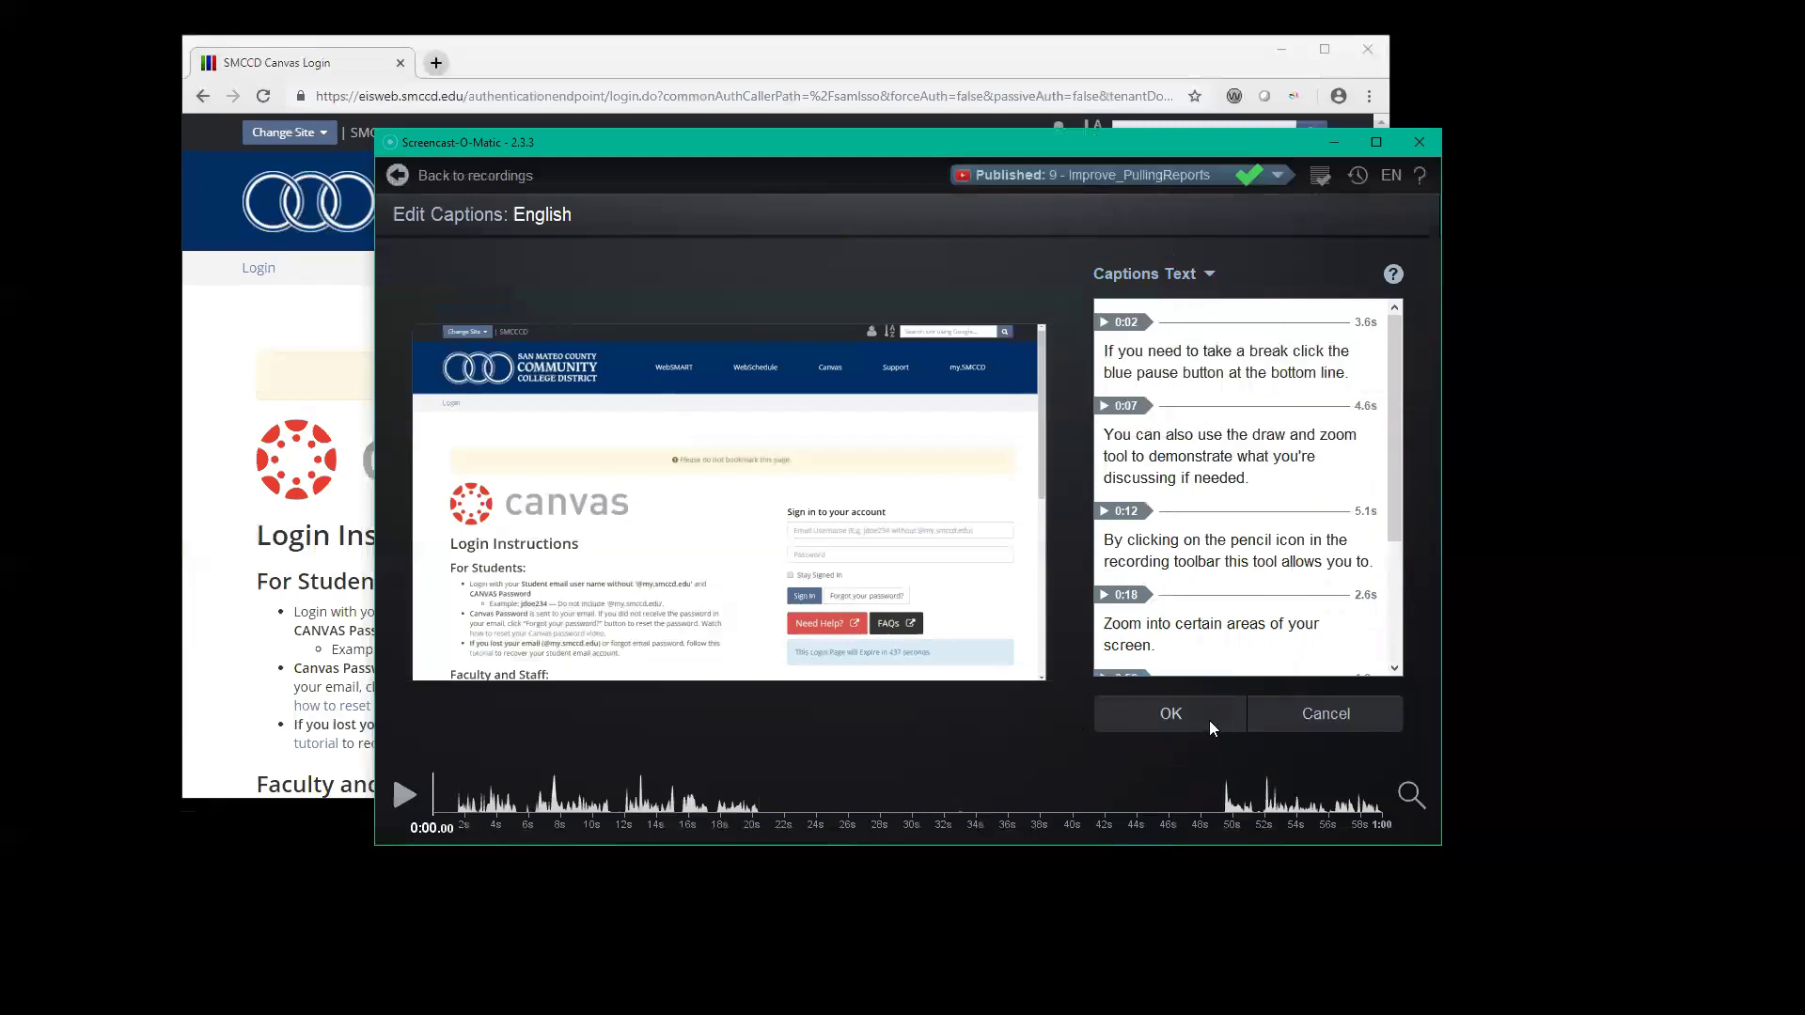
Accept the English captions and finish editing the recording
click(1209, 720)
click(1312, 653)
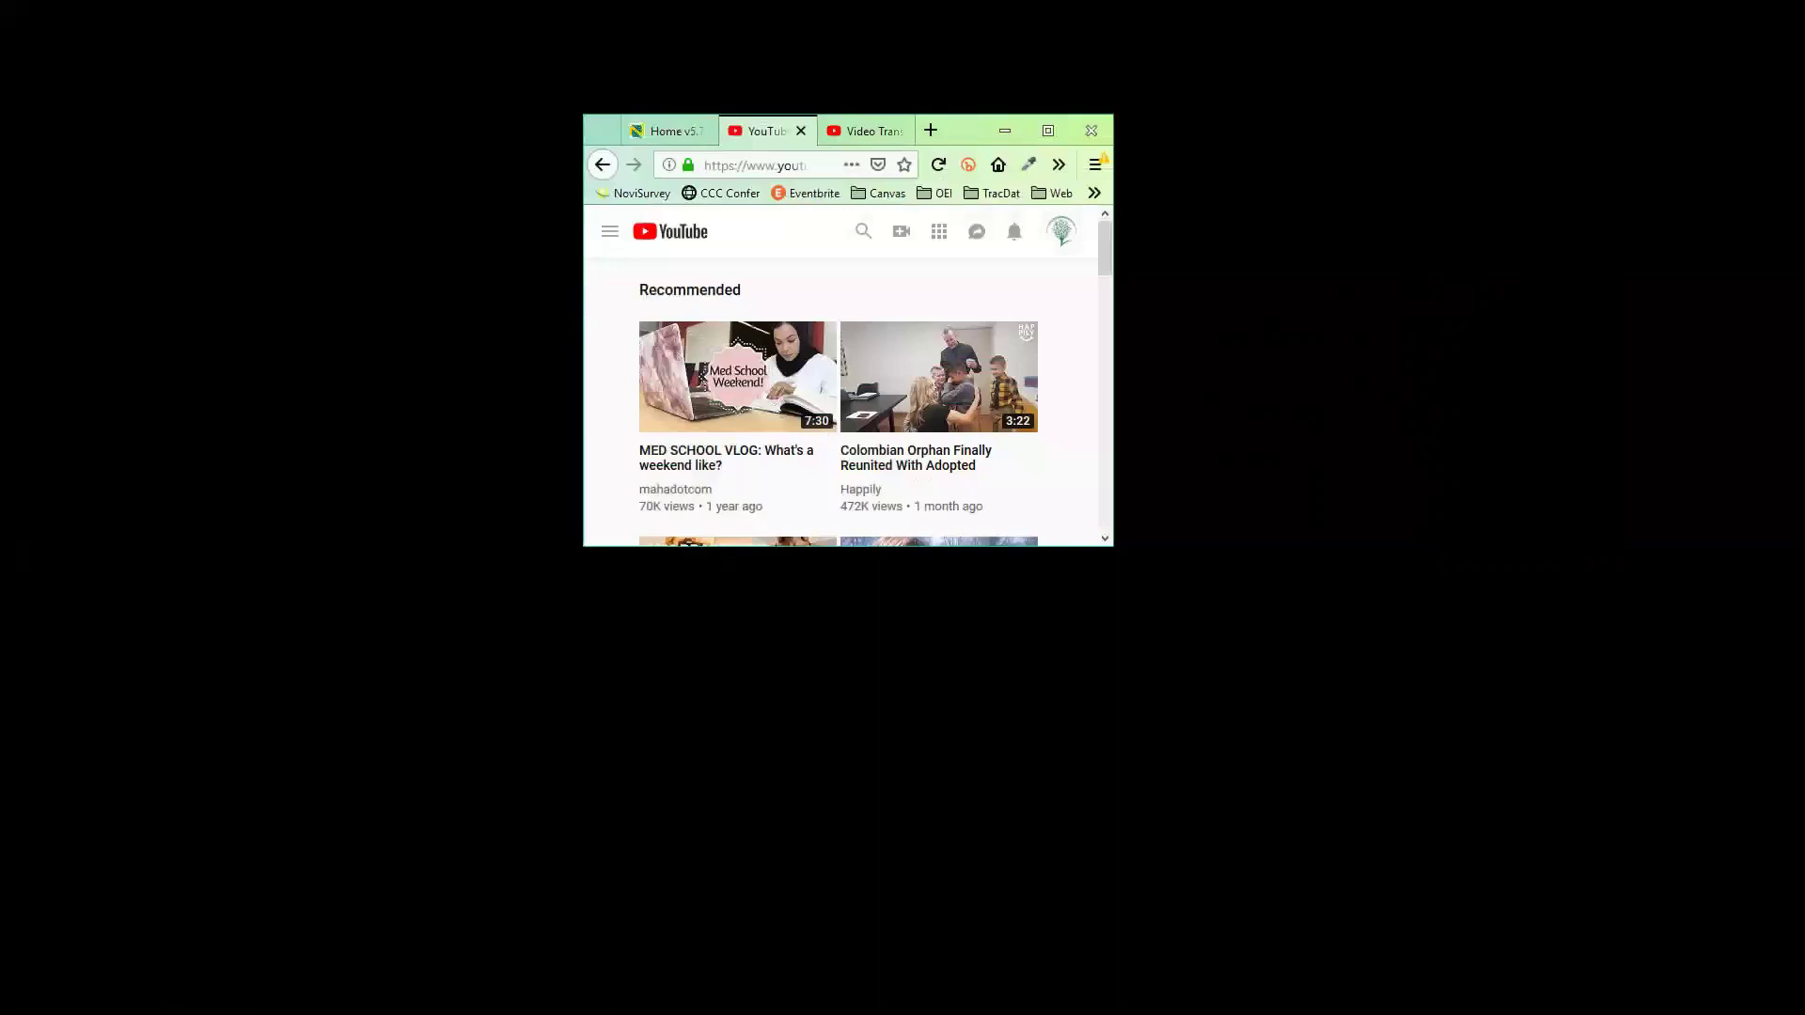
Upload the AddingIncompleteSections video file to YouTube
click(900, 232)
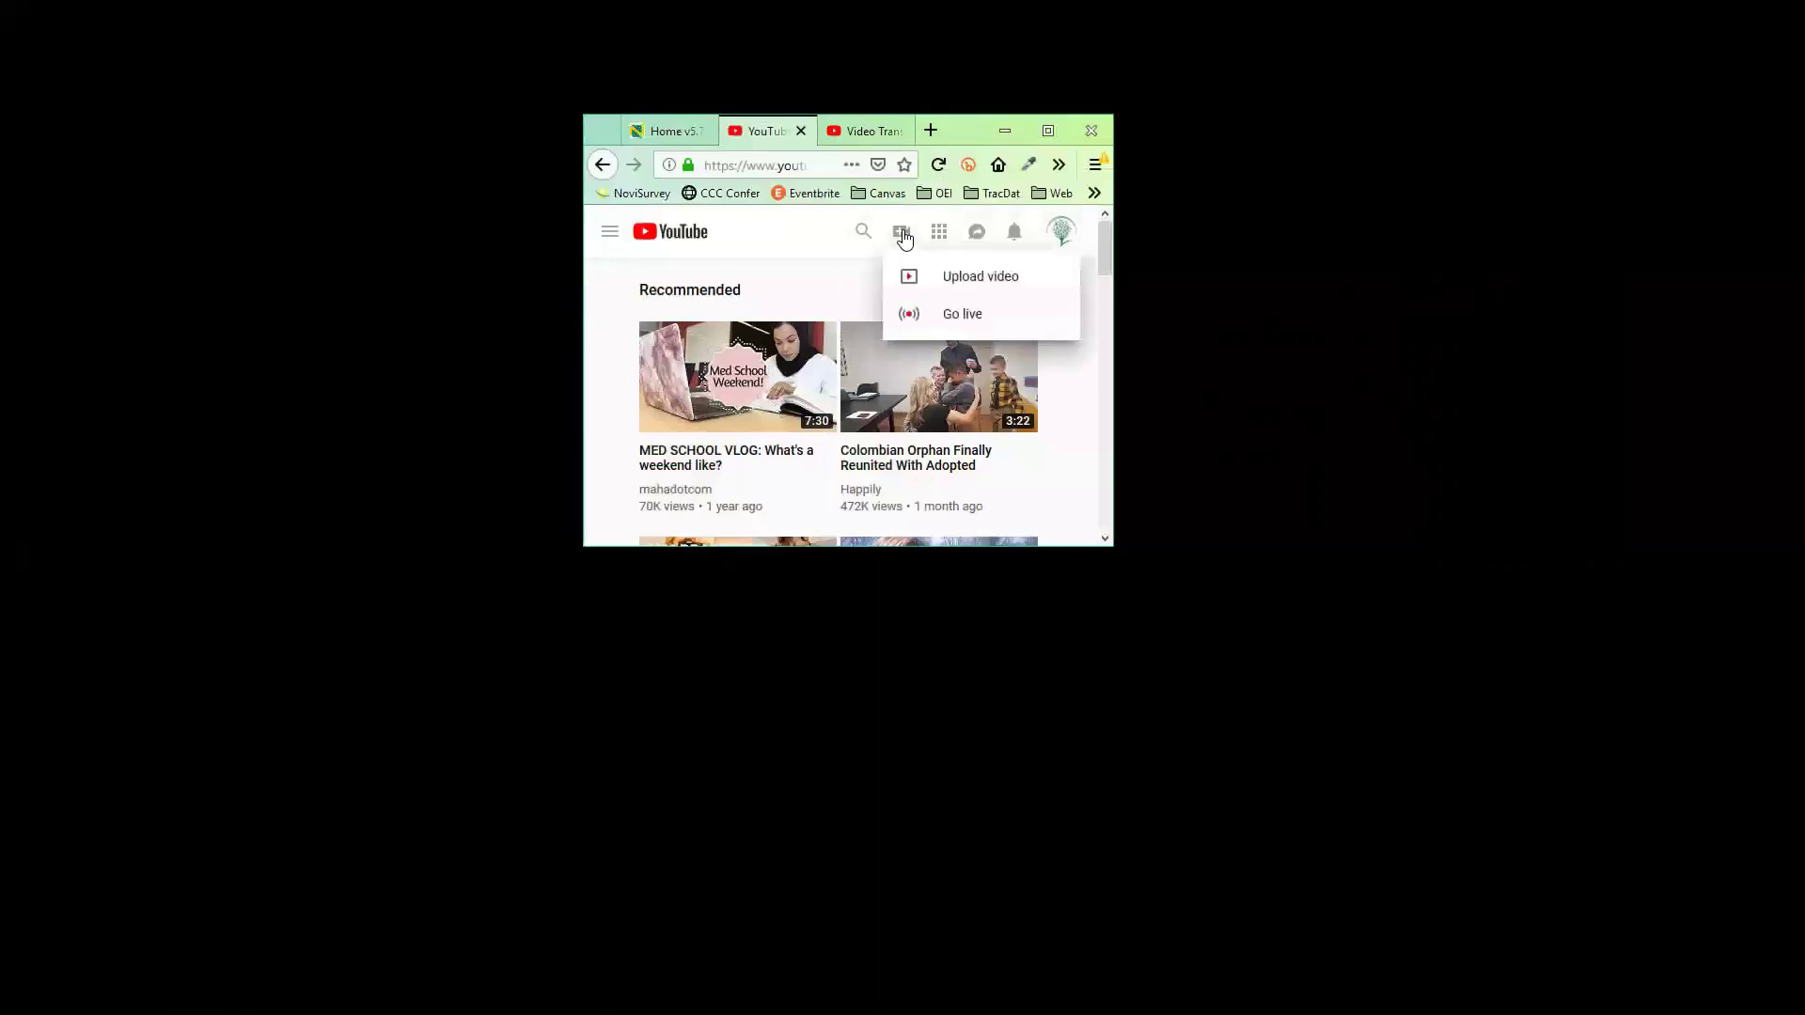
click(947, 278)
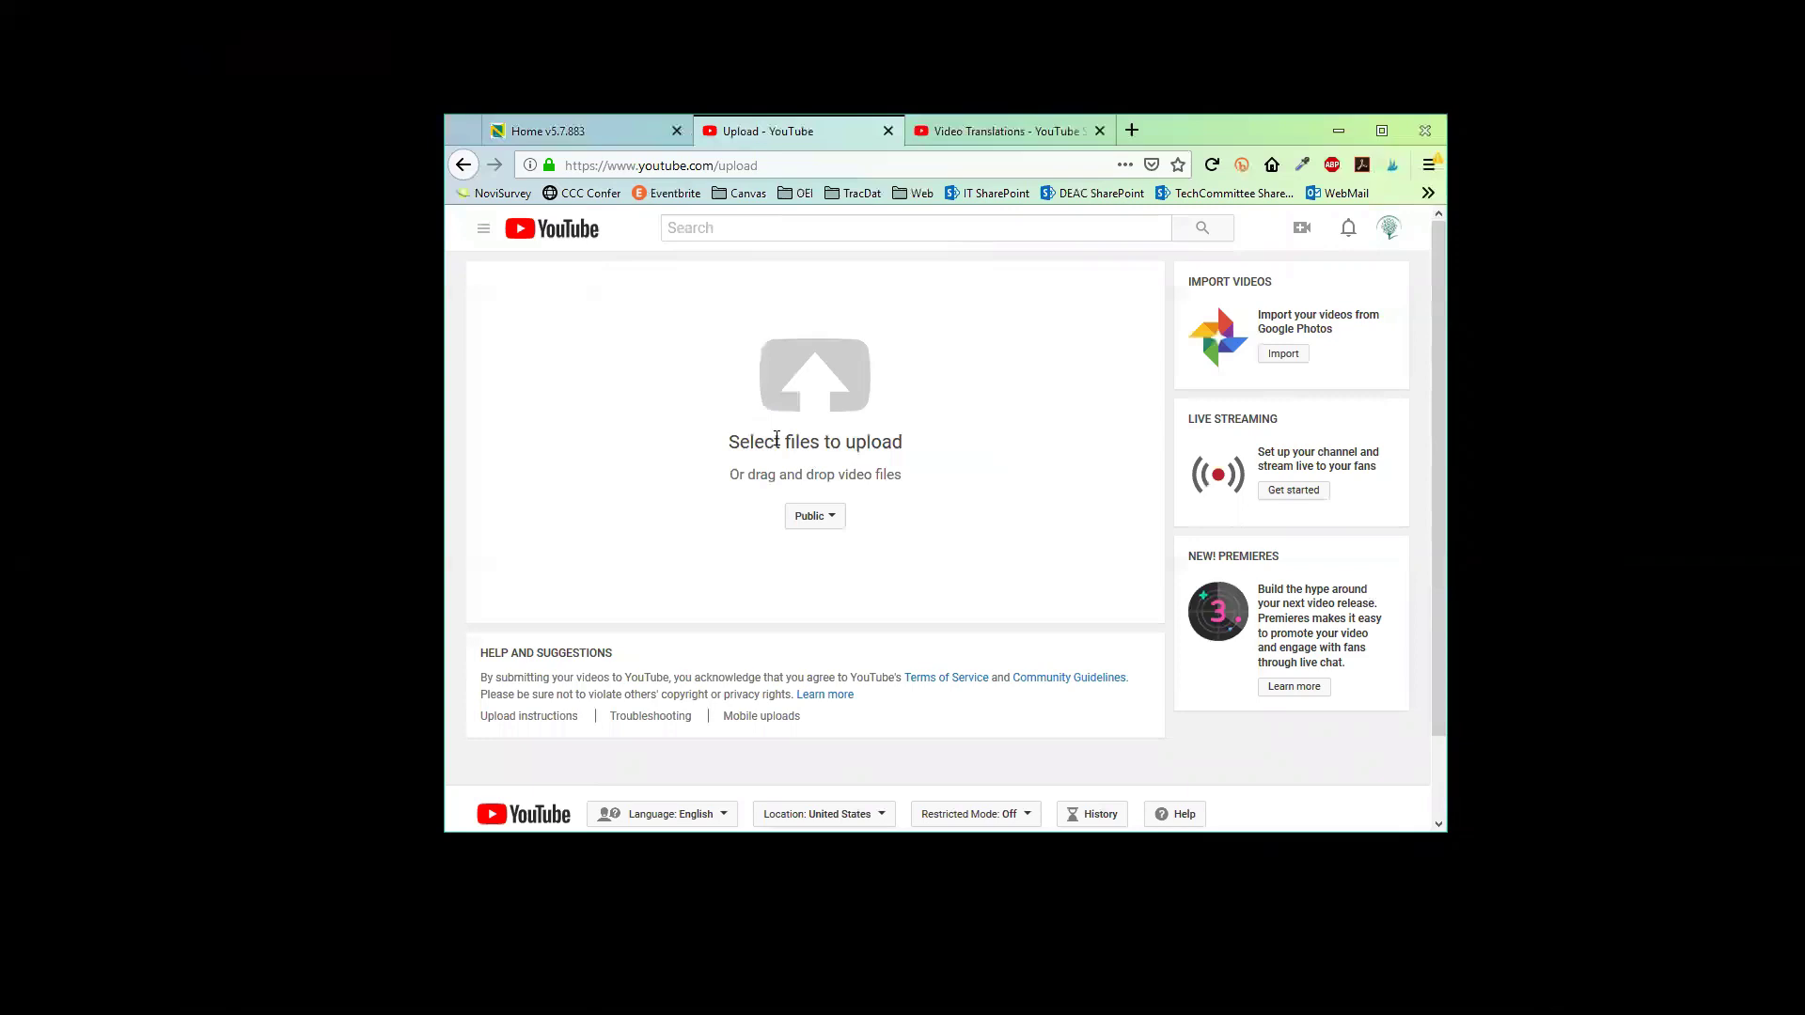
click(827, 382)
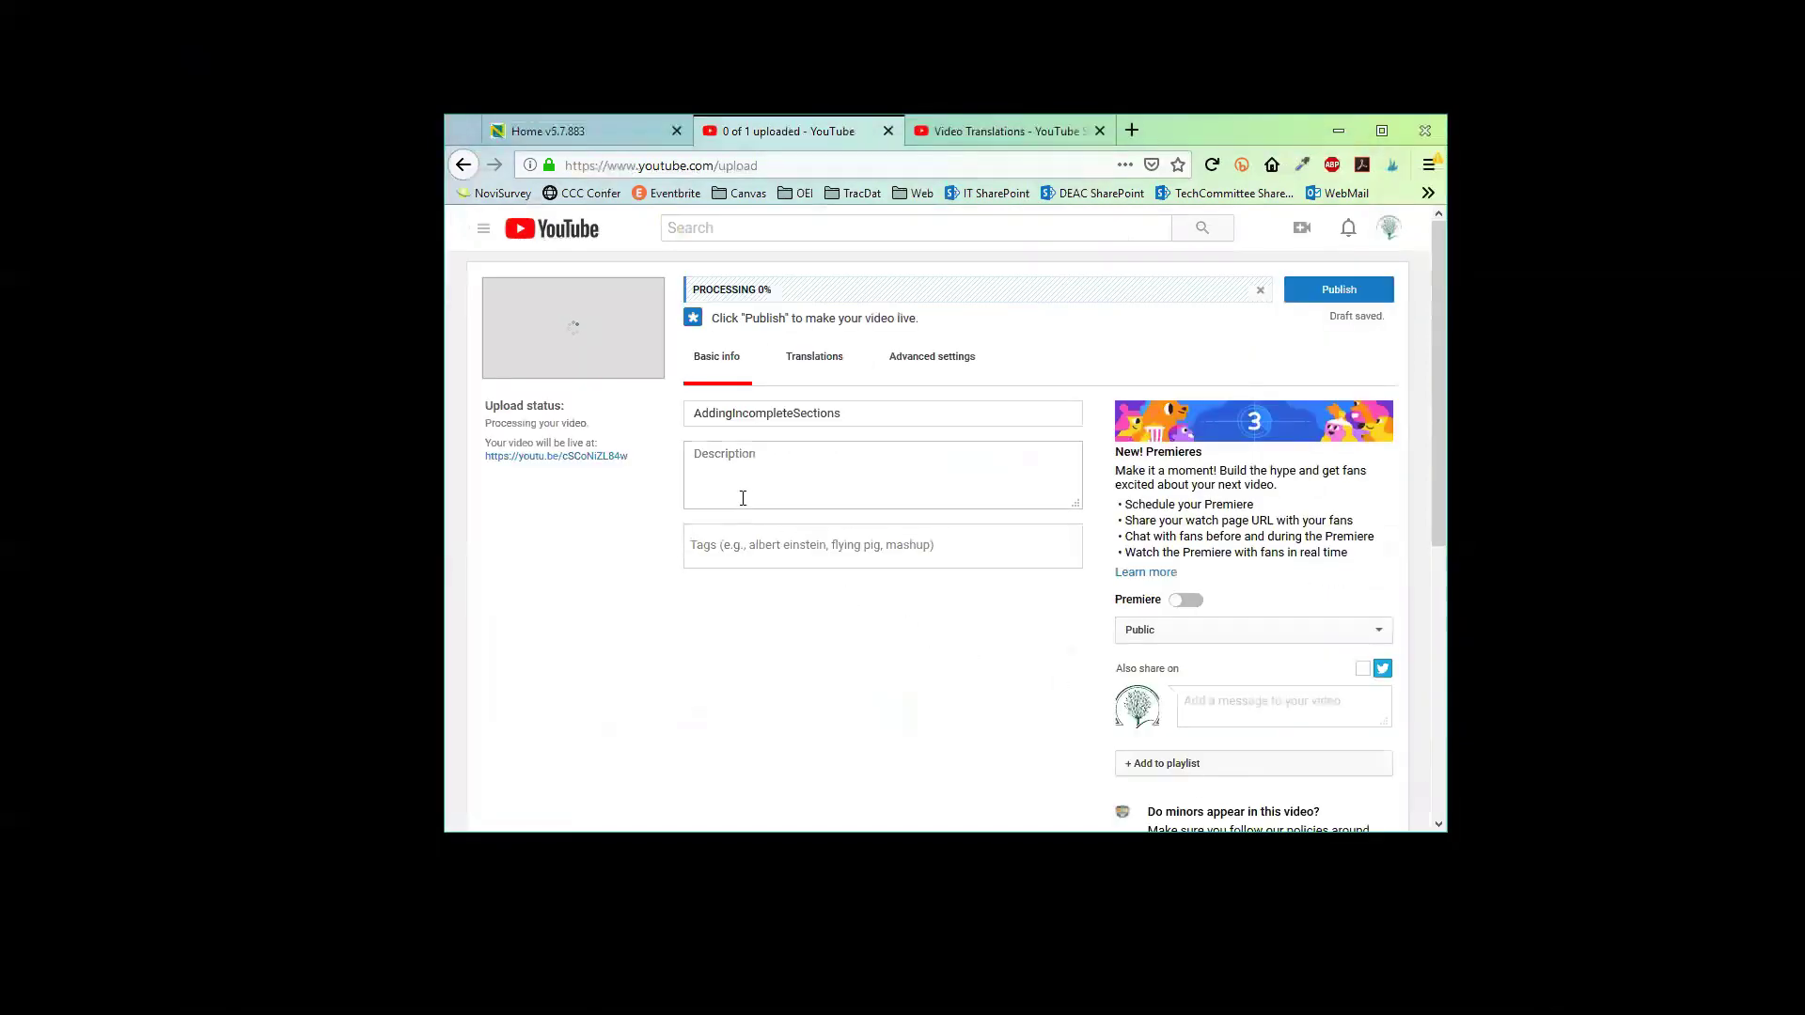
Examine the description field and the privacy options of the uploaded video
click(779, 456)
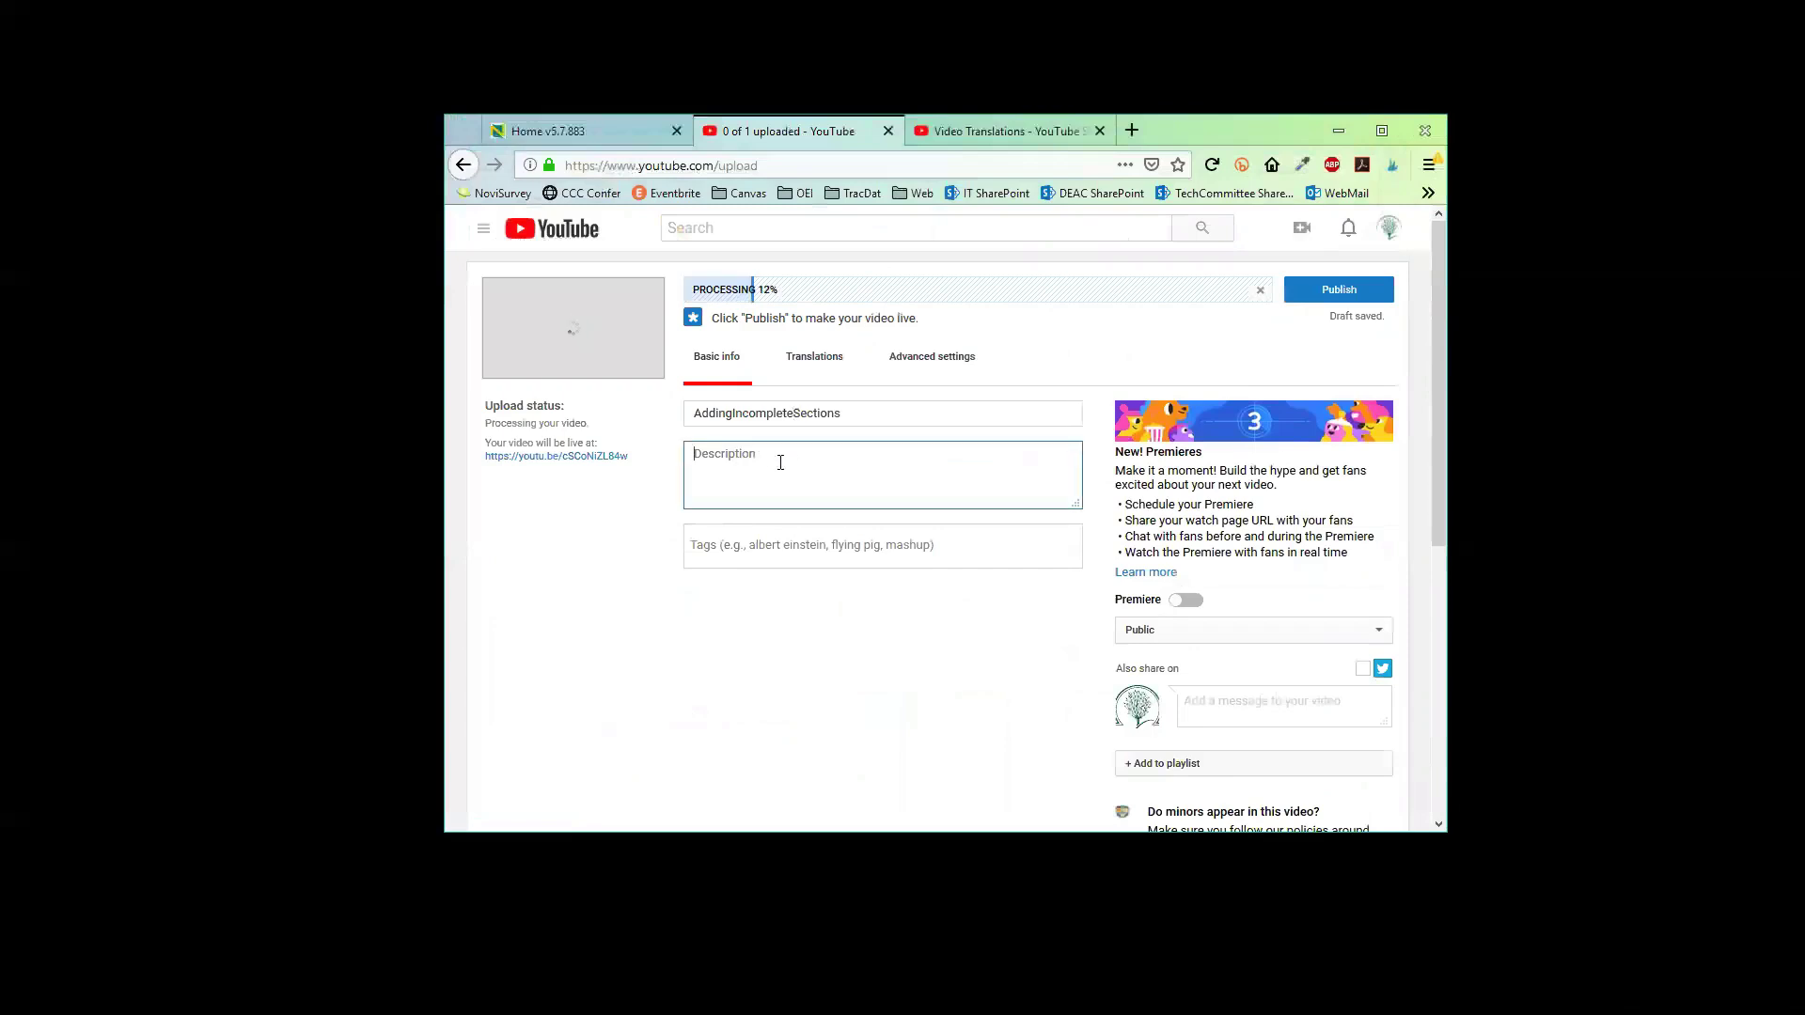
click(1225, 629)
click(1228, 631)
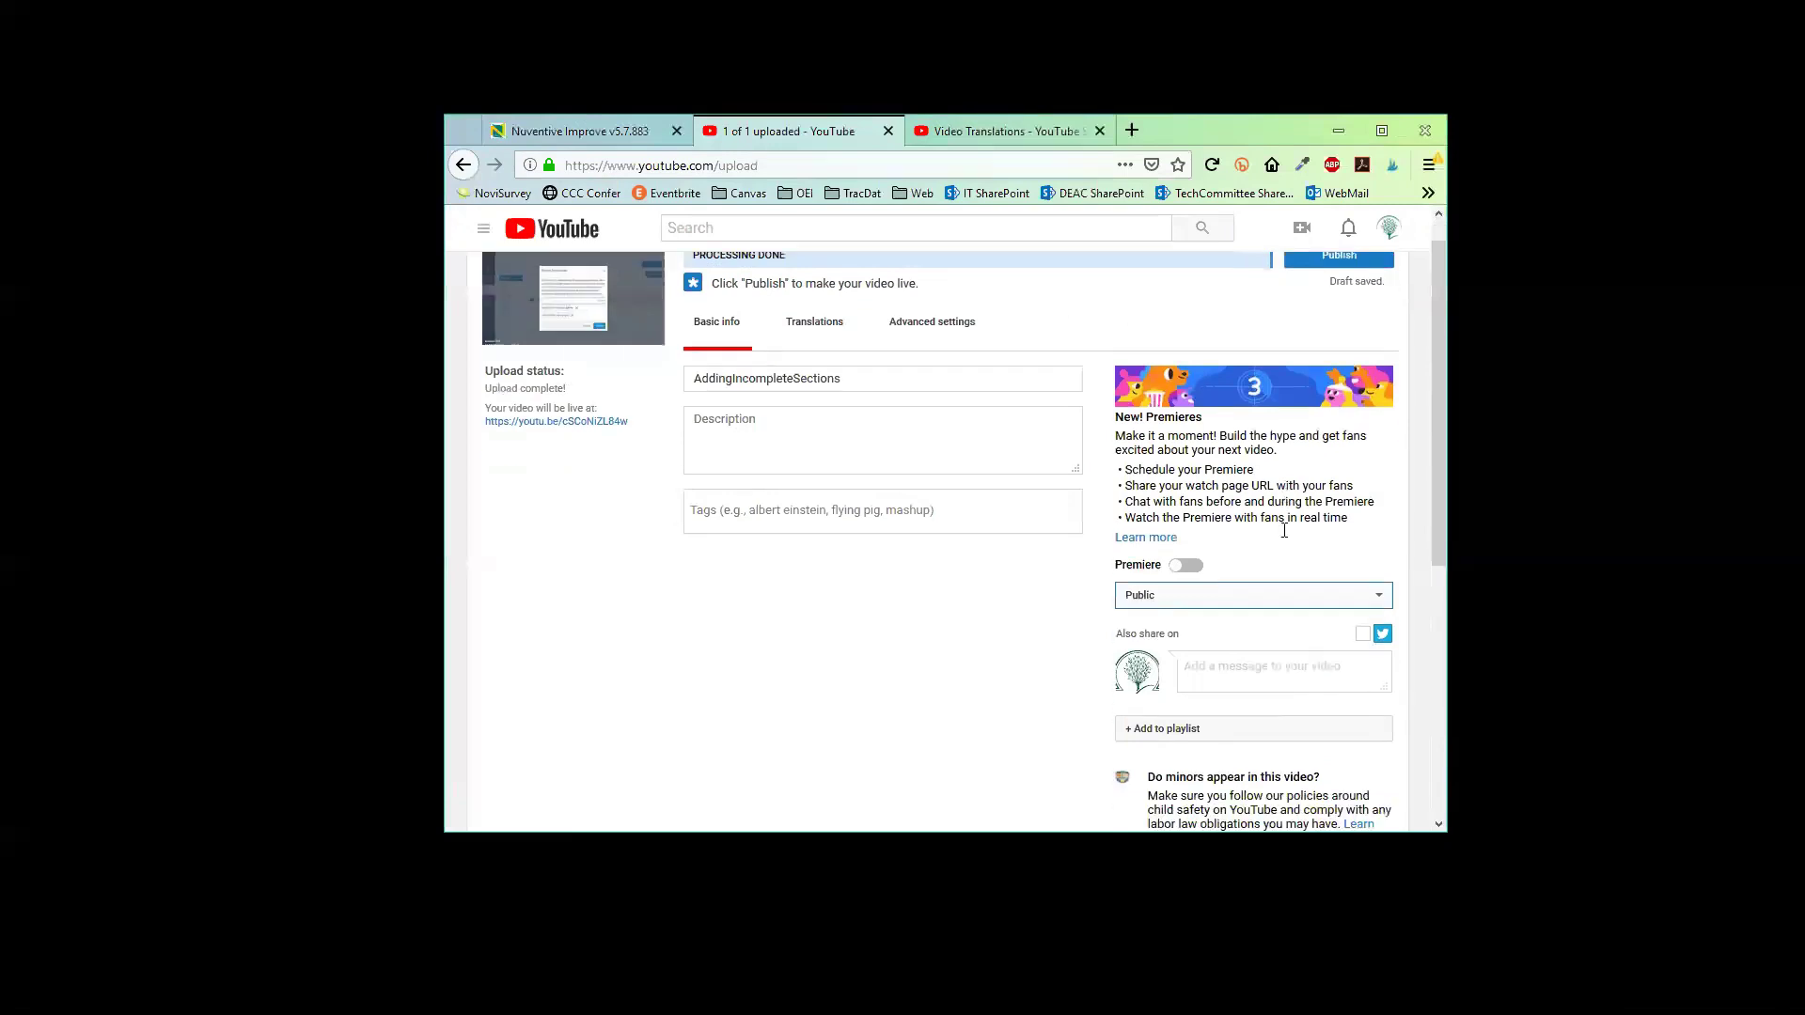
Open the AddingIncompleteSections video in YouTube Studio and go to its transcriptions
scroll(1284, 531, down, 5)
click(1276, 643)
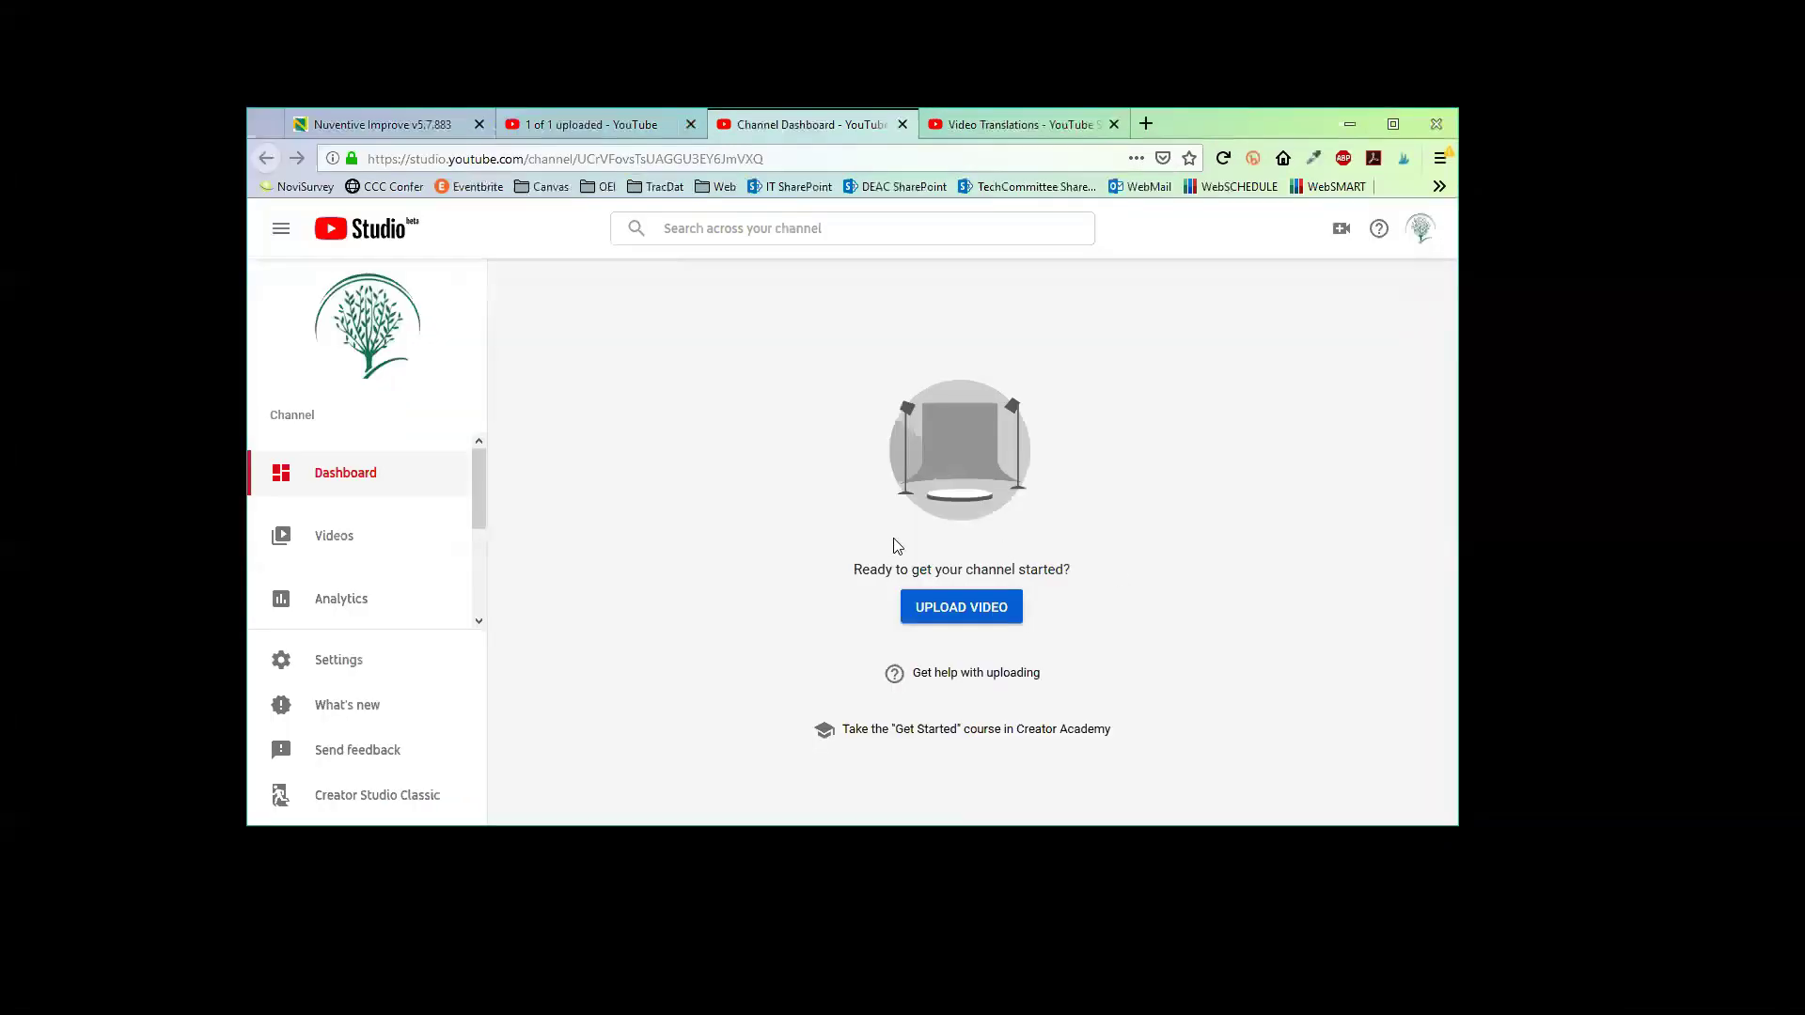
click(306, 553)
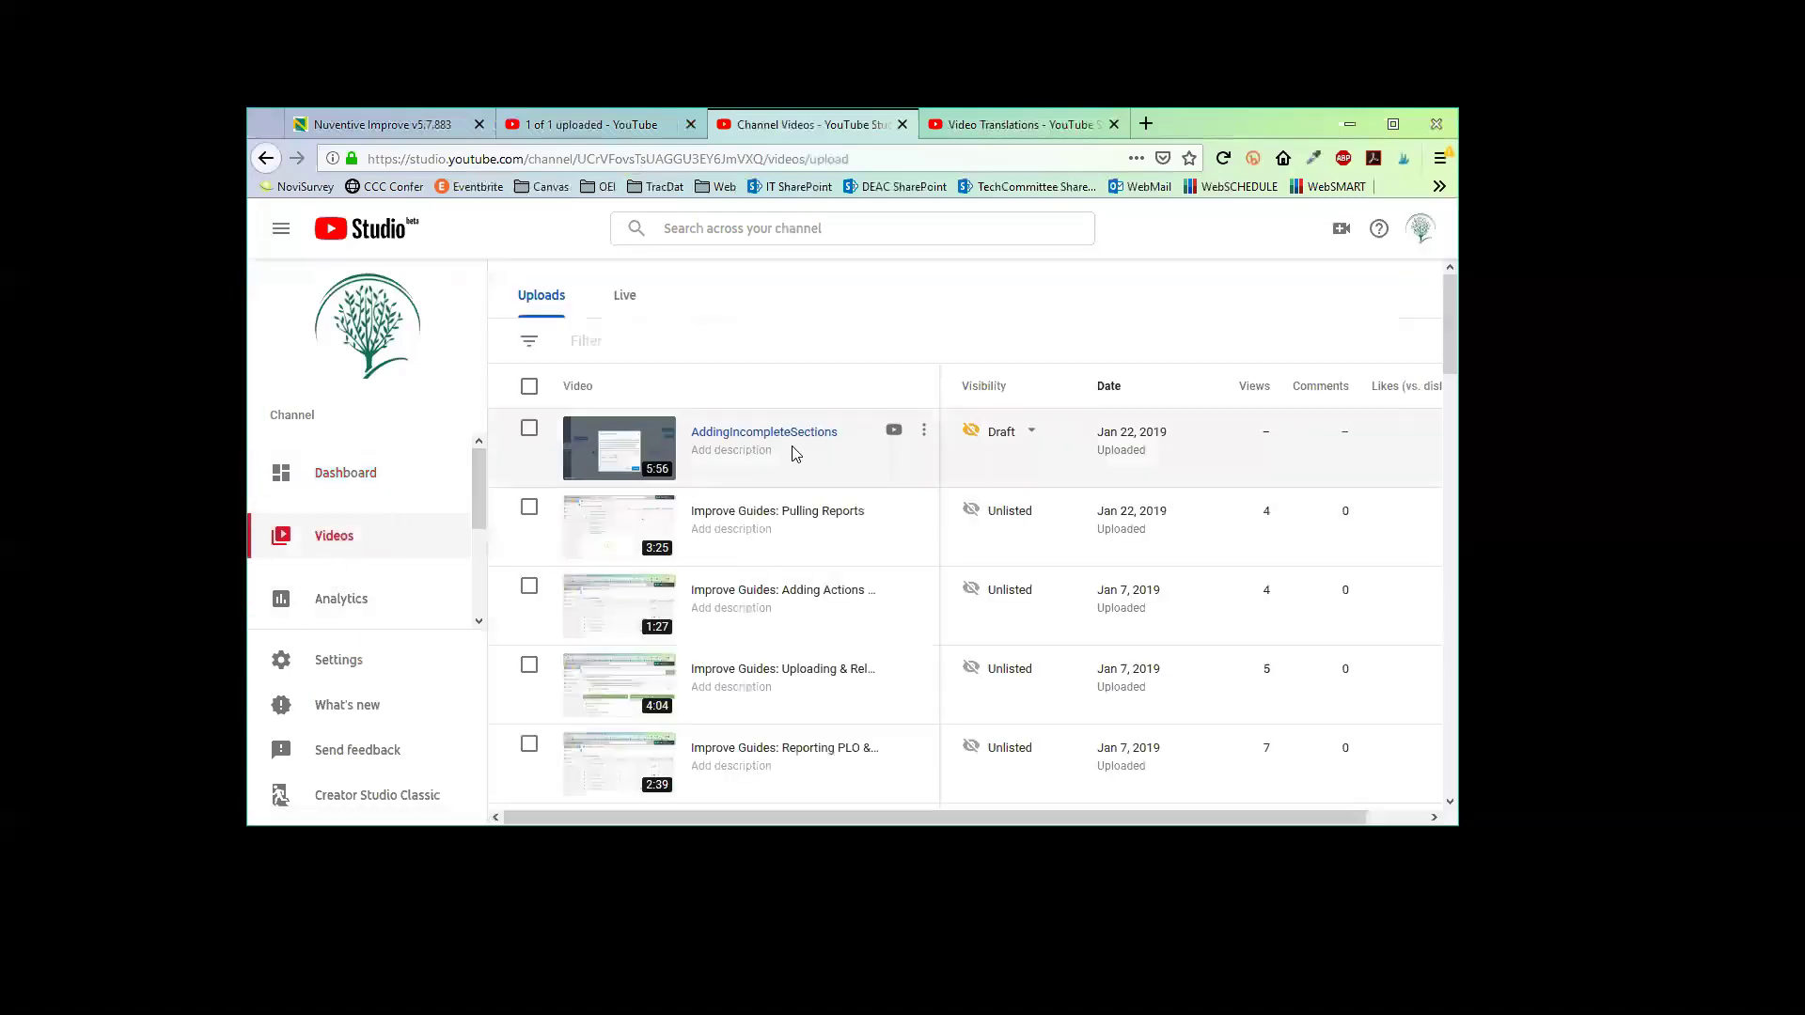
click(801, 433)
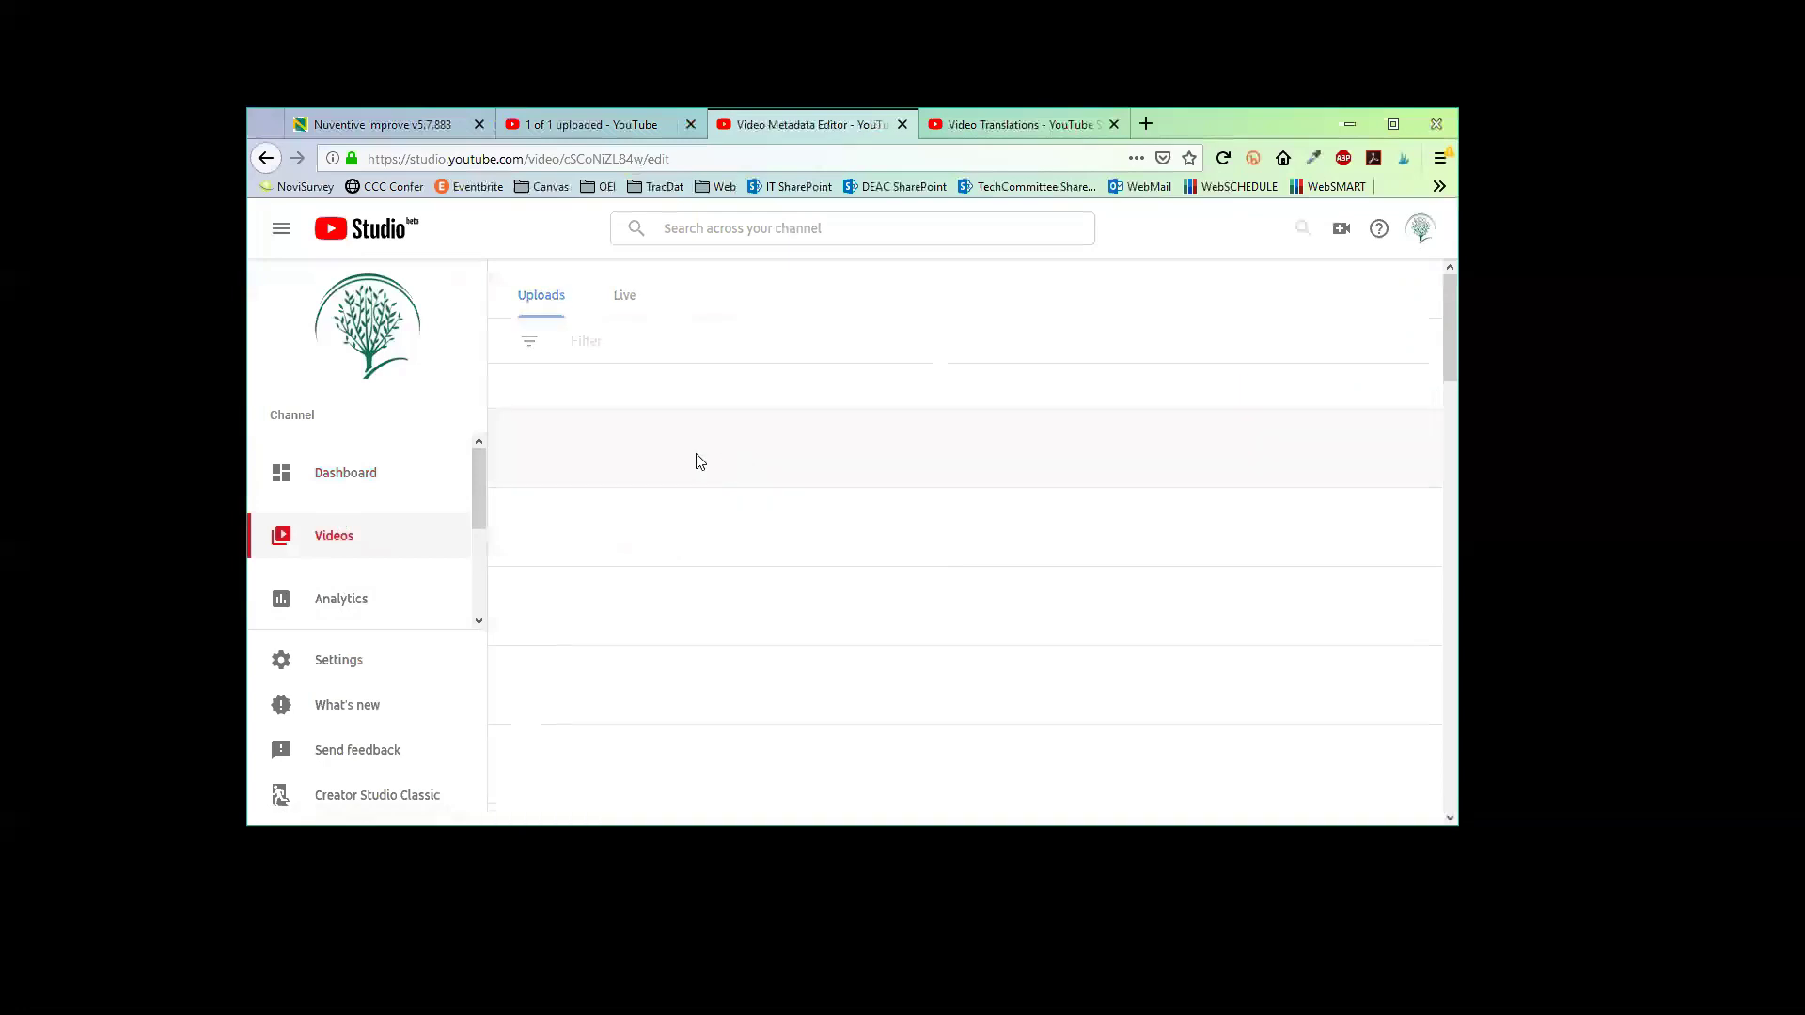
scroll(386, 531, down, 2)
scroll(390, 531, down, 1)
click(368, 561)
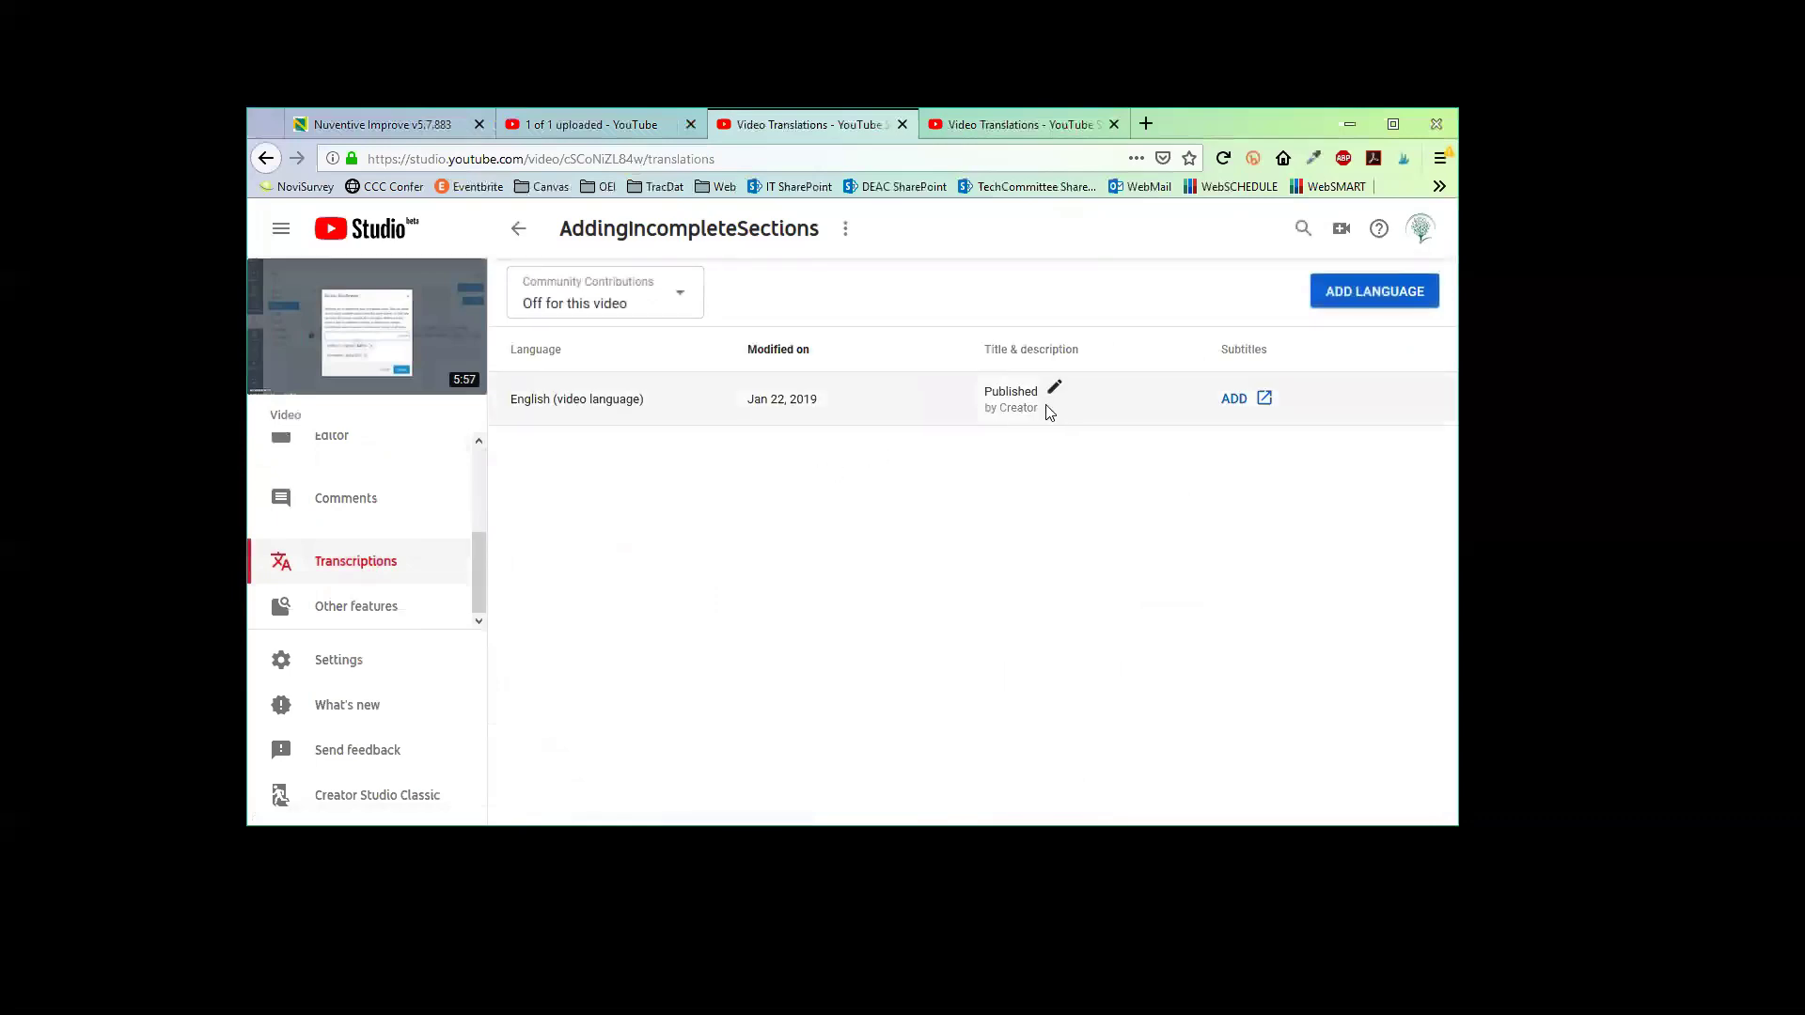
Add English subtitles to the video by uploading a subtitles file, and save the changes
click(1235, 398)
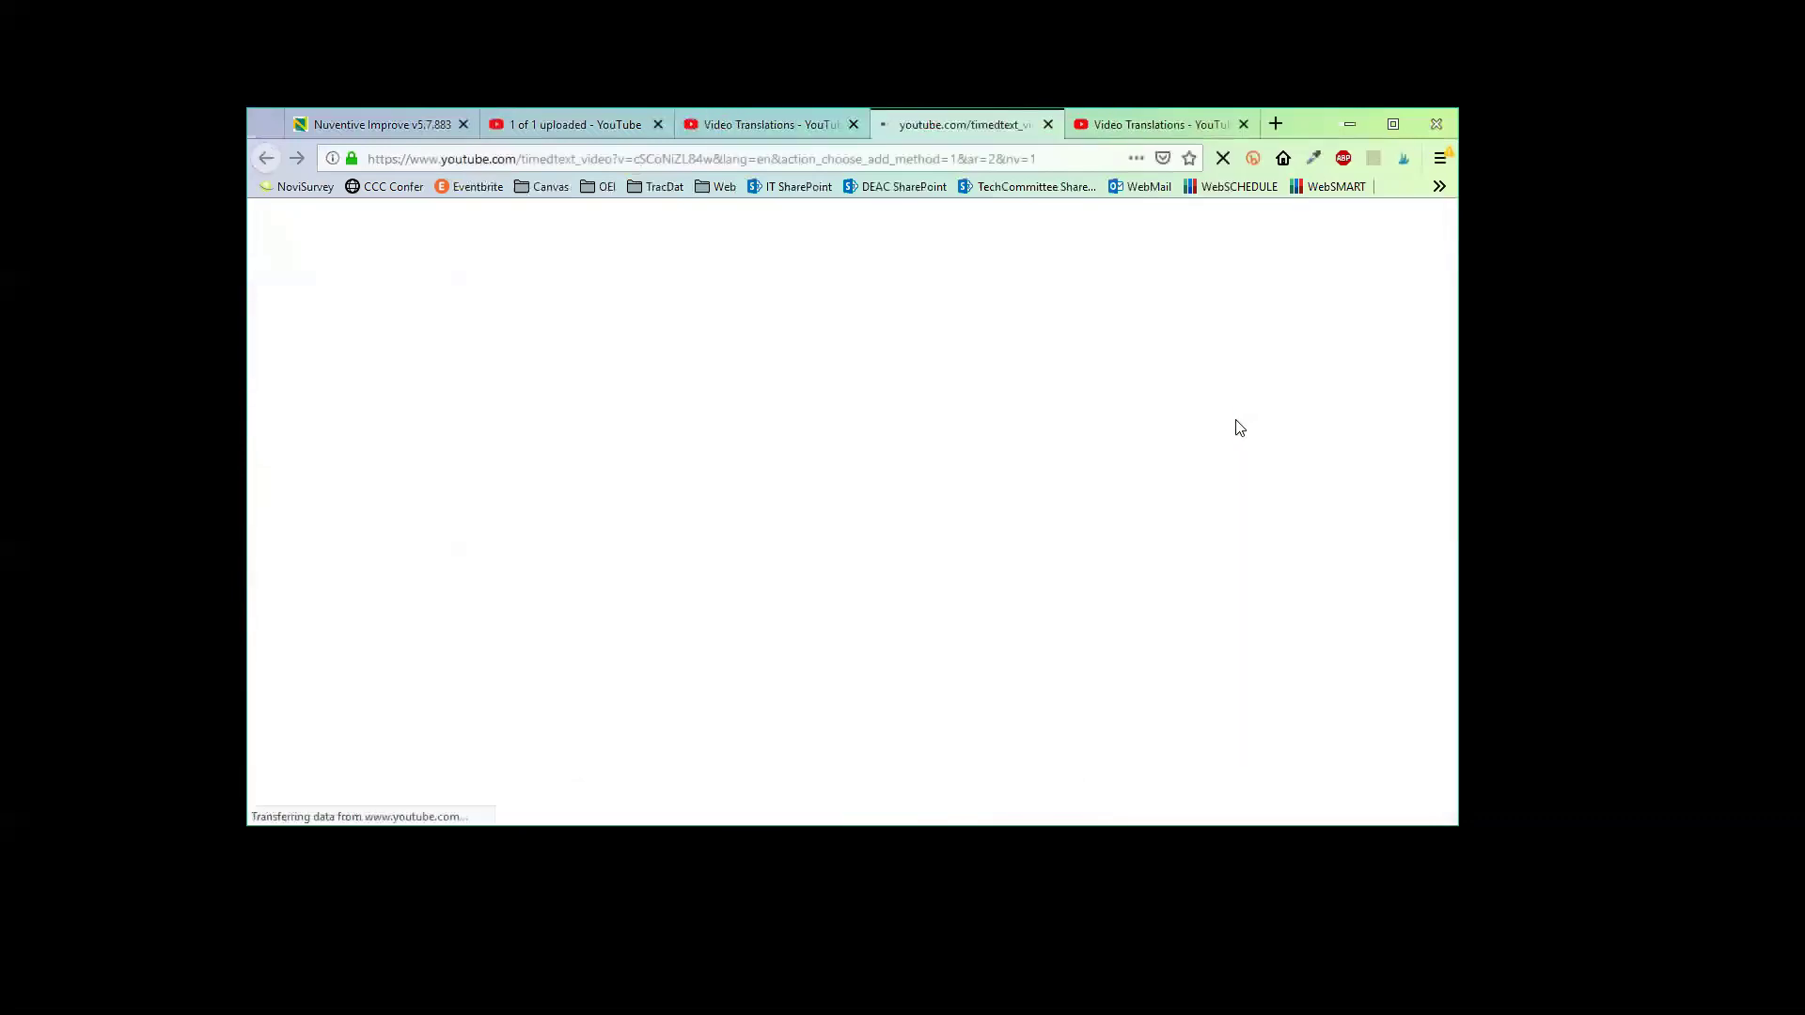
click(1168, 429)
click(738, 525)
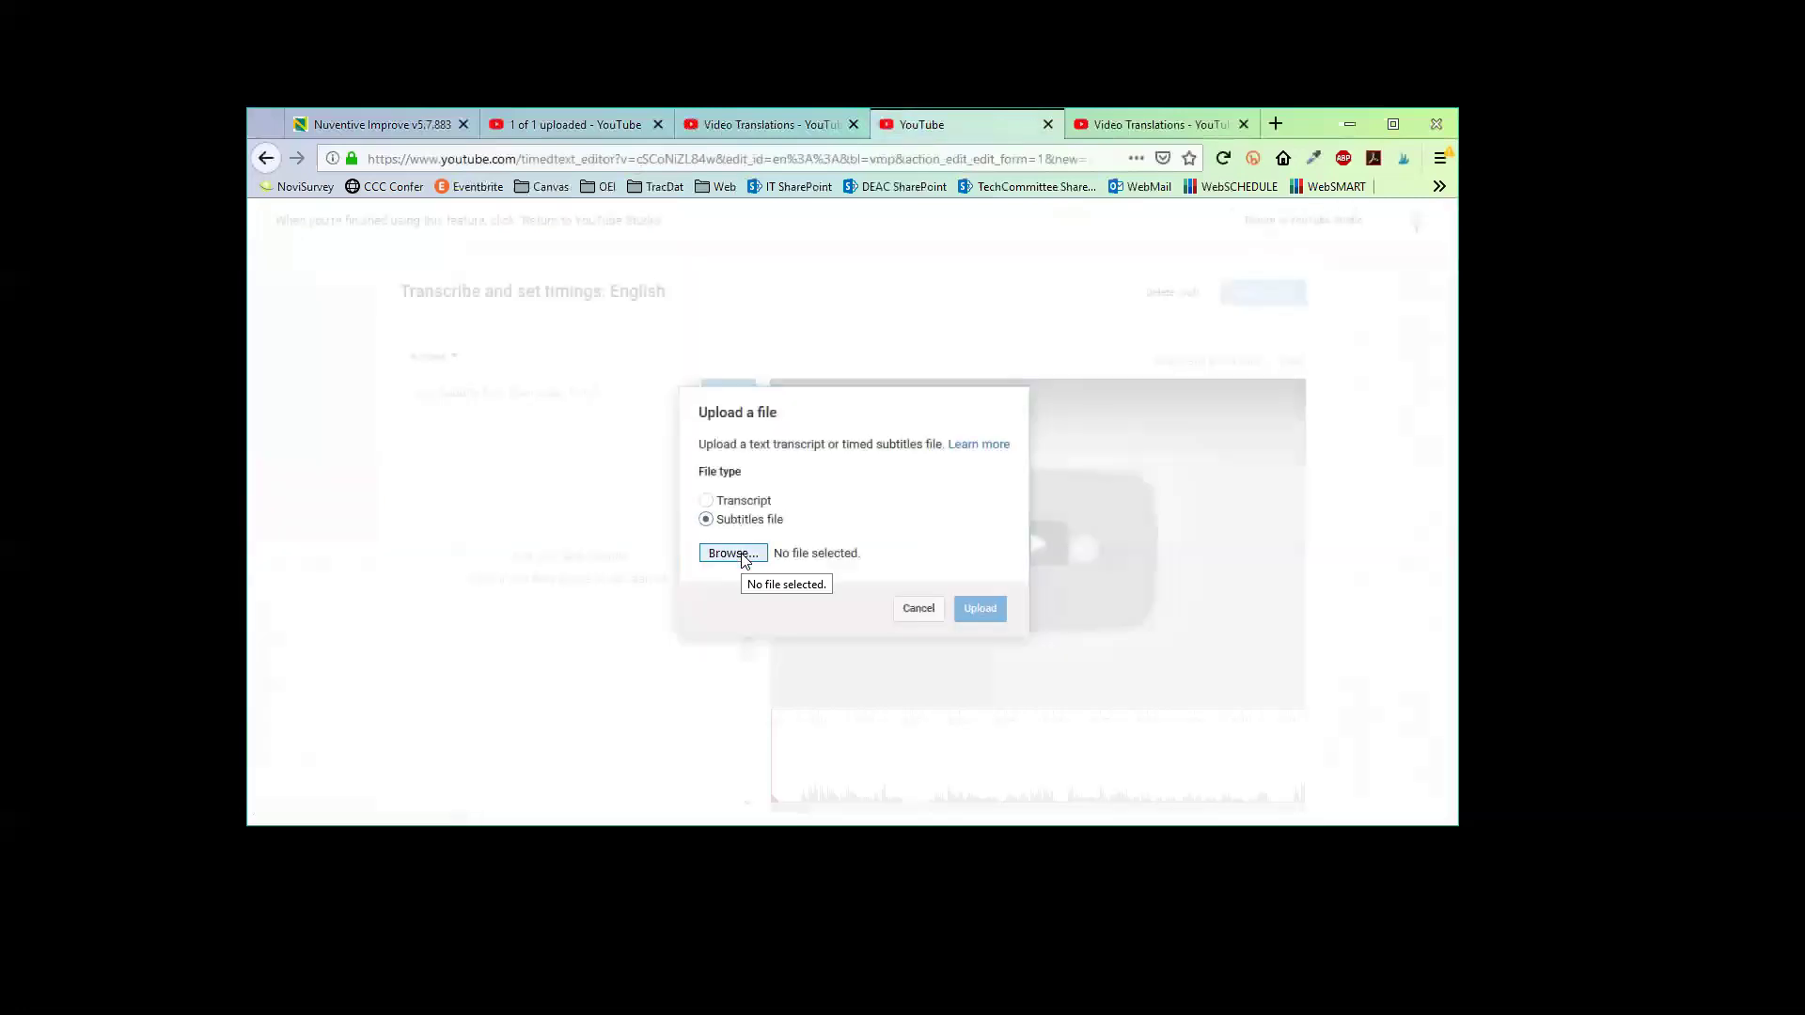
click(733, 554)
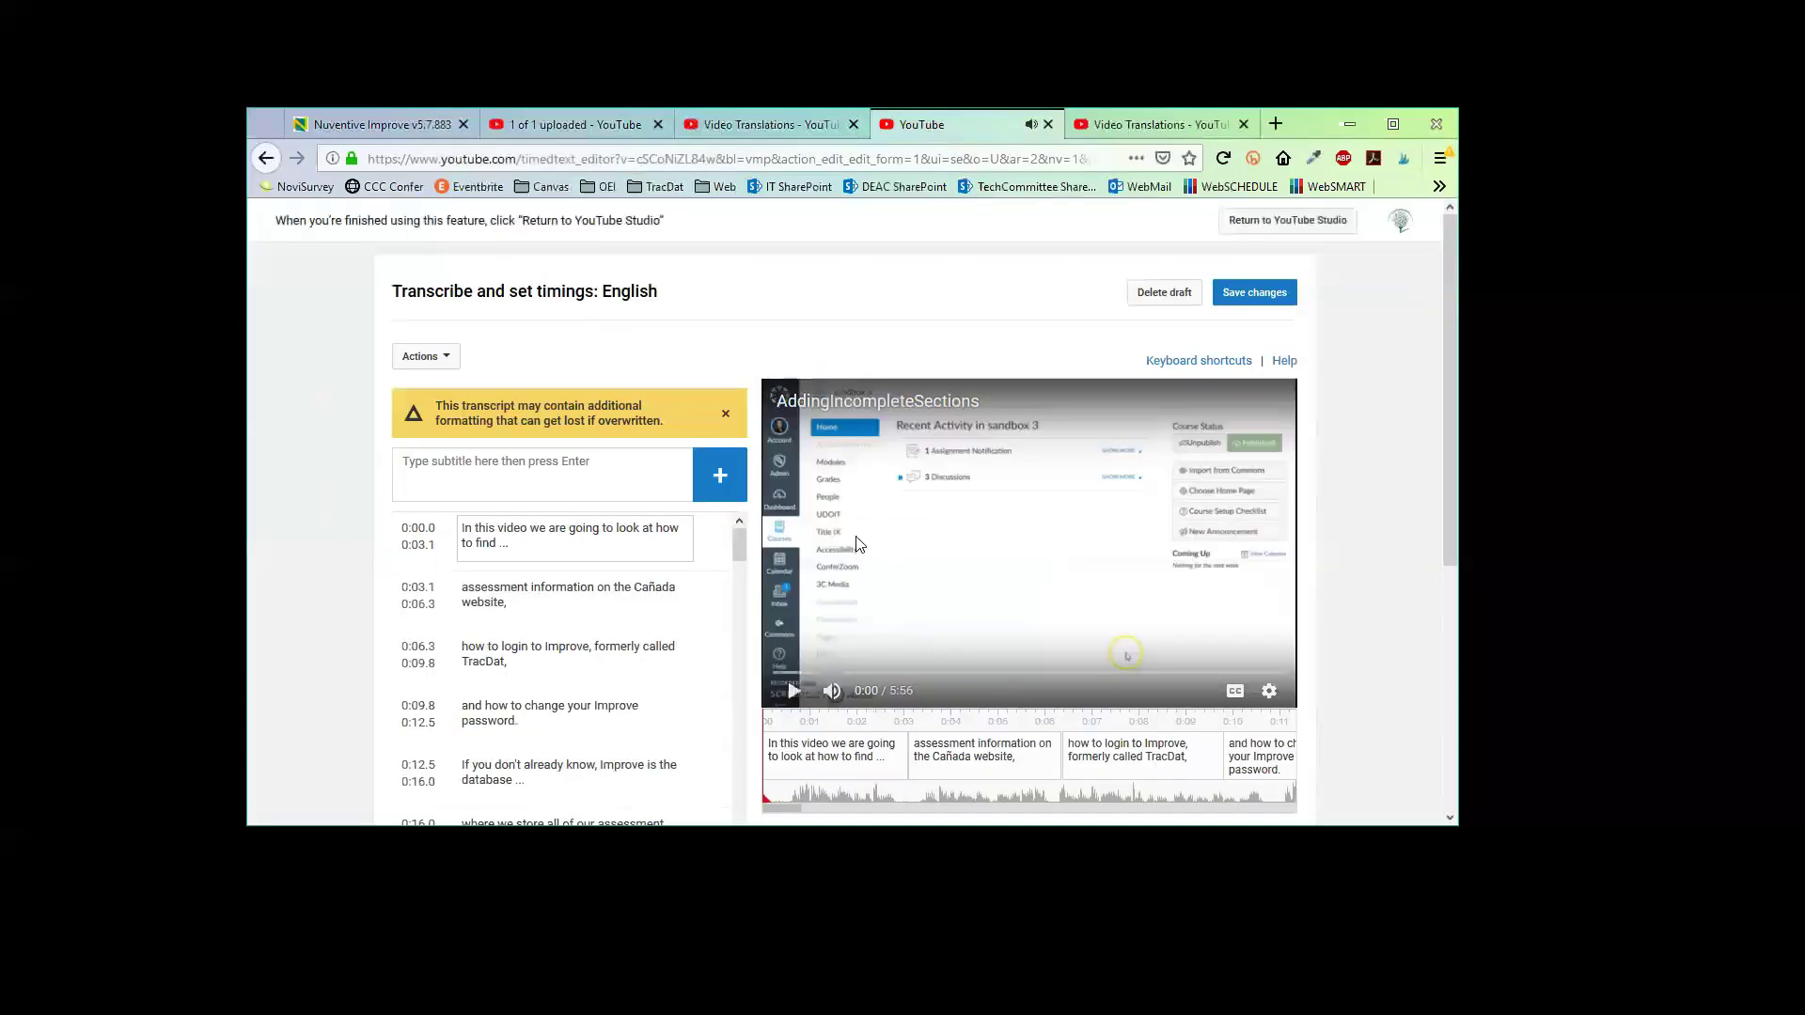
click(1251, 293)
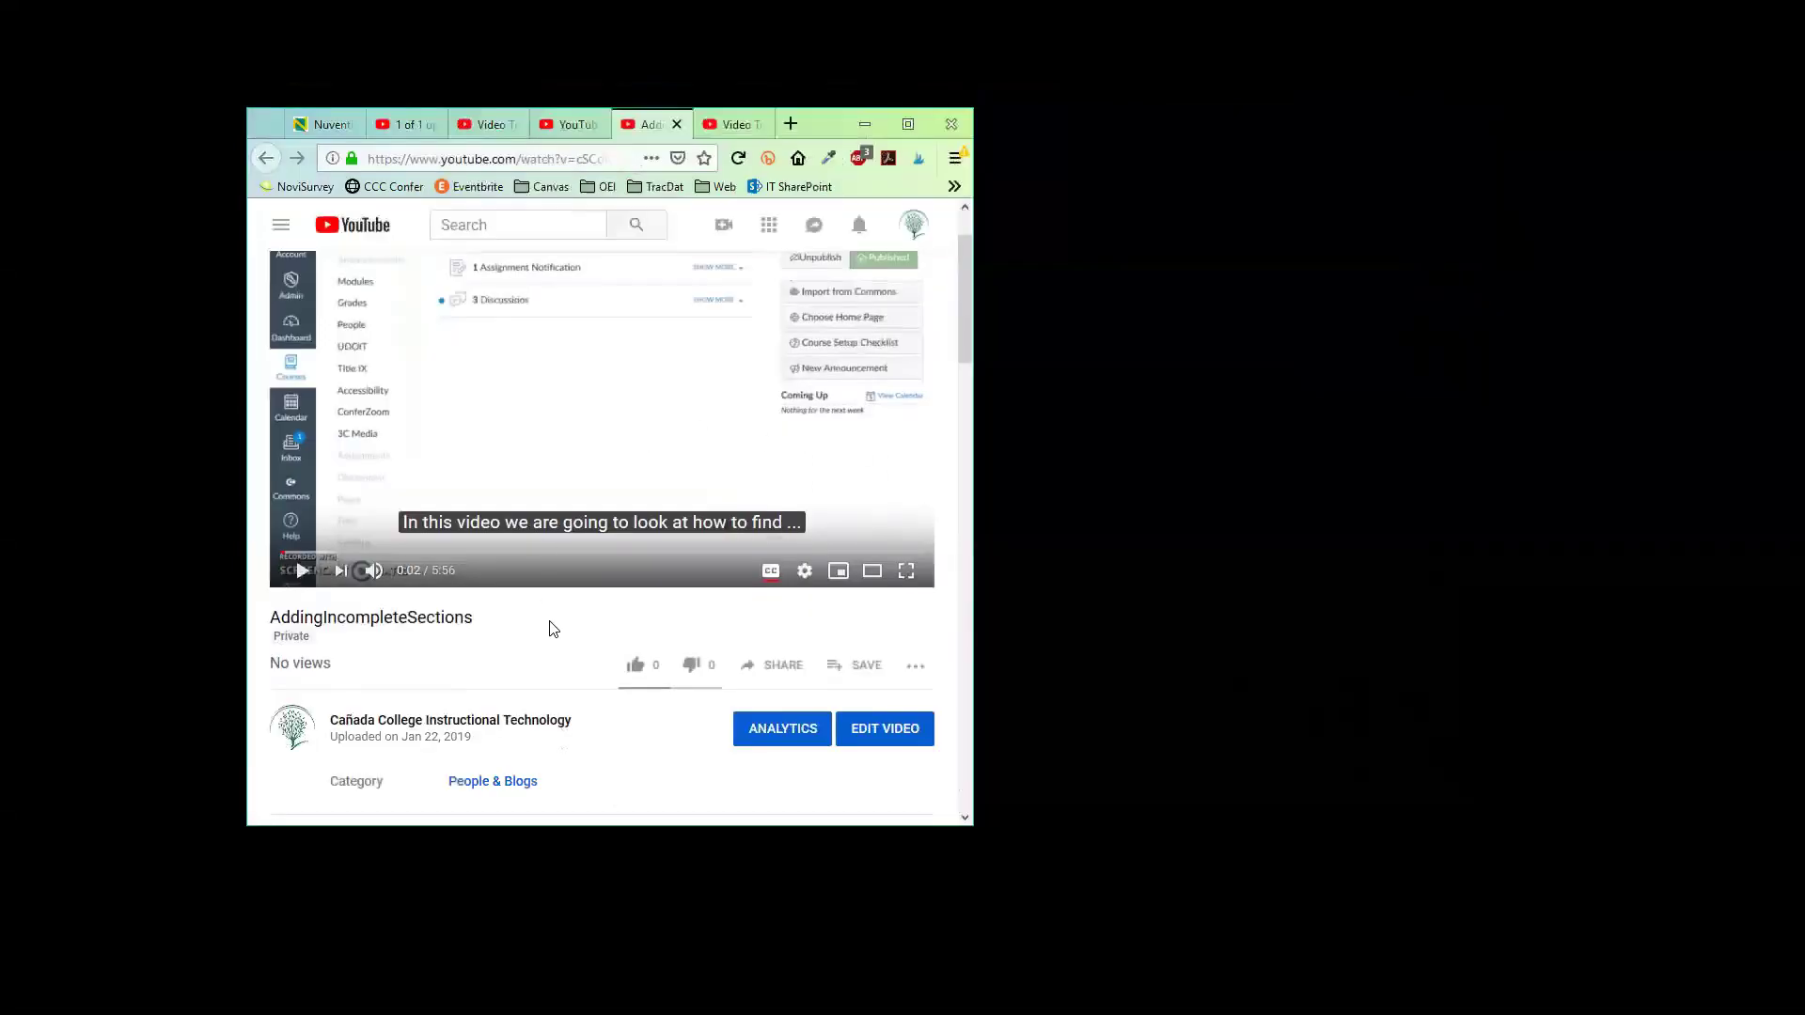
Open the share options of the AddingIncompleteSections video and bring up its embed code
click(791, 669)
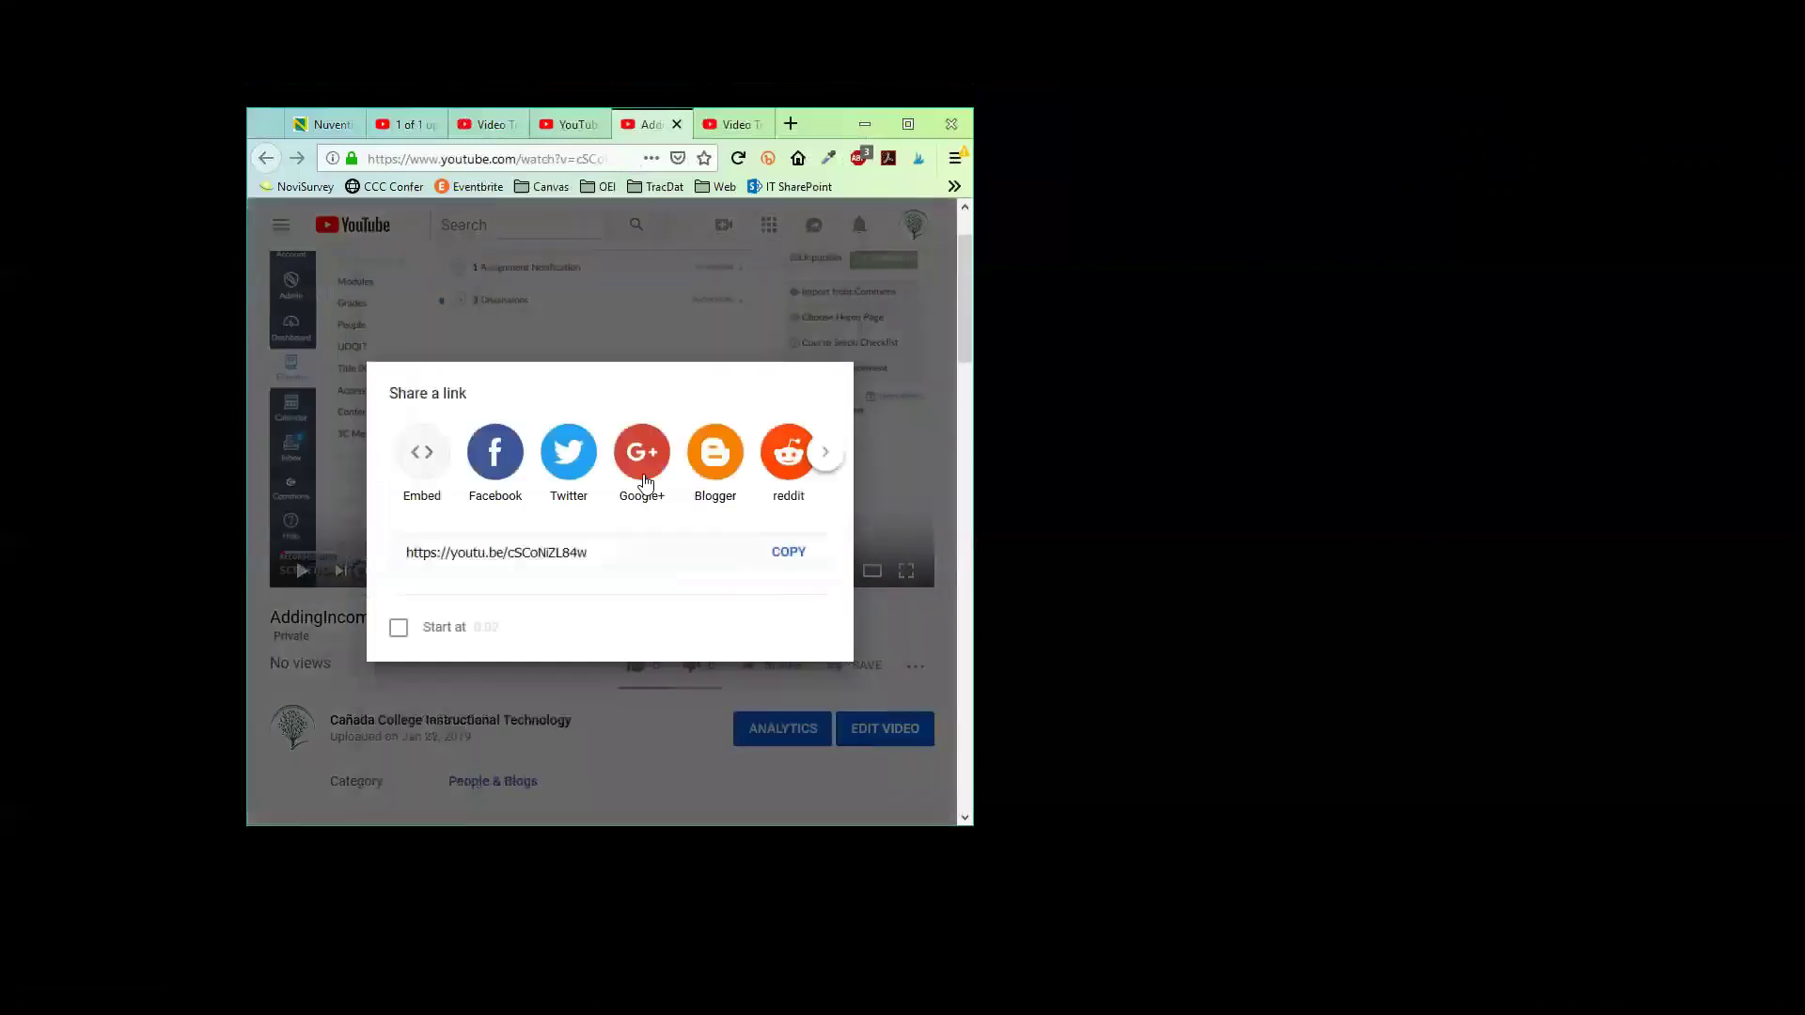
click(424, 455)
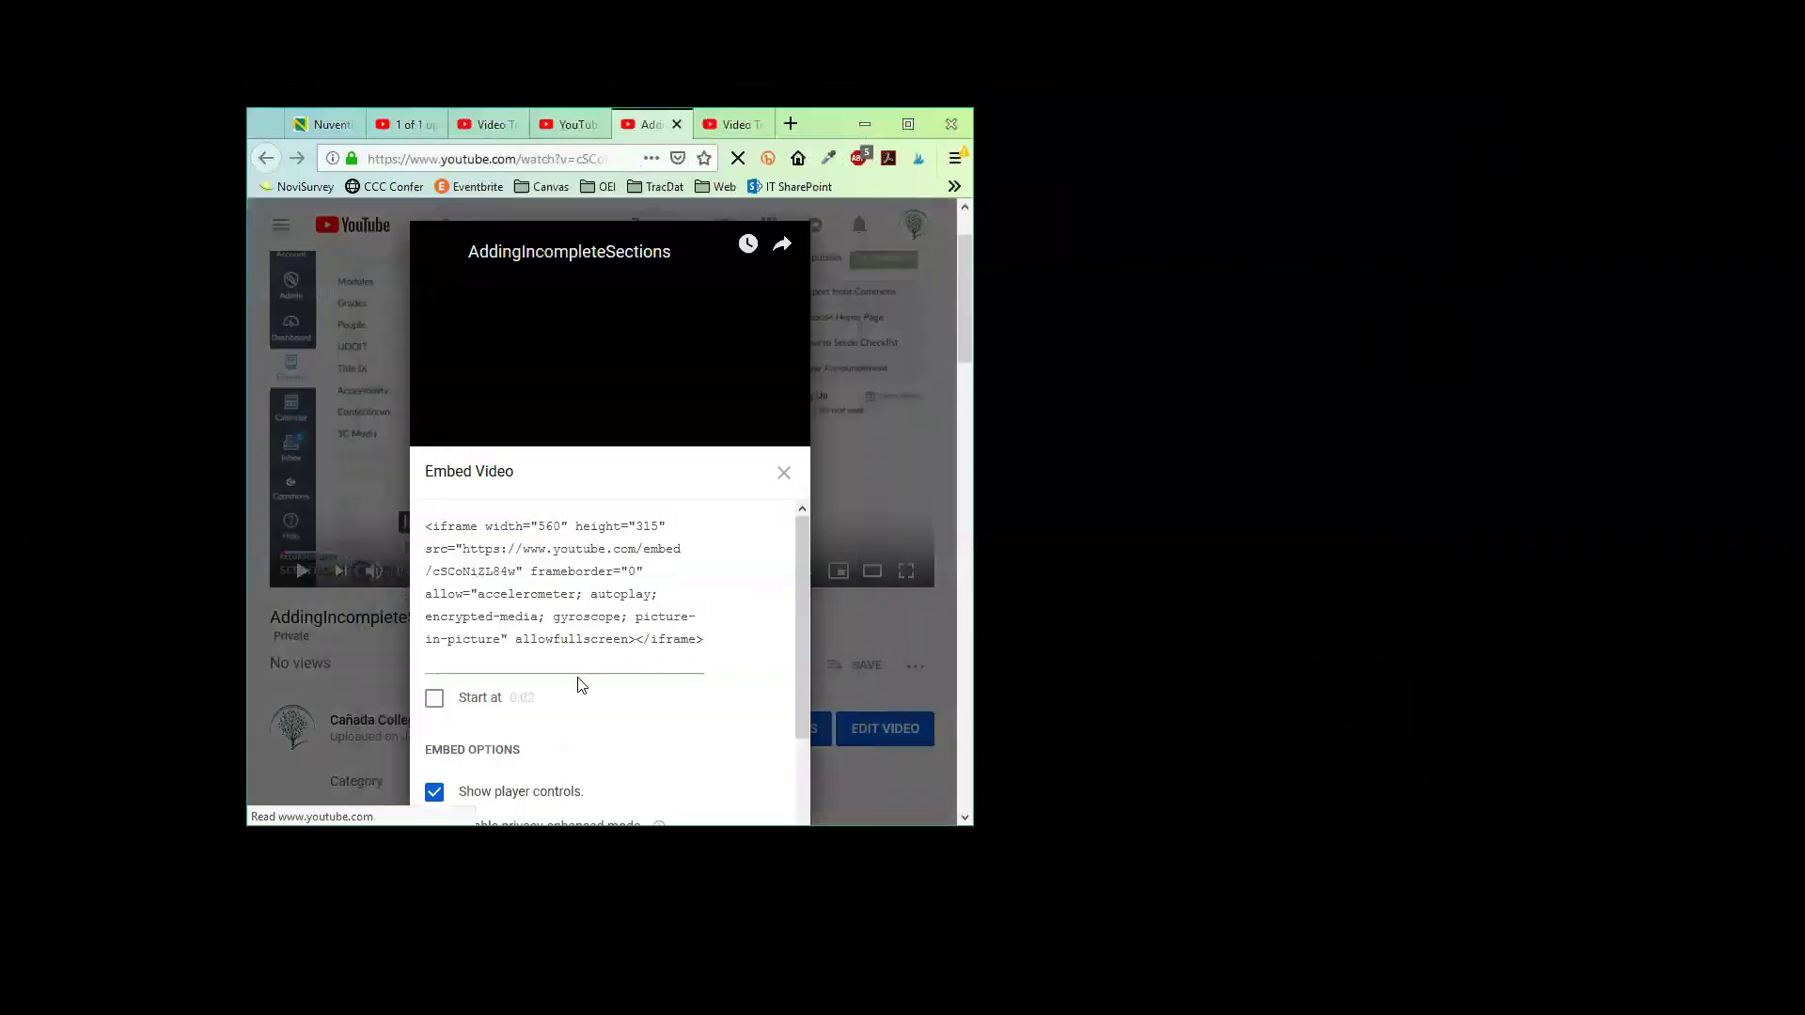